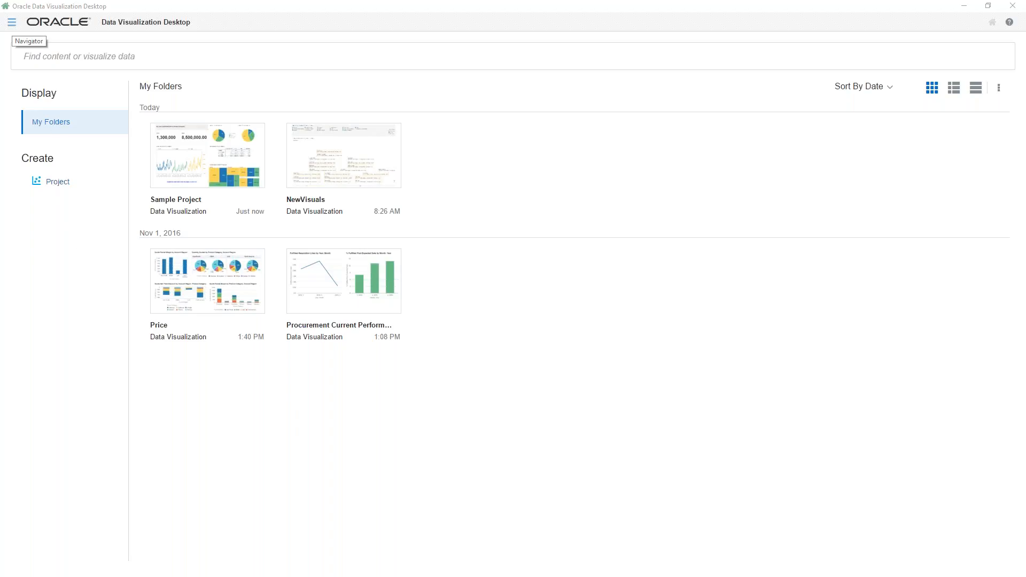
- Go to the data sources page and list all data sources, not only the files
click(11, 22)
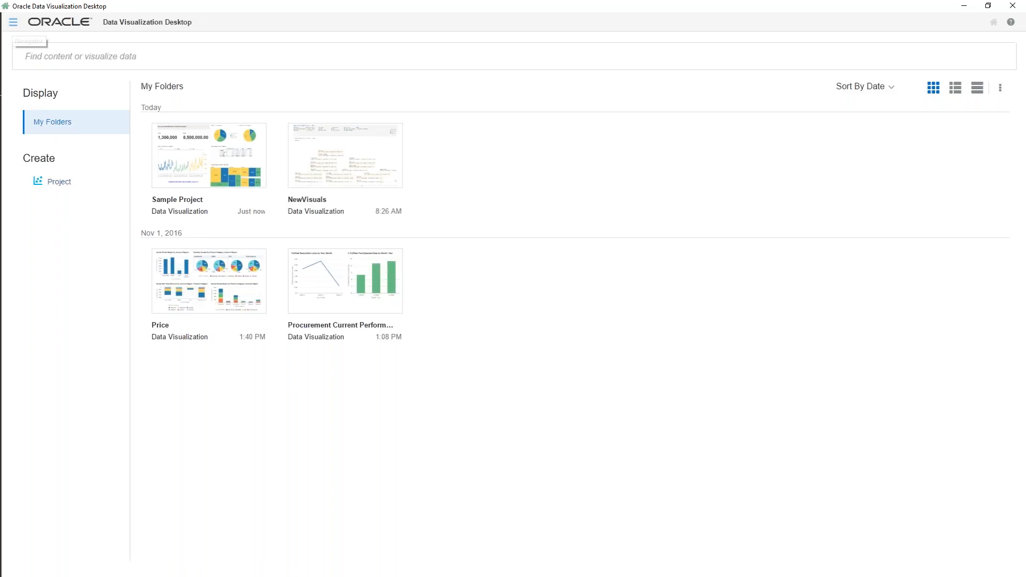
click(41, 80)
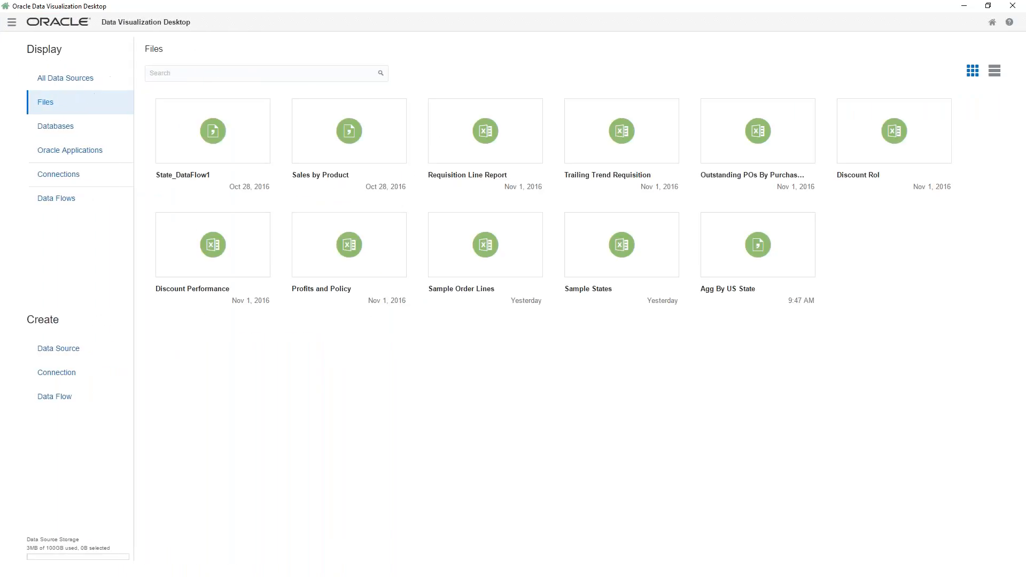
mouse_move(542, 221)
click(73, 78)
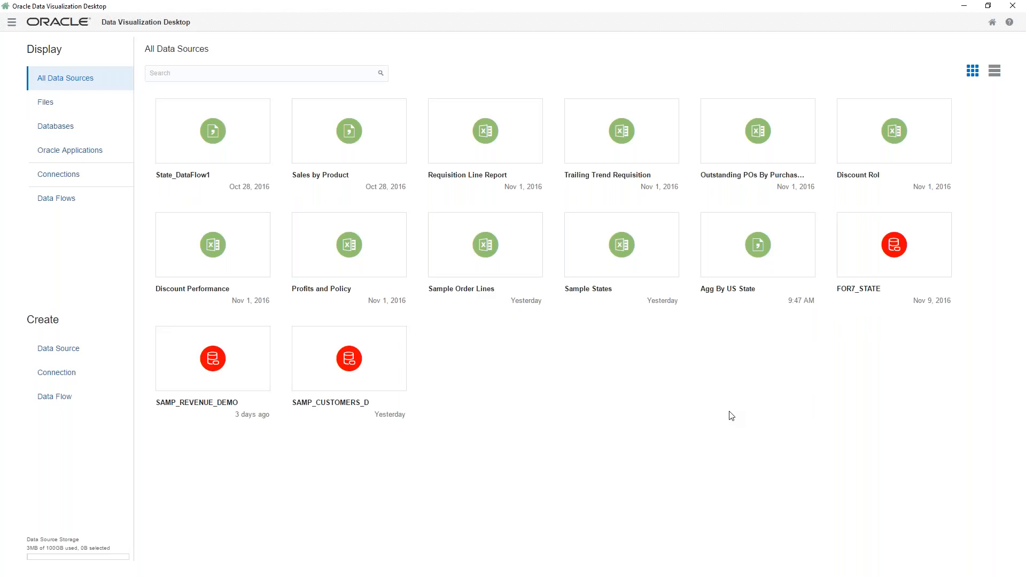
- Start a new data source, enlarge the list of available connection types, and view the fields of a new Oracle Database connection without saving
click(59, 352)
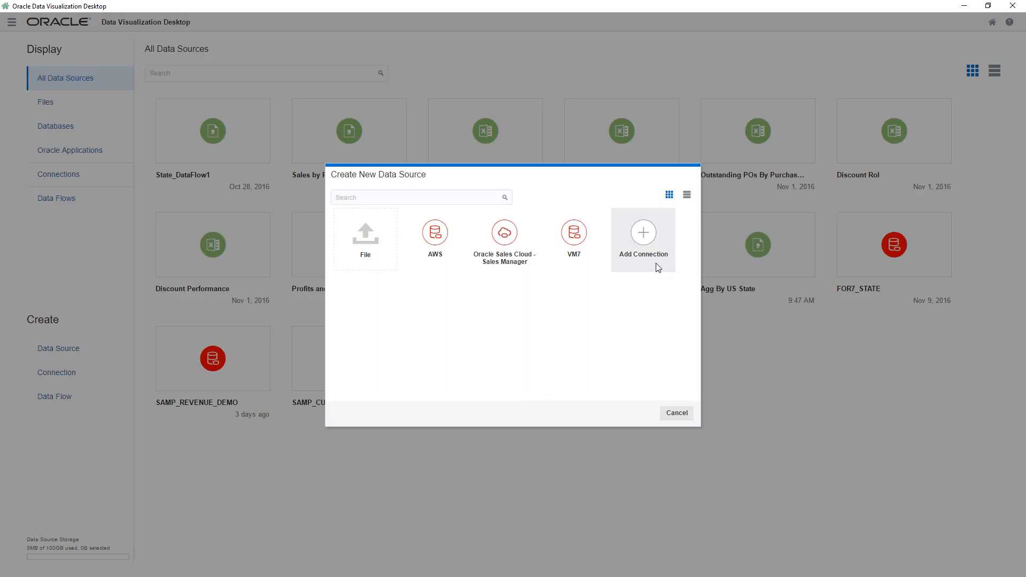
click(646, 238)
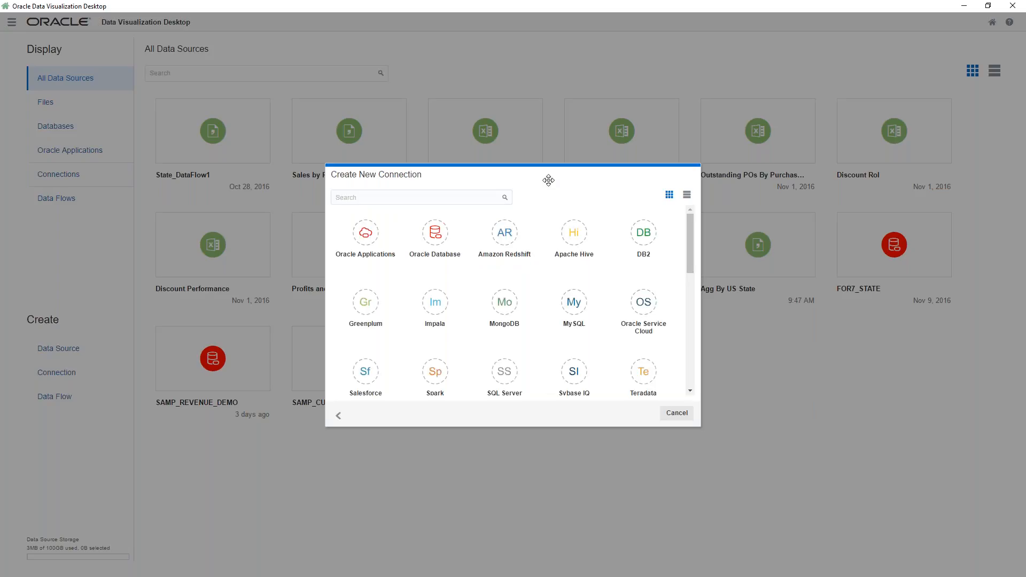
drag(538, 173, 414, 91)
drag(573, 344, 939, 509)
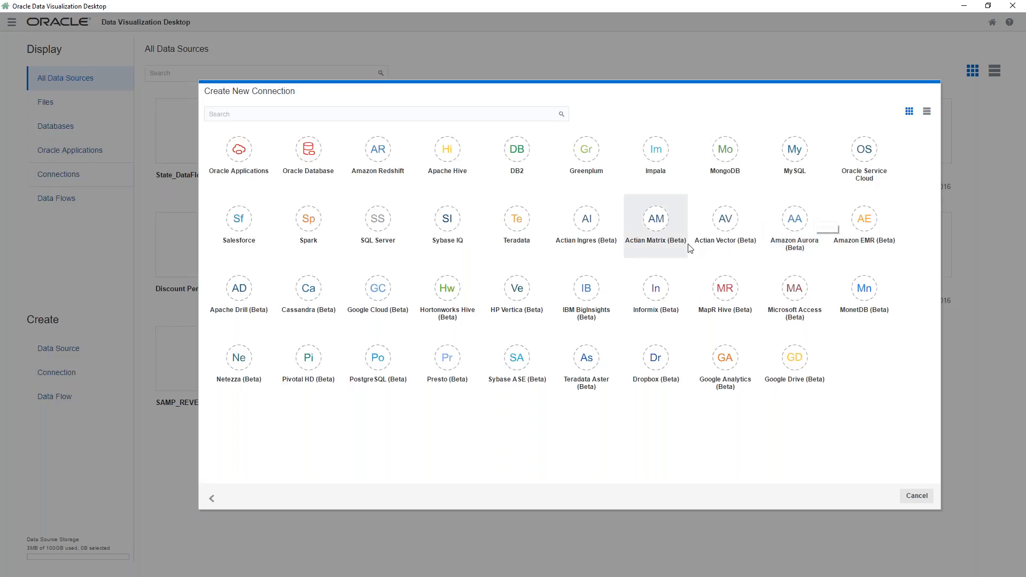
click(308, 163)
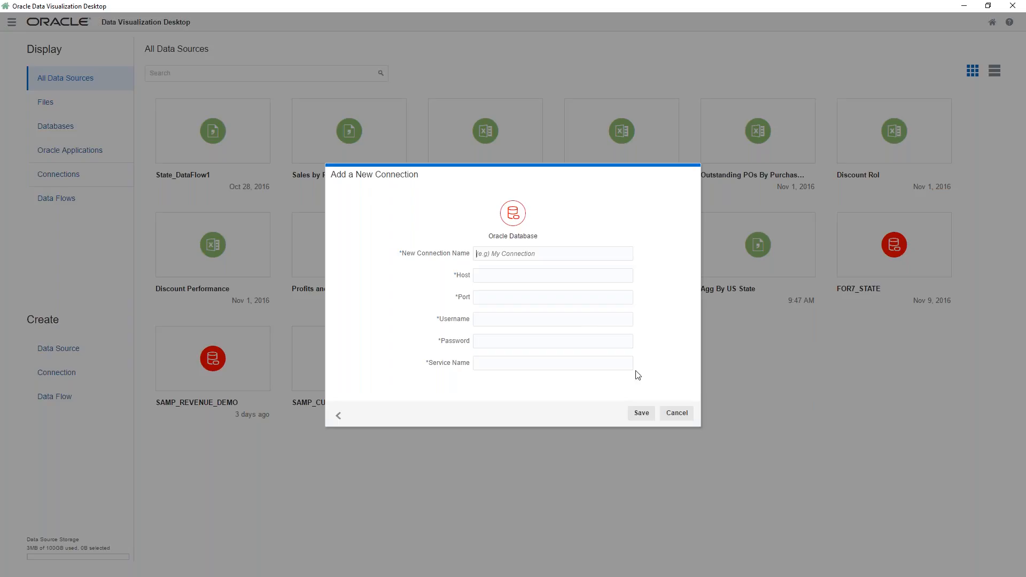
click(678, 417)
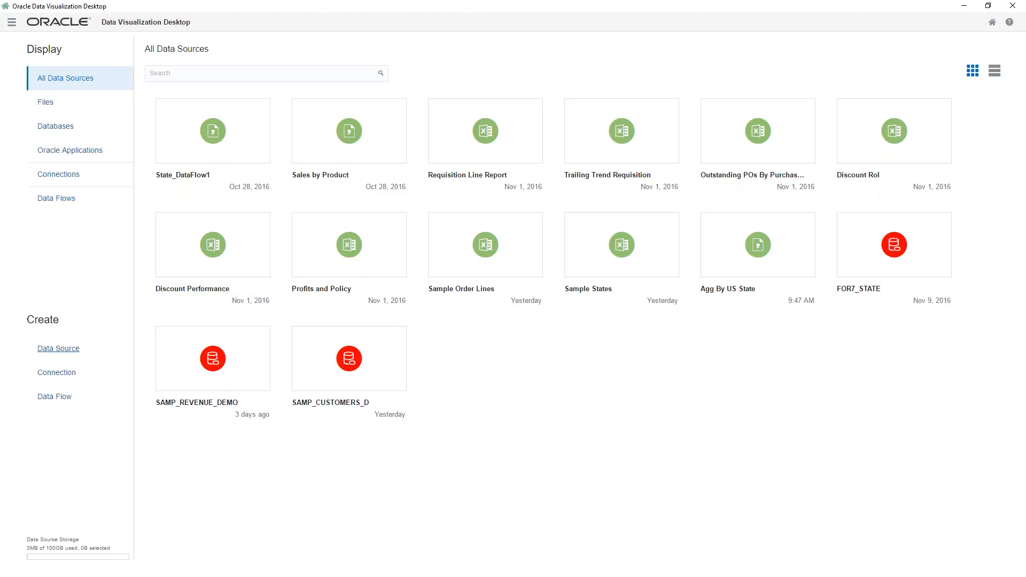
- From a new data source, view the settings of the existing VM7 connection without changing them
click(68, 352)
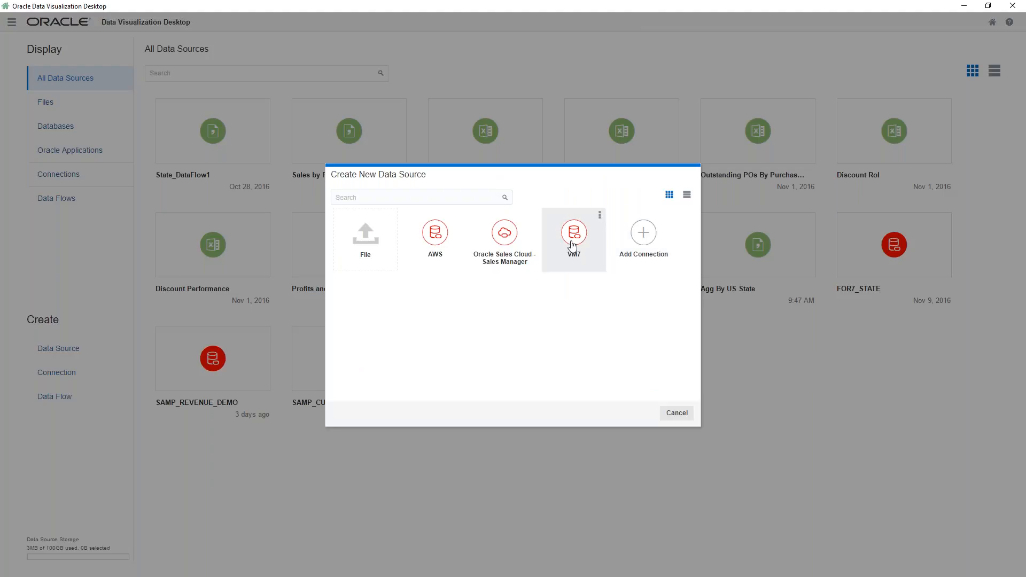
click(600, 215)
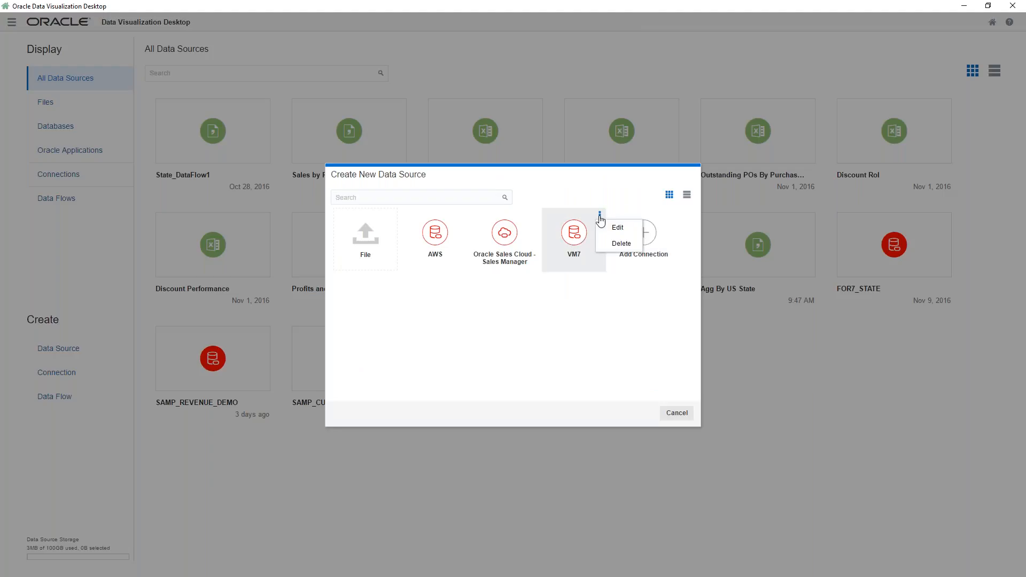
click(616, 227)
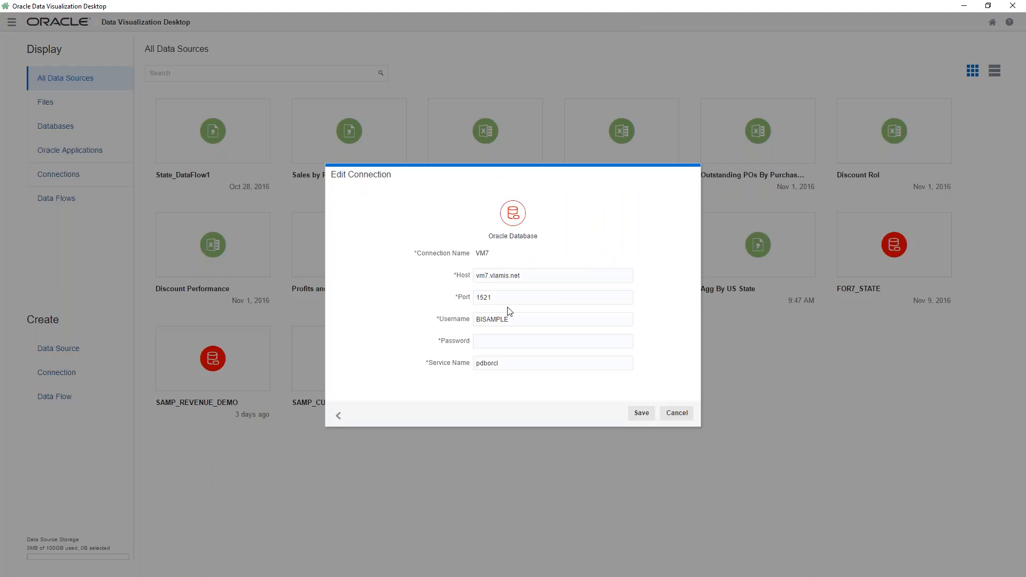
click(688, 415)
mouse_move(245, 351)
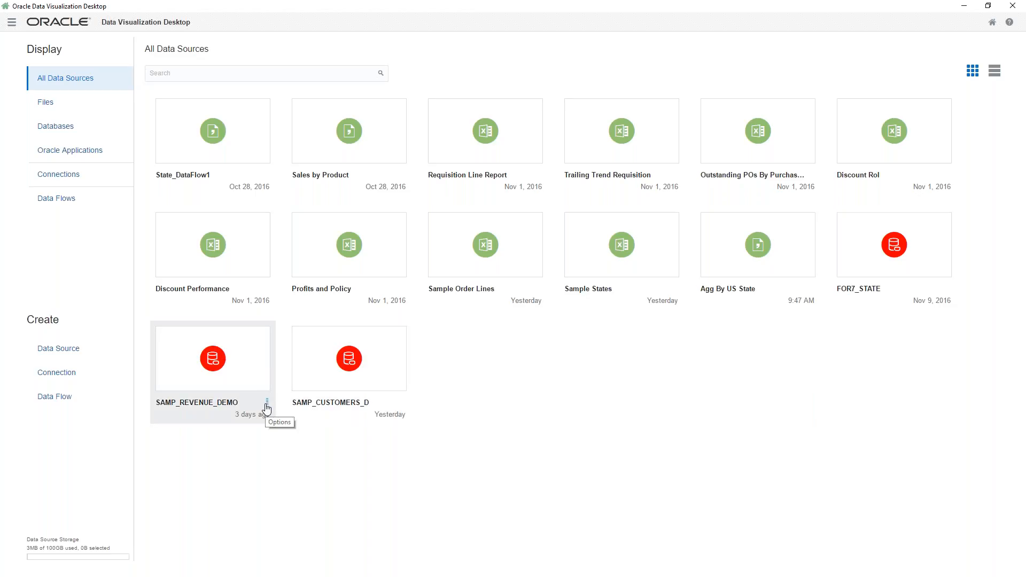
- Browse the tables of the BISAMPLE schema by starting a new data source from the VM7 connection, without creating it
click(78, 176)
mouse_move(494, 164)
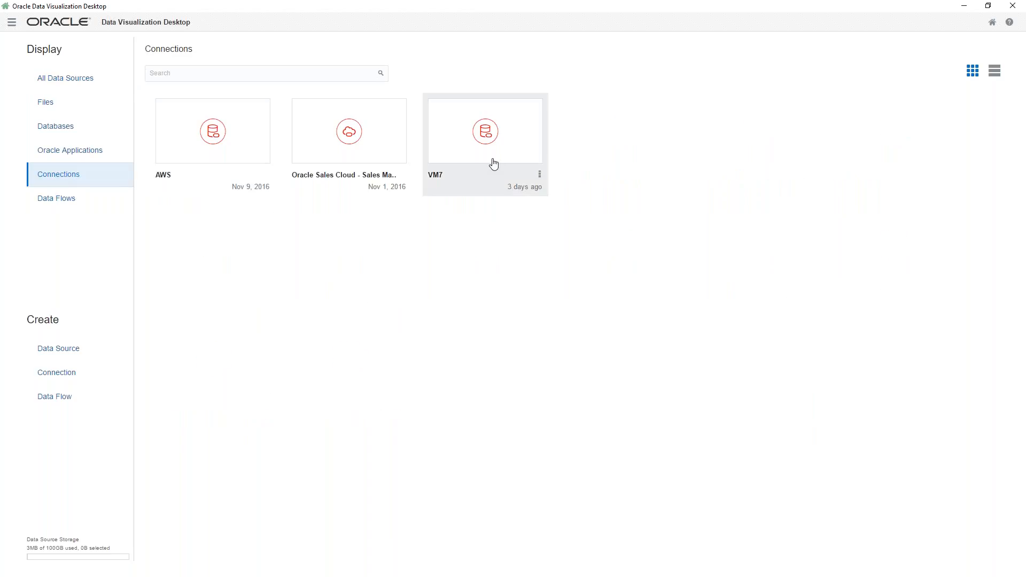
click(540, 175)
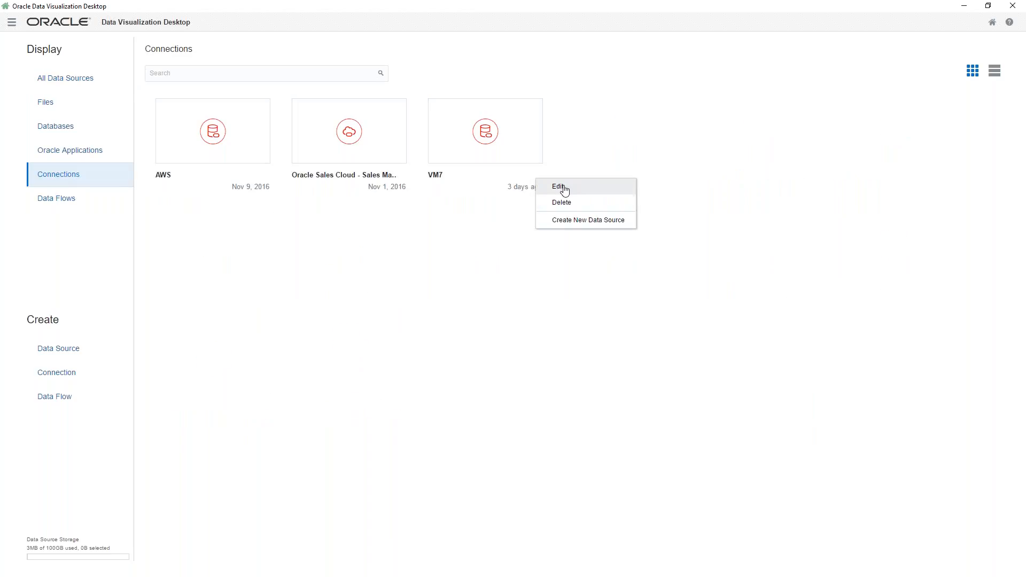
click(570, 224)
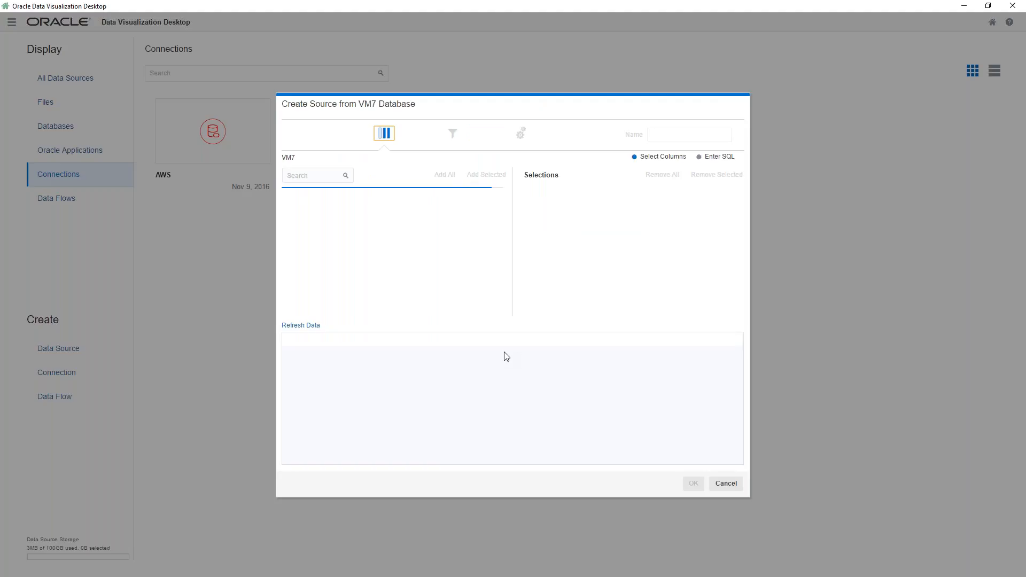
drag(505, 201, 504, 236)
double_click(326, 293)
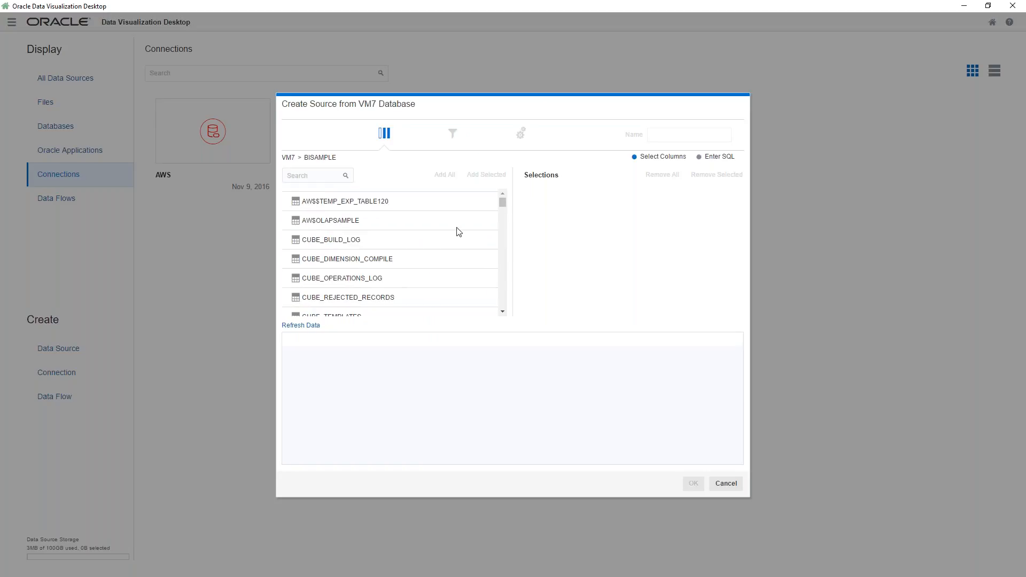
drag(504, 206, 501, 266)
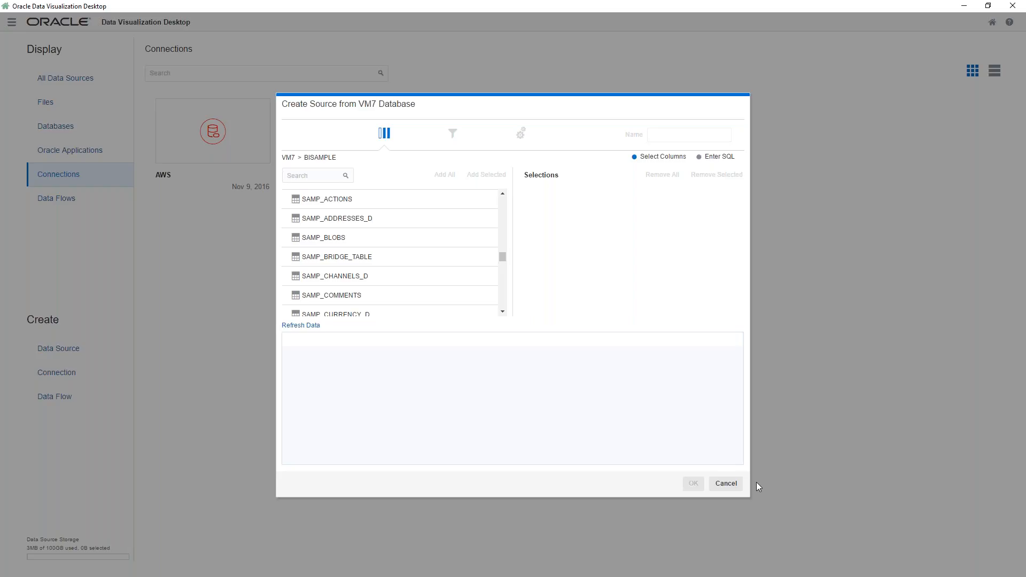
click(725, 483)
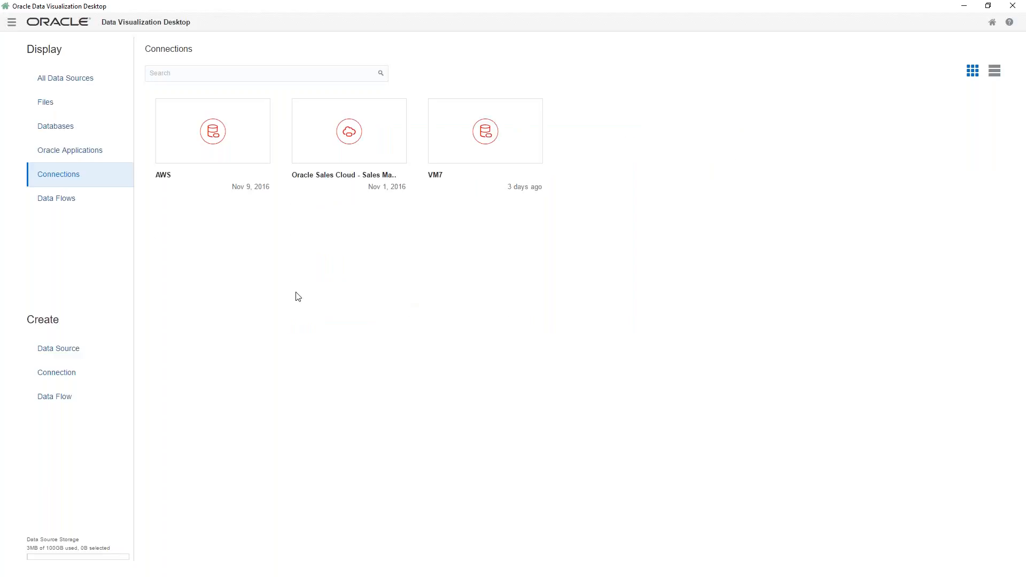
- Inspect the properties and columns of the SAMP_REVENUE_DEMO database source, and close them without changes
click(63, 136)
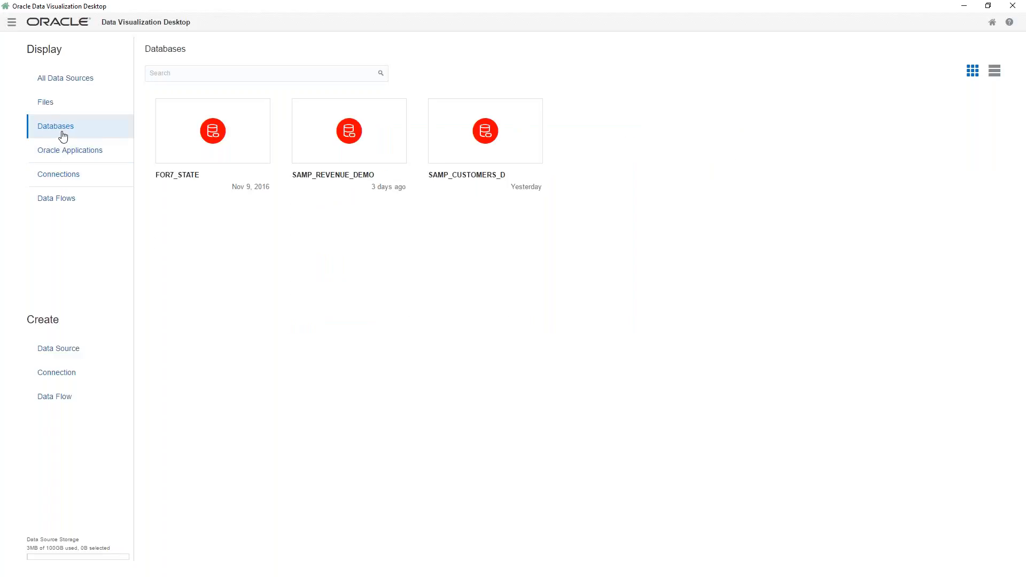
mouse_move(364, 122)
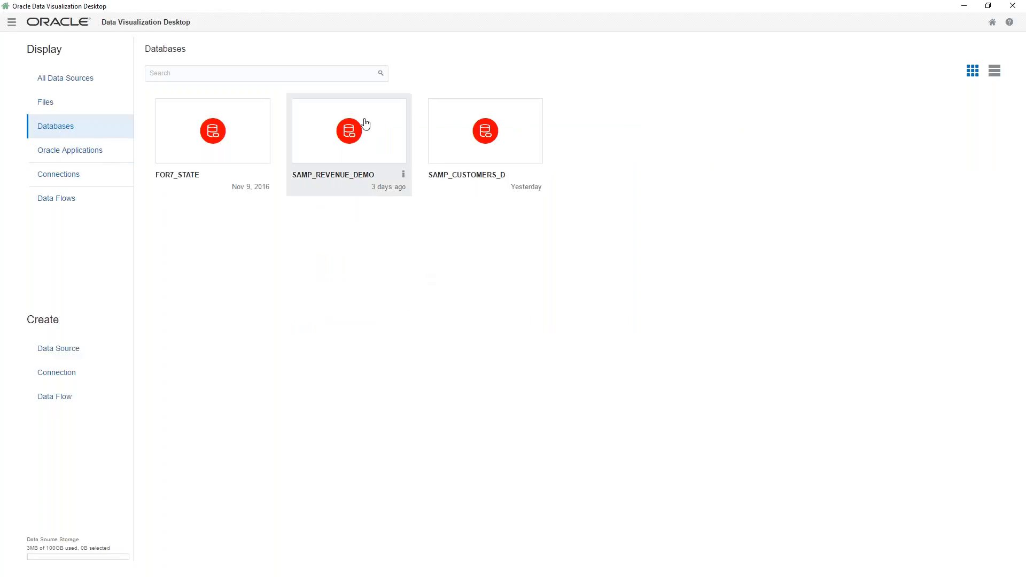
click(402, 175)
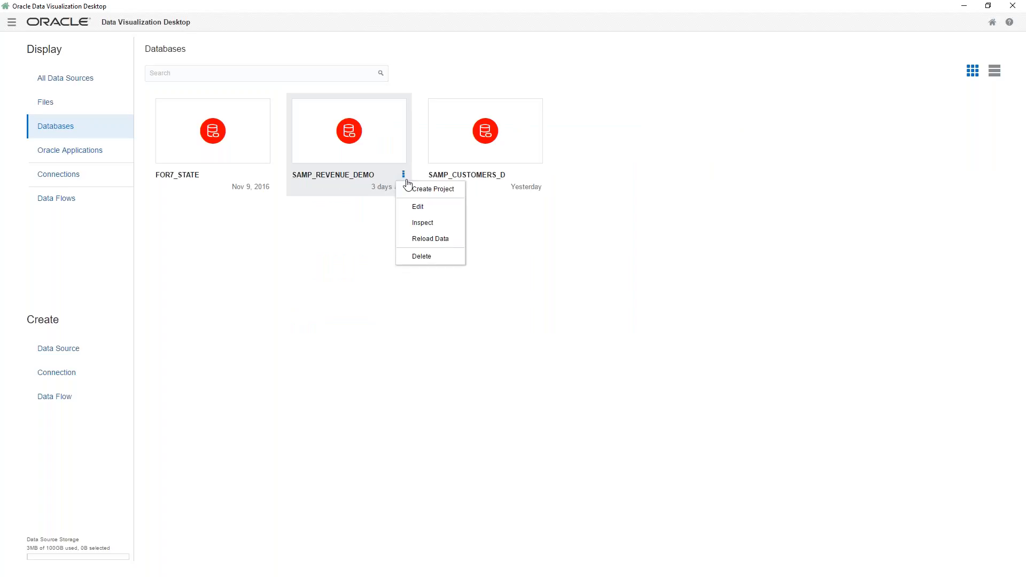
click(424, 228)
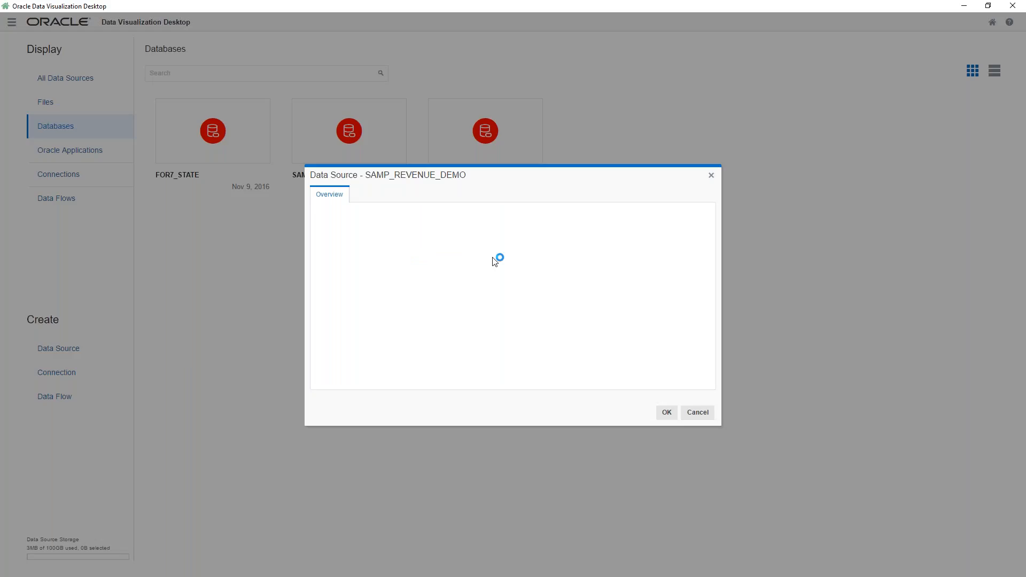
click(707, 309)
drag(708, 310, 595, 271)
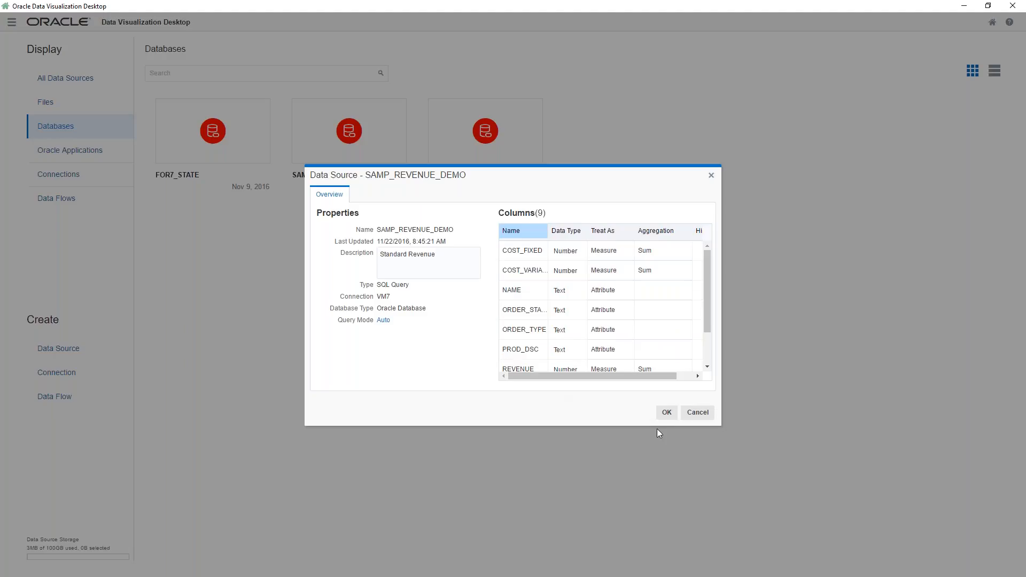
click(705, 415)
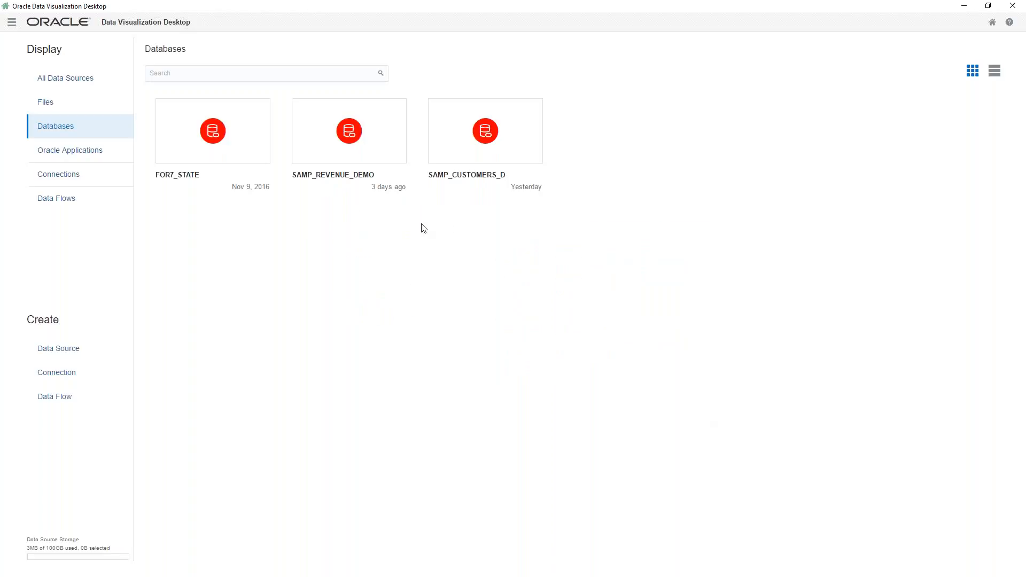
- Open the SAMP_REVENUE_DEMO source for editing and examine its selected columns and data preview
click(403, 175)
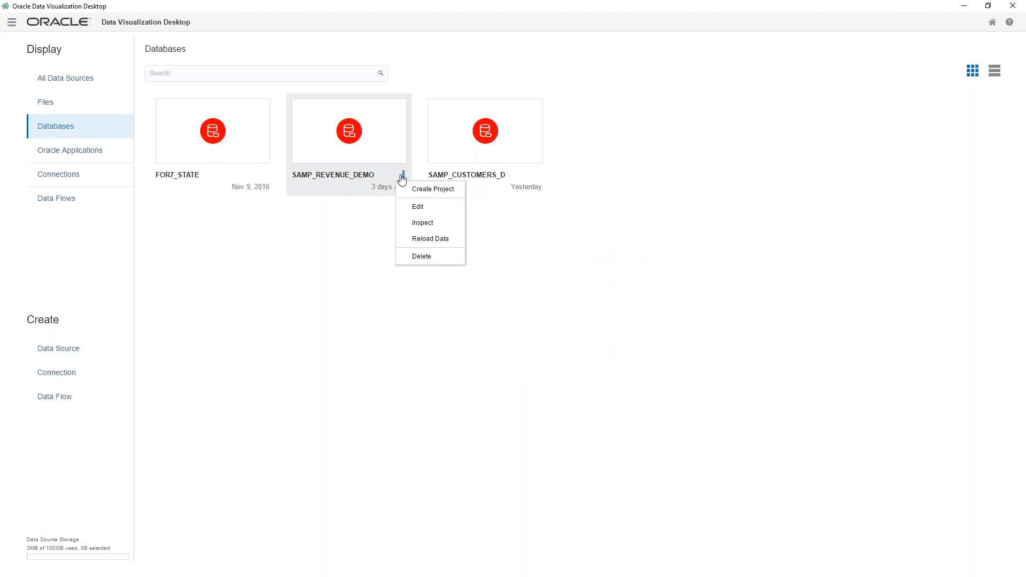
click(416, 207)
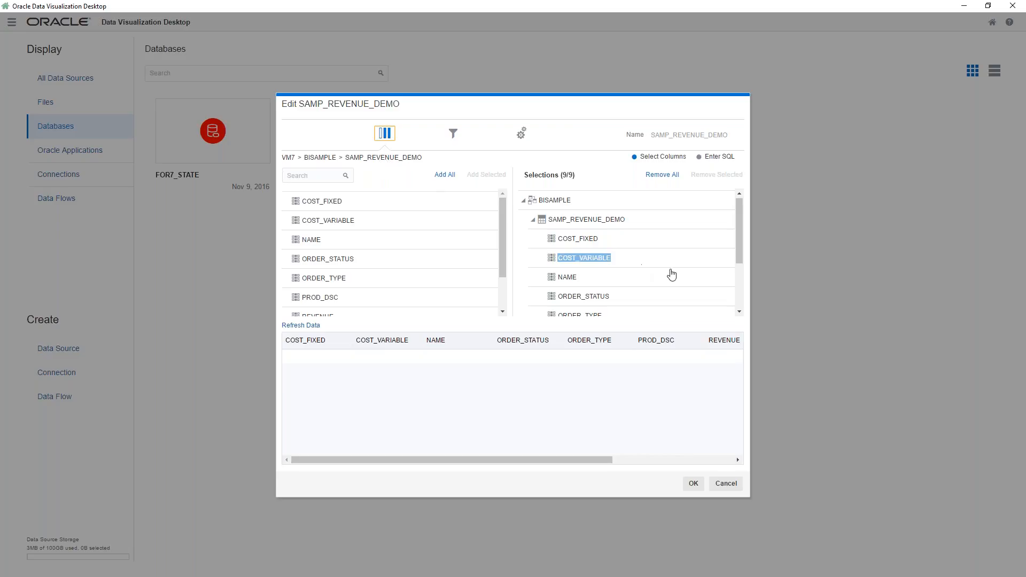
mouse_move(740, 241)
mouse_down()
mouse_move(739, 316)
mouse_move(737, 245)
mouse_up()
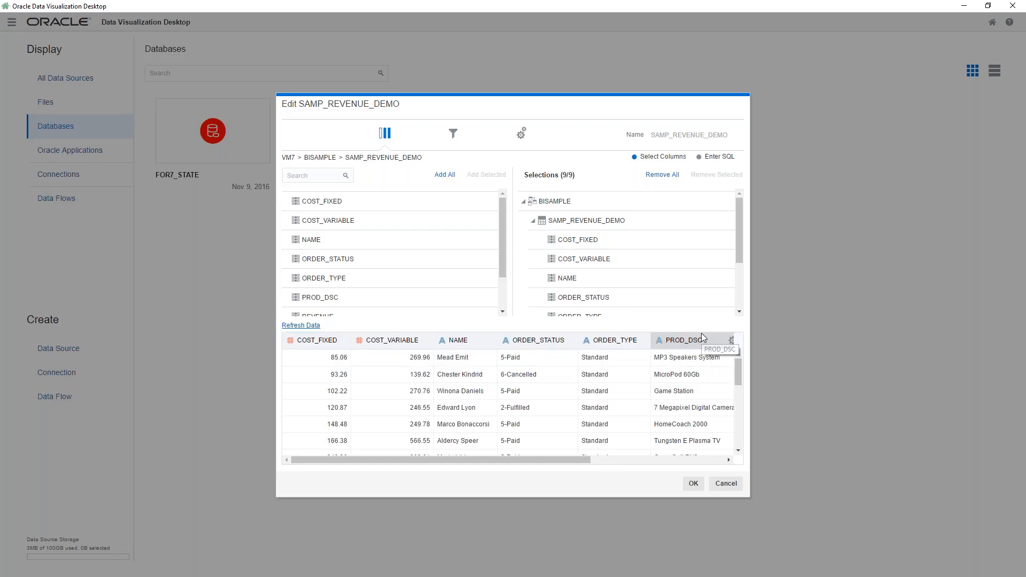
- Examine the source's SQL statement, highlighting its where clause on ORDER_TYPE, and return to column selection
click(700, 157)
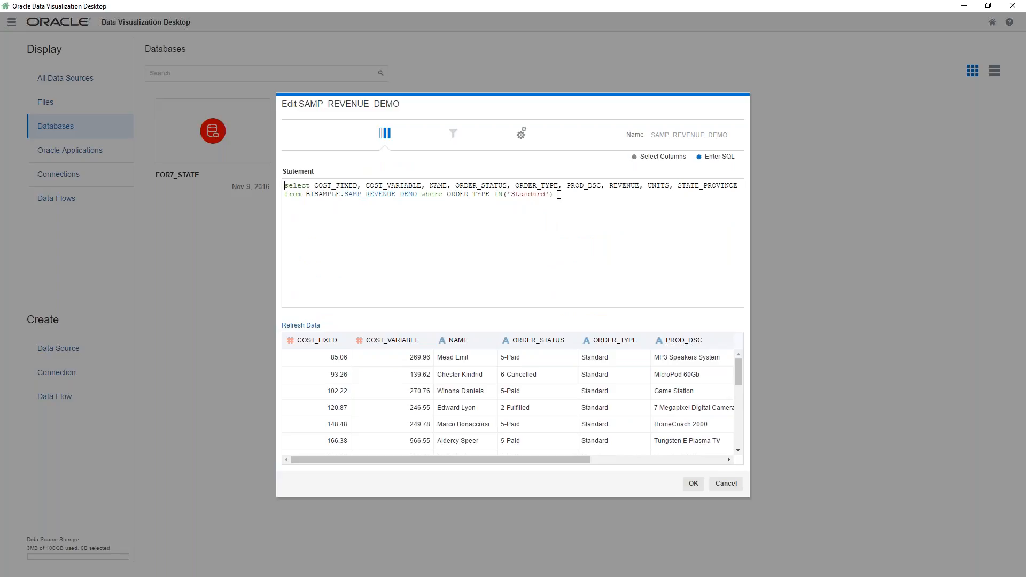
drag(482, 199, 422, 196)
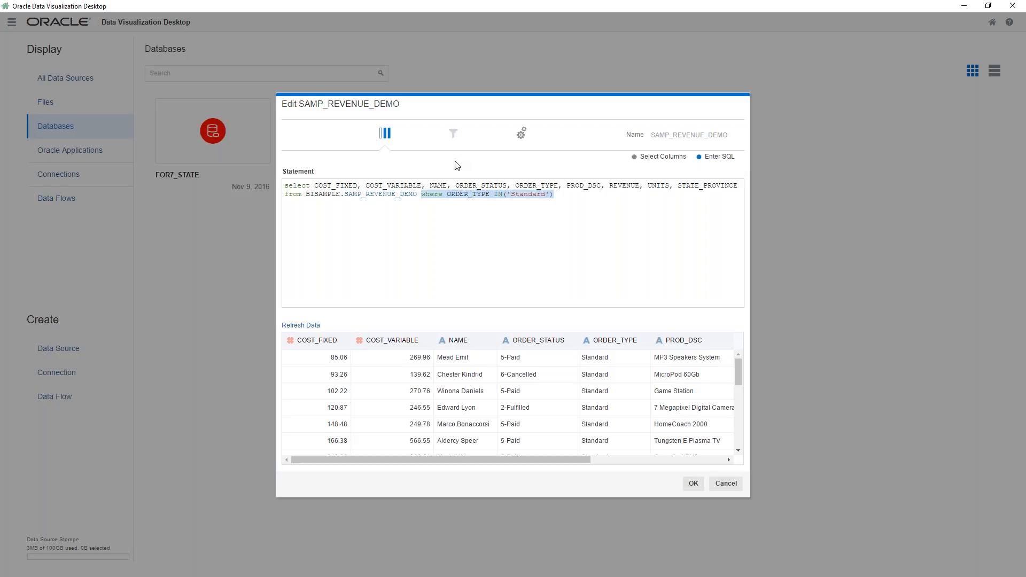
click(598, 193)
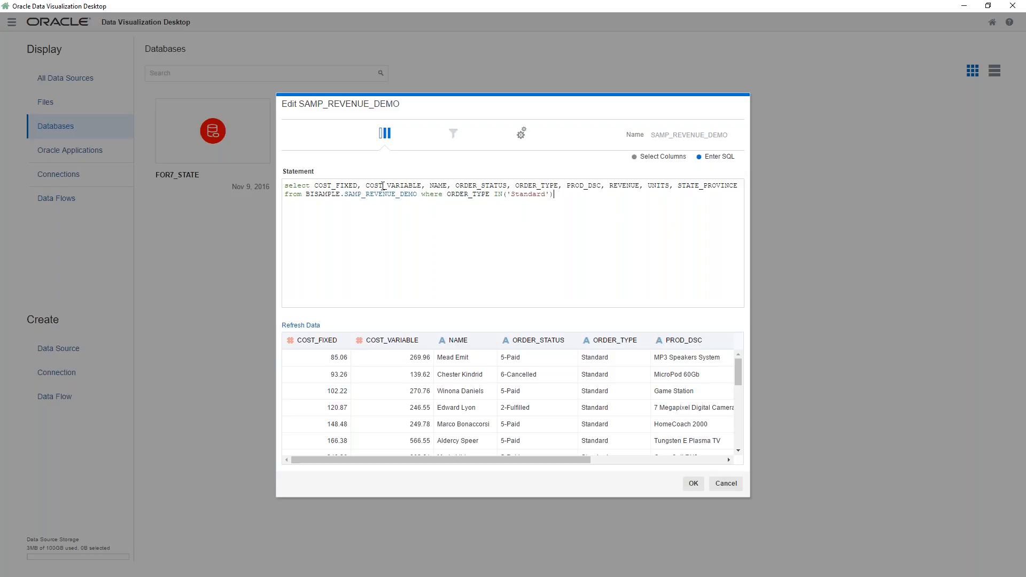
click(653, 158)
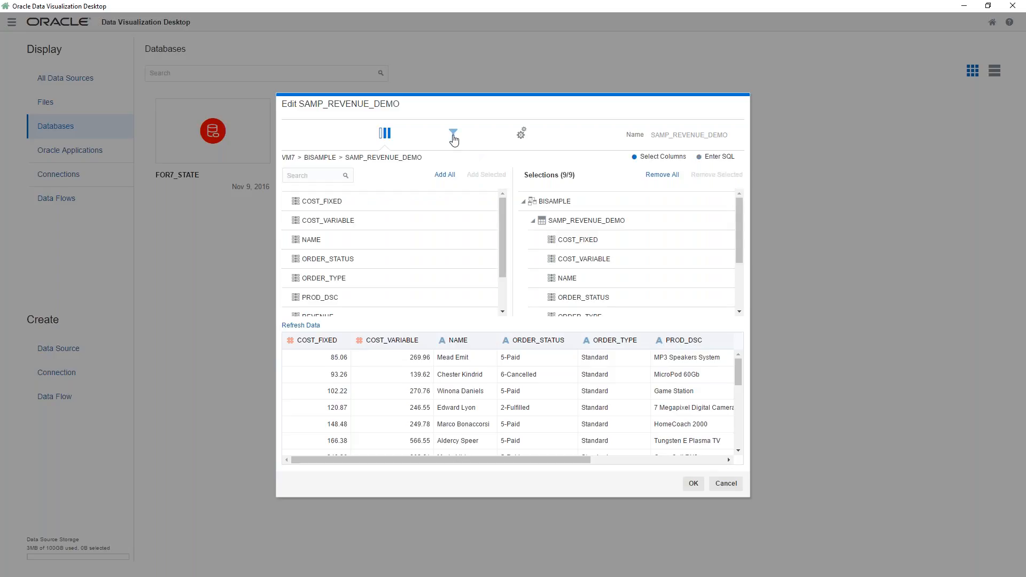
- Examine the values of the source's ORDER_TYPE filter and its general settings, such as name and refresh mode
click(453, 136)
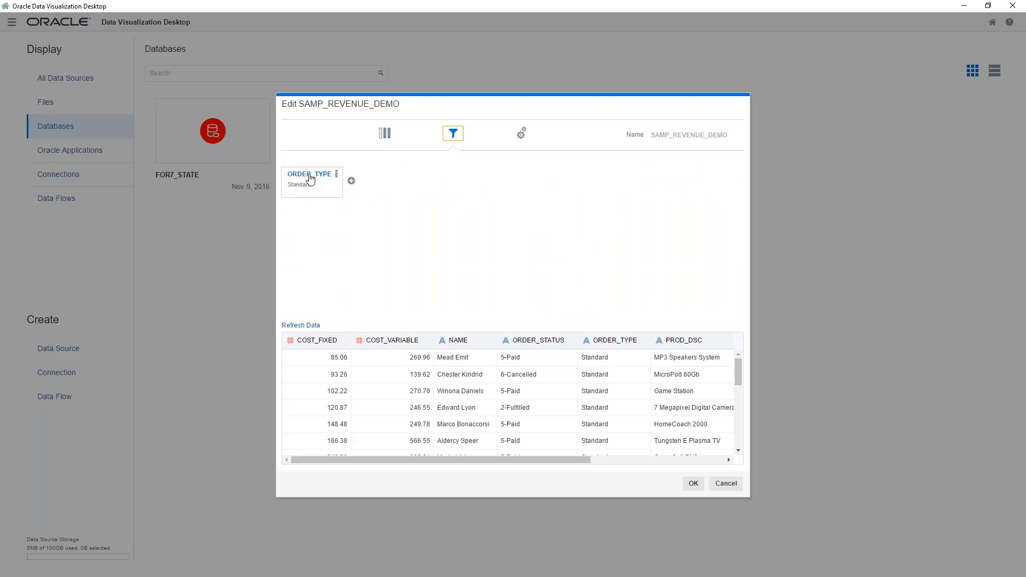
click(311, 179)
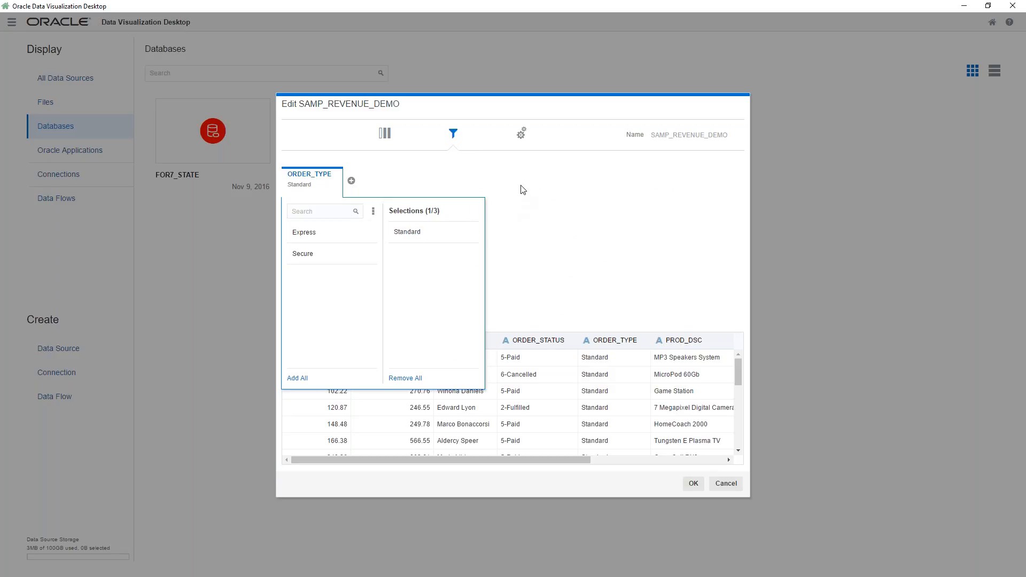
click(522, 136)
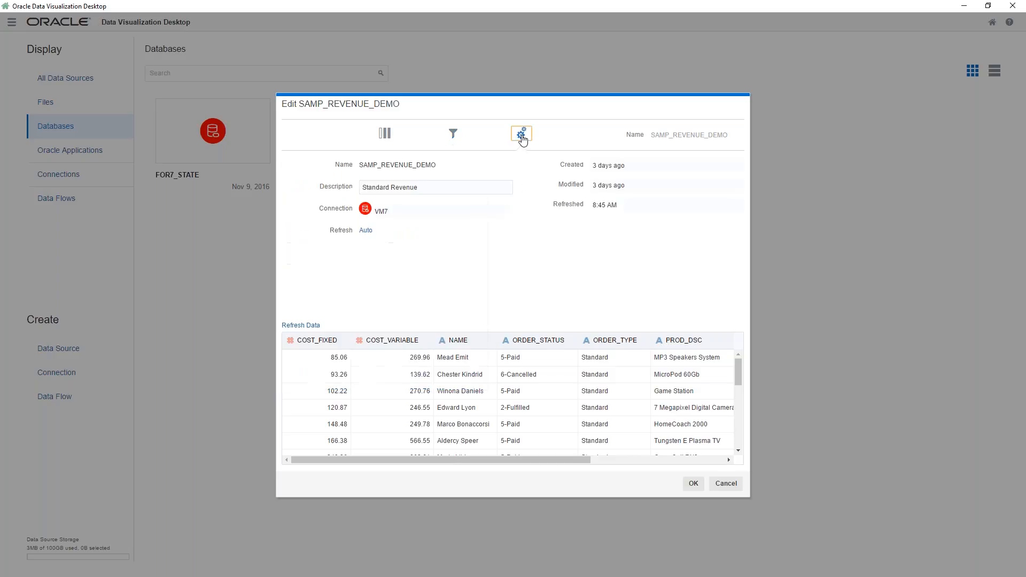
double_click(441, 166)
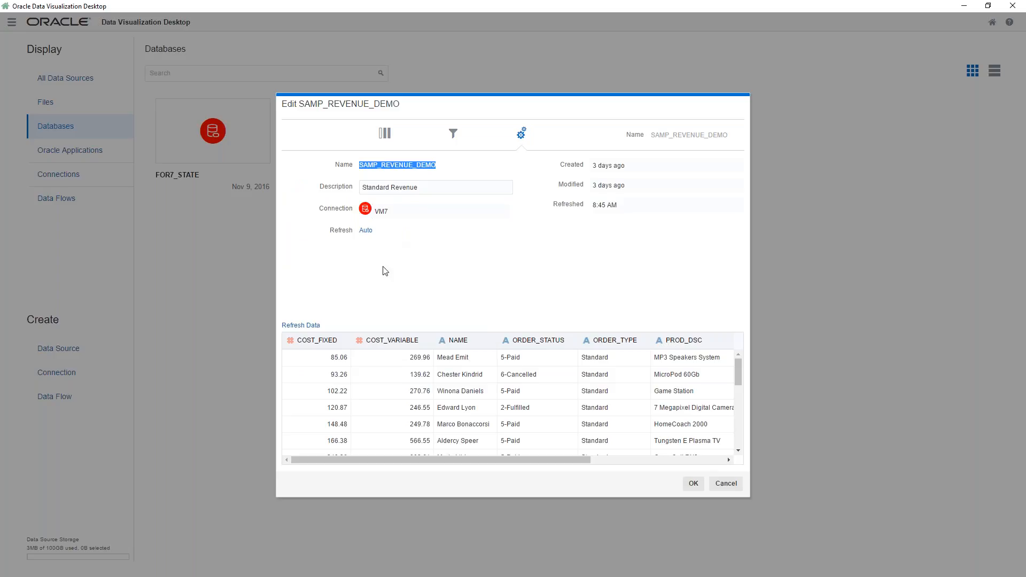
- Examine the refresh mode options of SAMP_REVENUE_DEMO, close its editor without changes, and view the actions available for the source
click(368, 234)
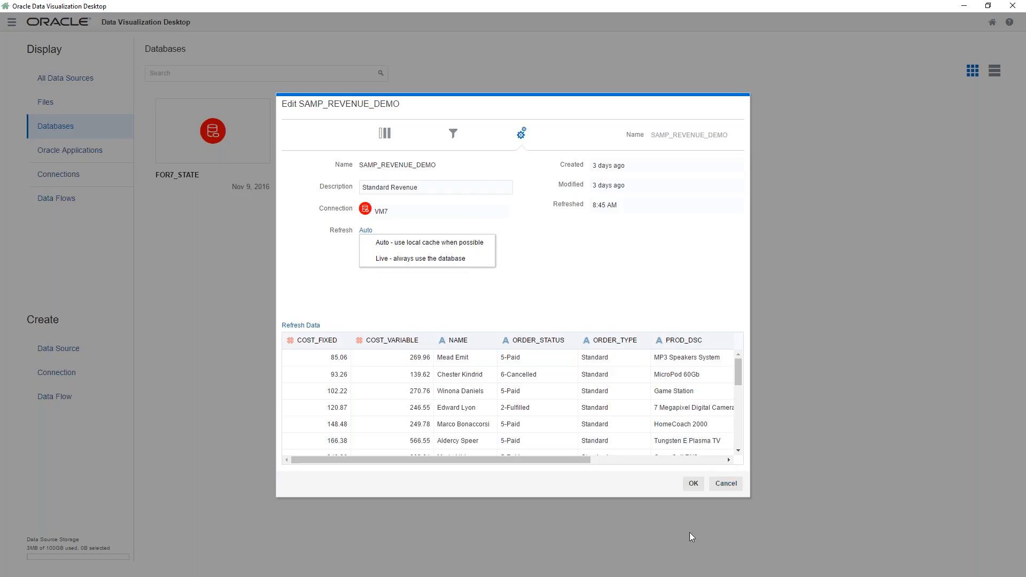
click(727, 484)
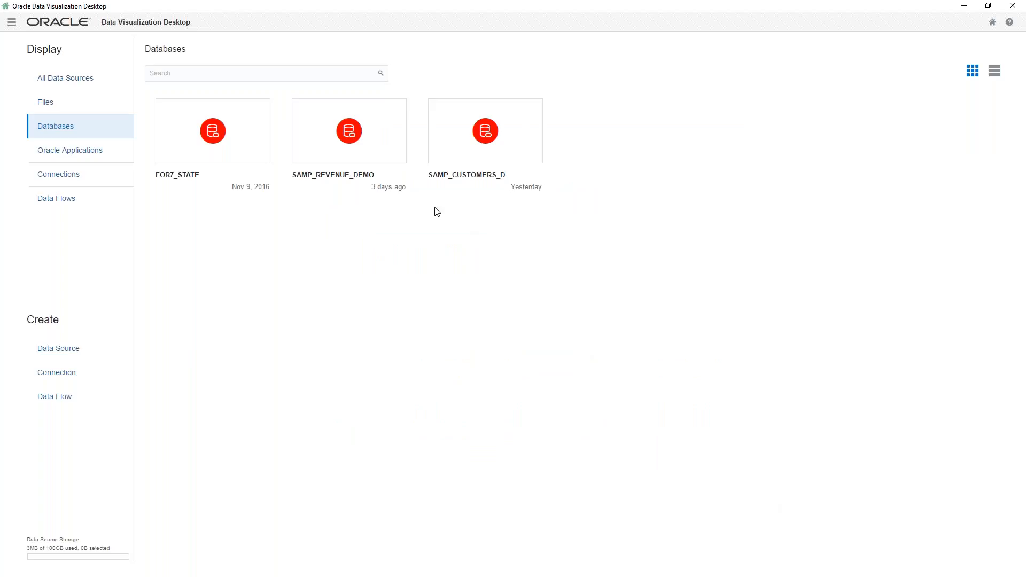
click(403, 174)
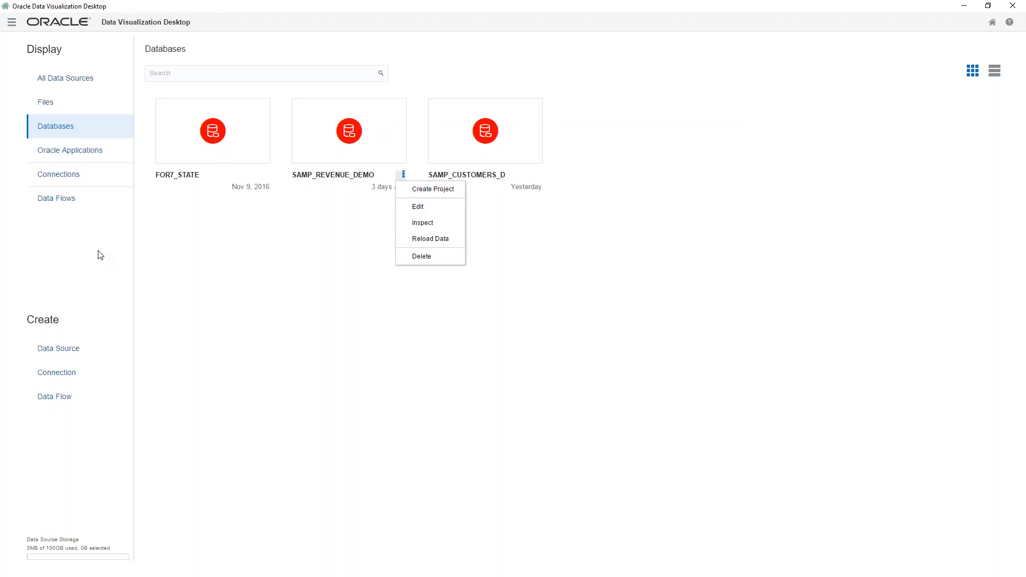
- Open the AggUSState data flow from the list of data flows
click(65, 203)
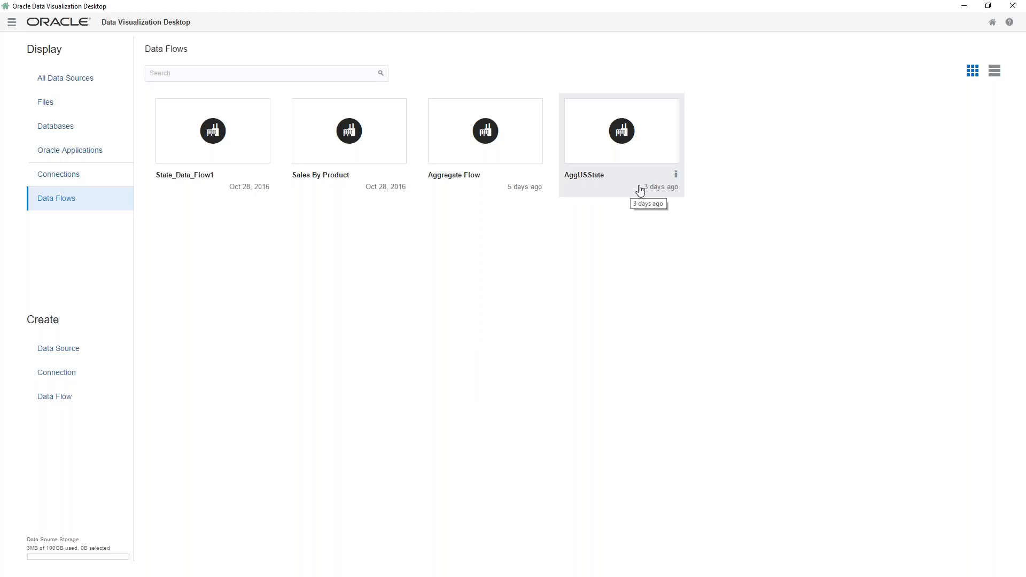
click(676, 174)
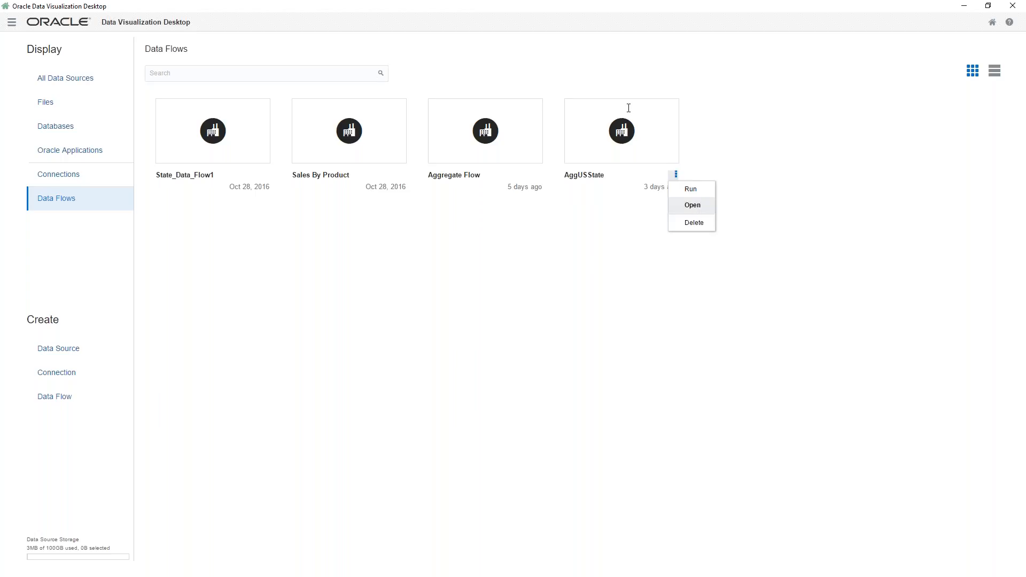
click(692, 204)
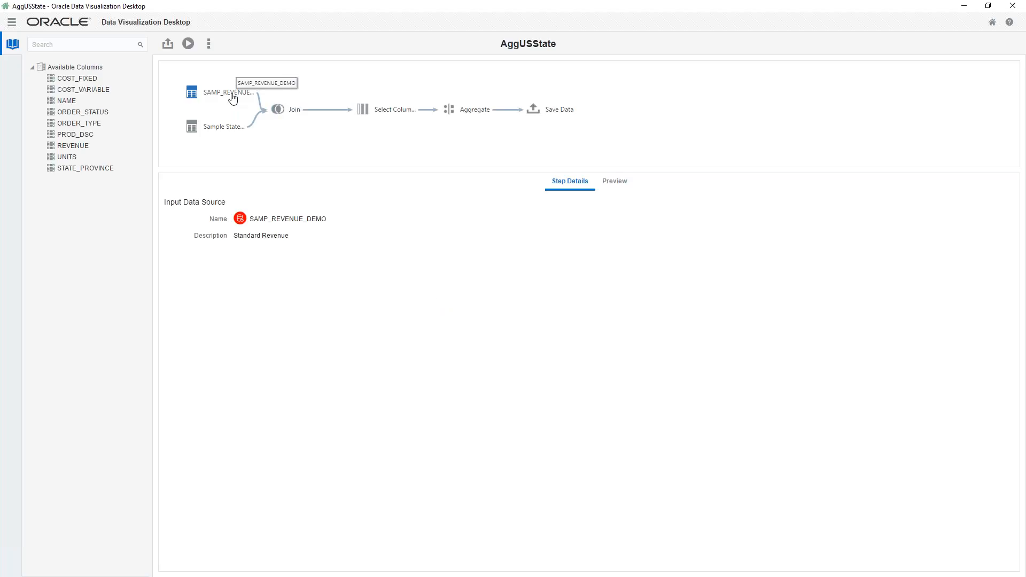
- Examine the details of the flow's Sample States input, join, column selection, aggregate and save data steps
click(202, 129)
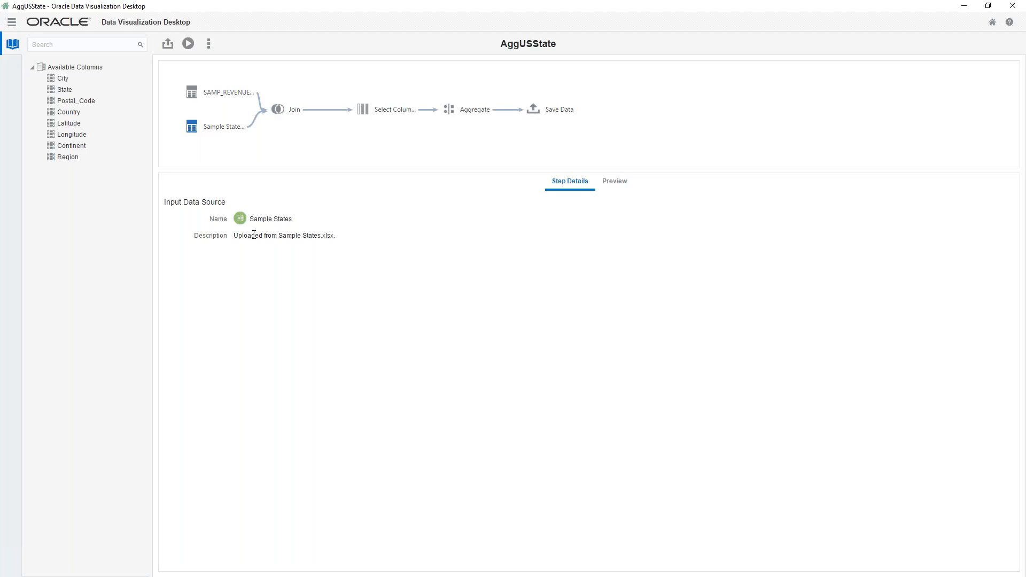
click(279, 111)
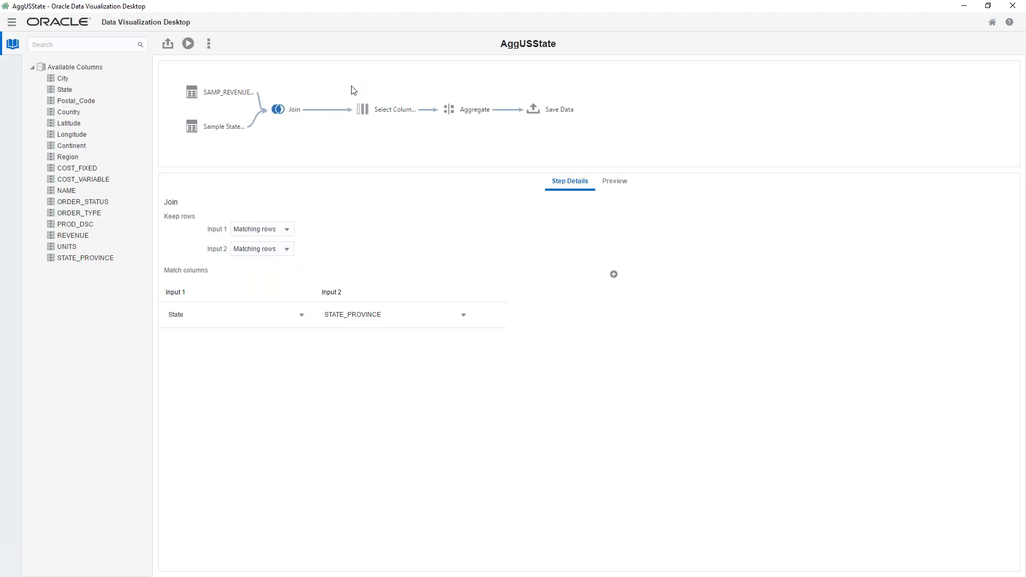
click(363, 111)
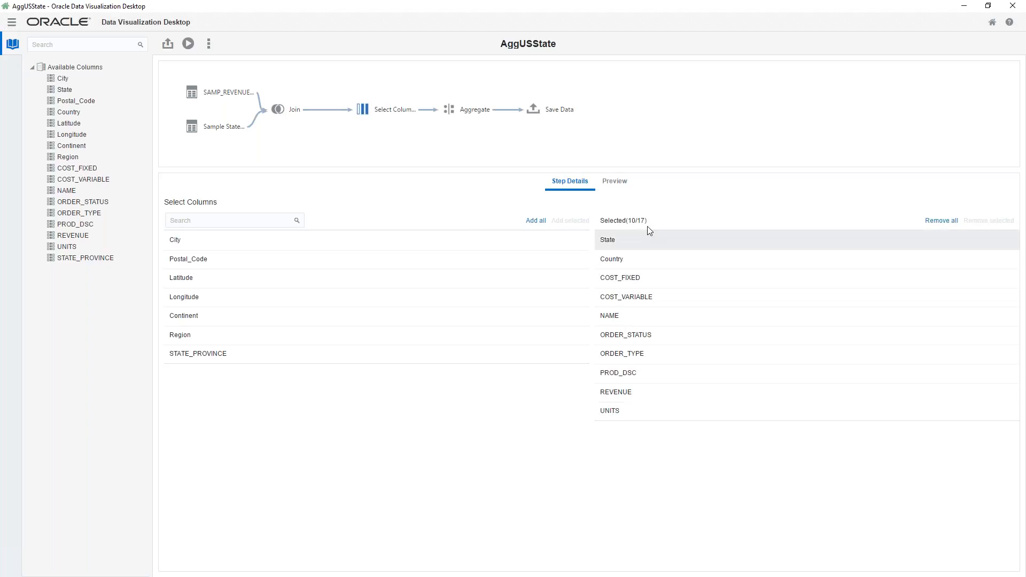
click(614, 182)
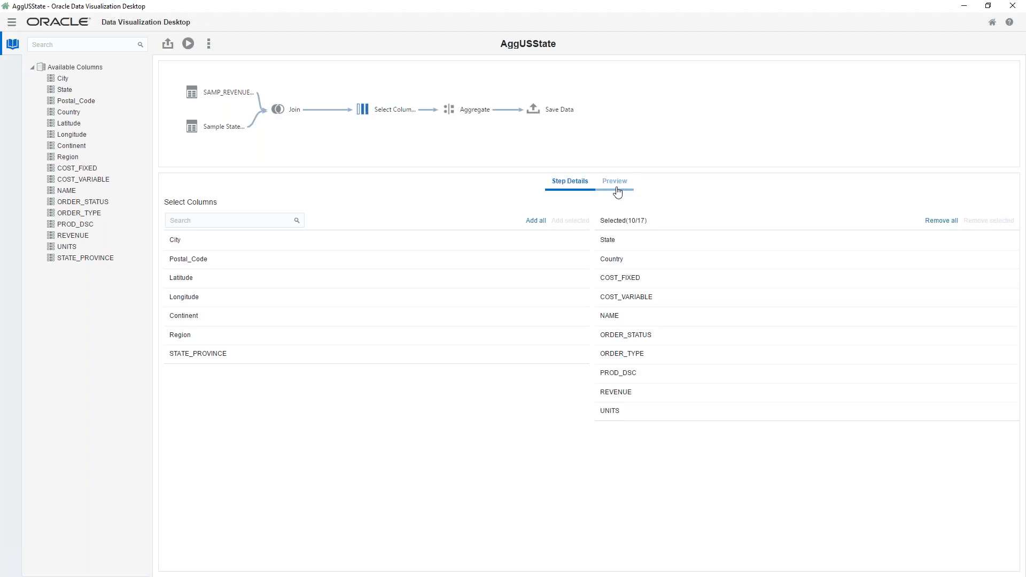
click(477, 114)
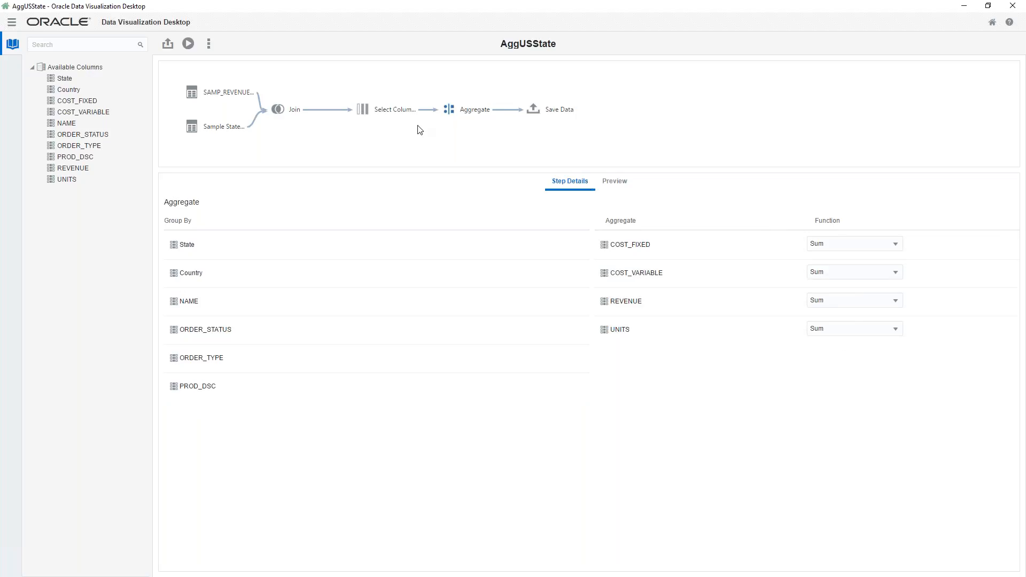
click(556, 112)
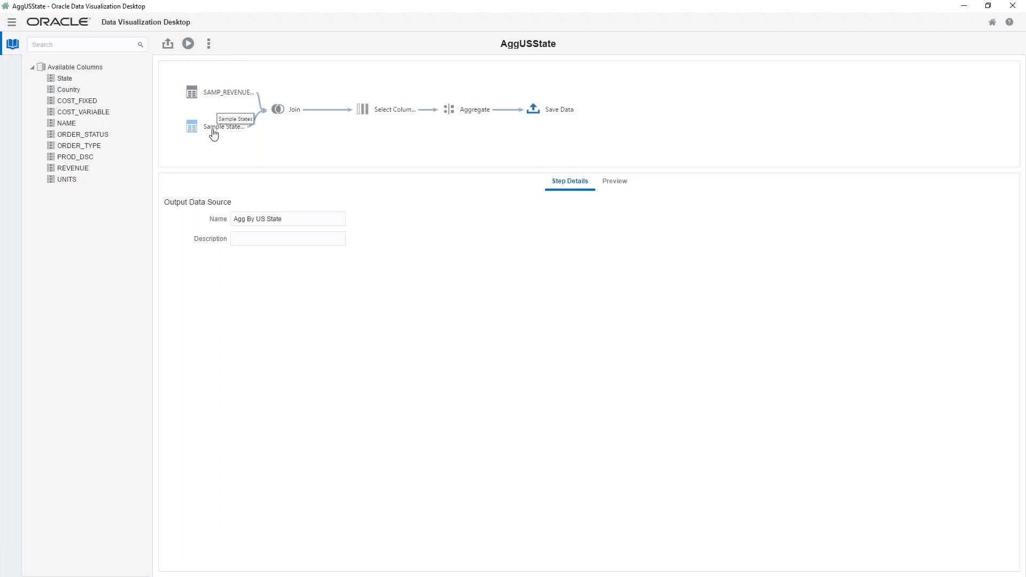
- Run the AggUSState data flow and highlight its output data source name
click(187, 44)
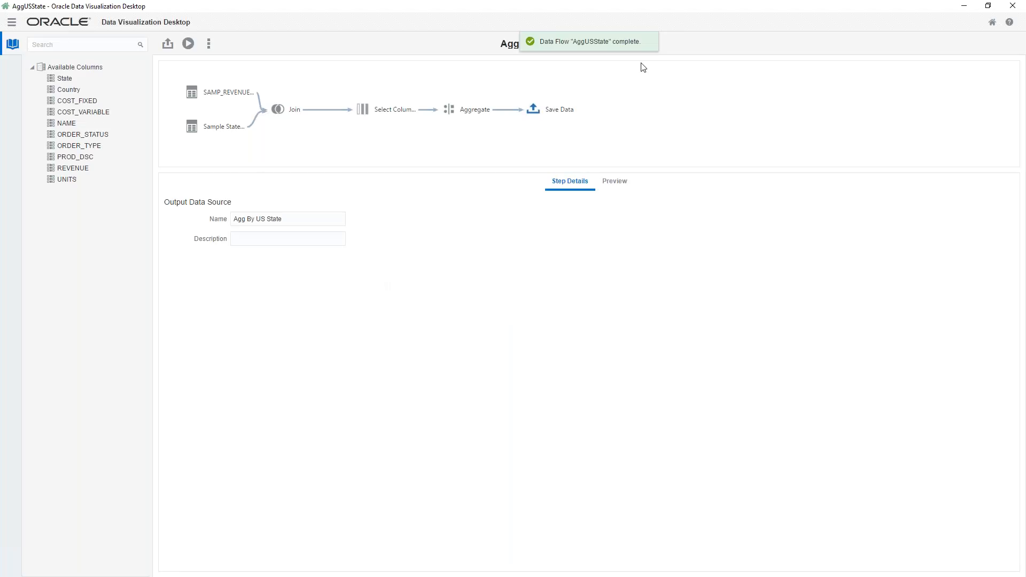
drag(291, 219, 228, 220)
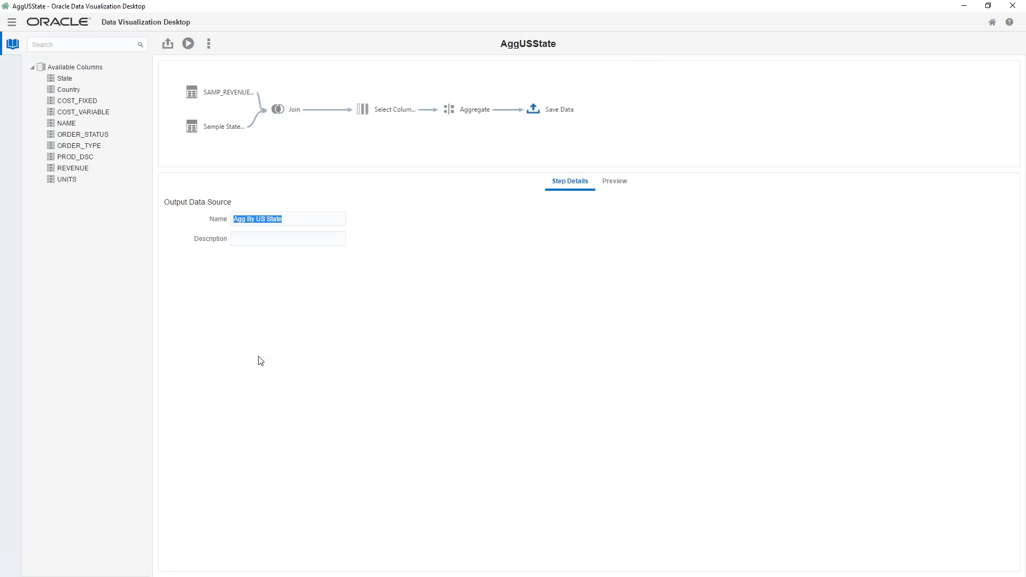
- Create a project from the Agg By US State file data source and show its data elements
click(12, 22)
click(40, 76)
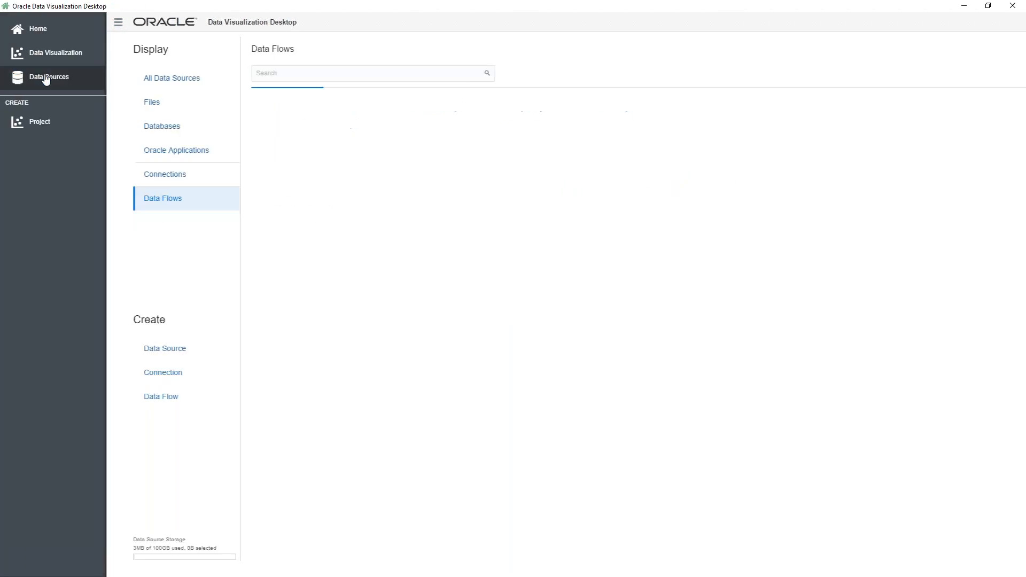
click(62, 104)
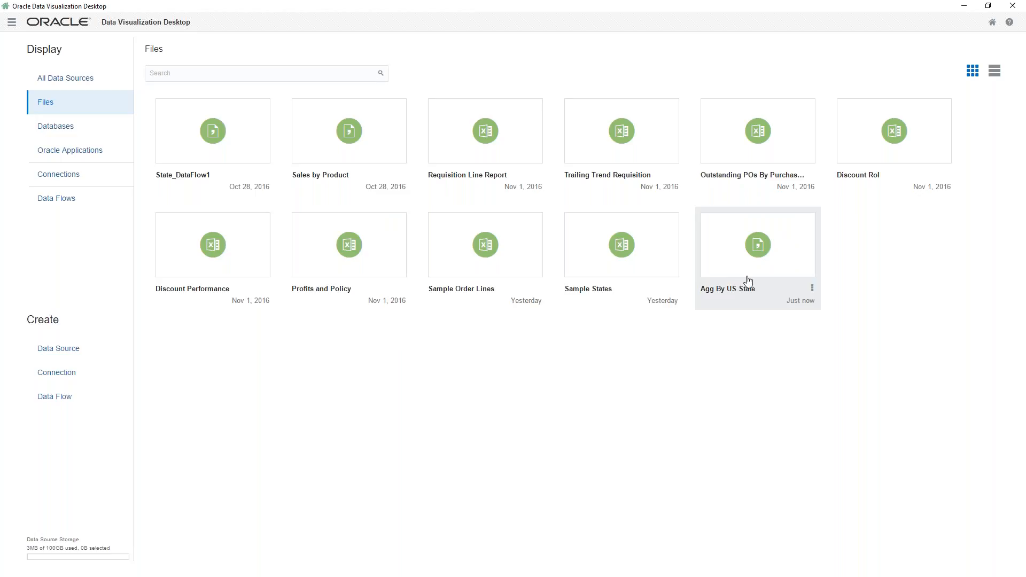
click(811, 290)
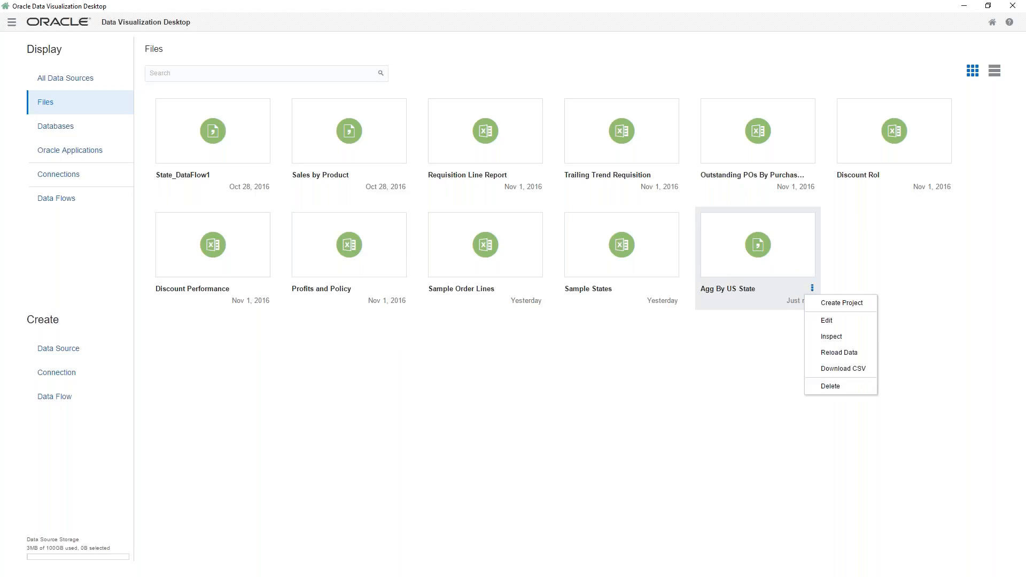
click(852, 304)
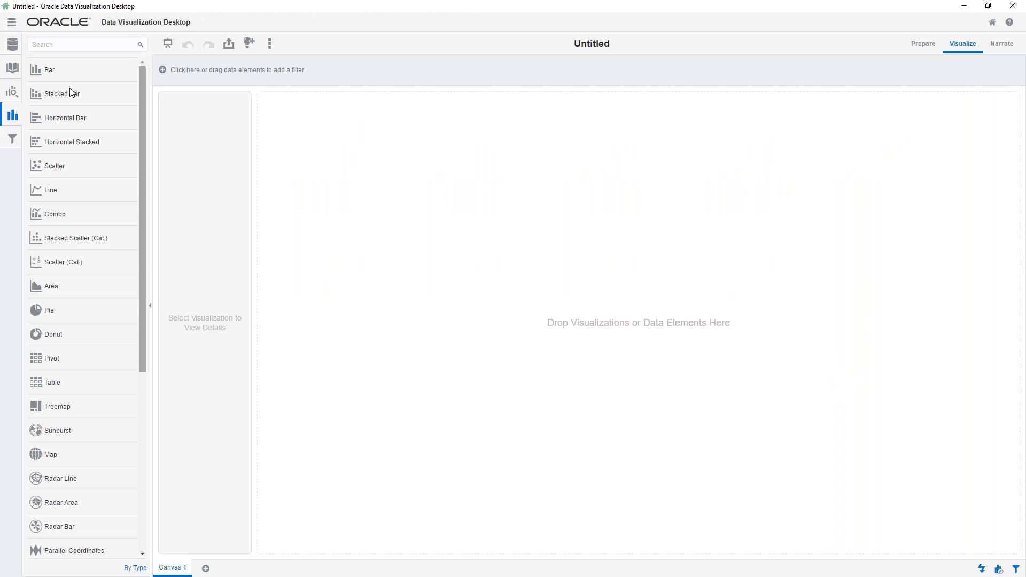
click(12, 68)
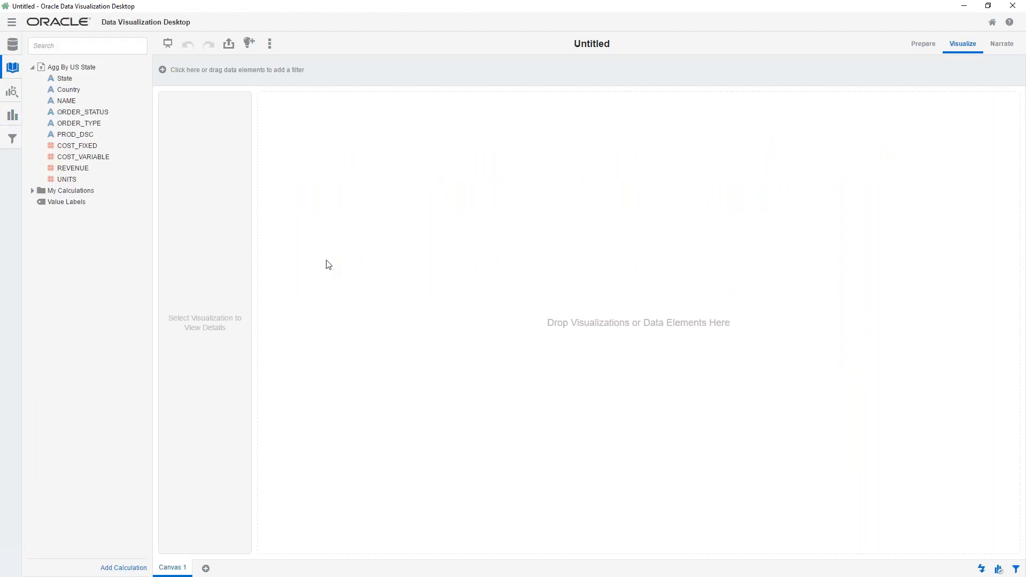
- Add the State and REVENUE data elements to the canvas as a visualization
click(69, 81)
double_click(62, 80)
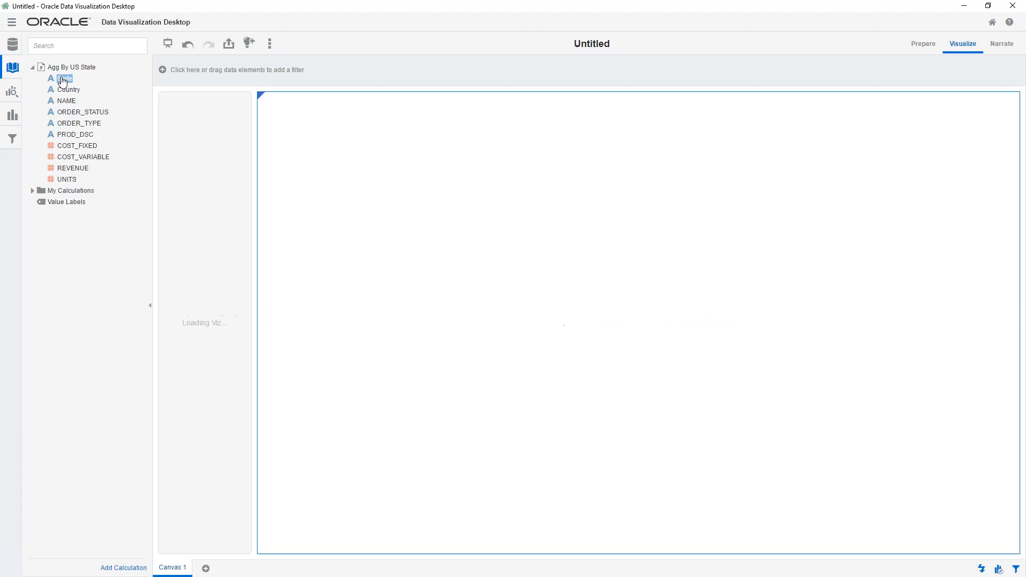
click(82, 171)
double_click(82, 170)
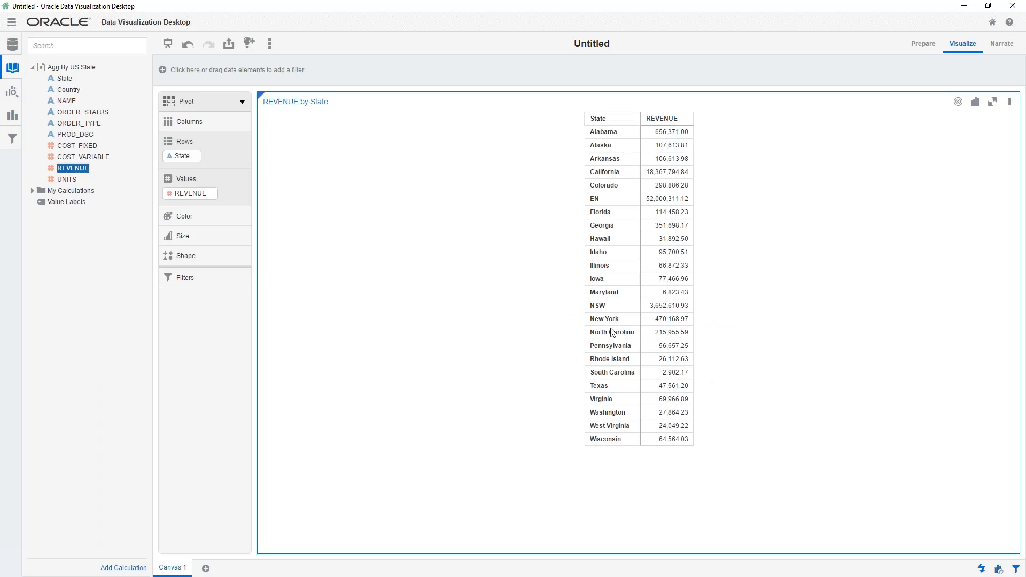
- Change the State and REVENUE visualization to a map and inspect individual states
click(242, 103)
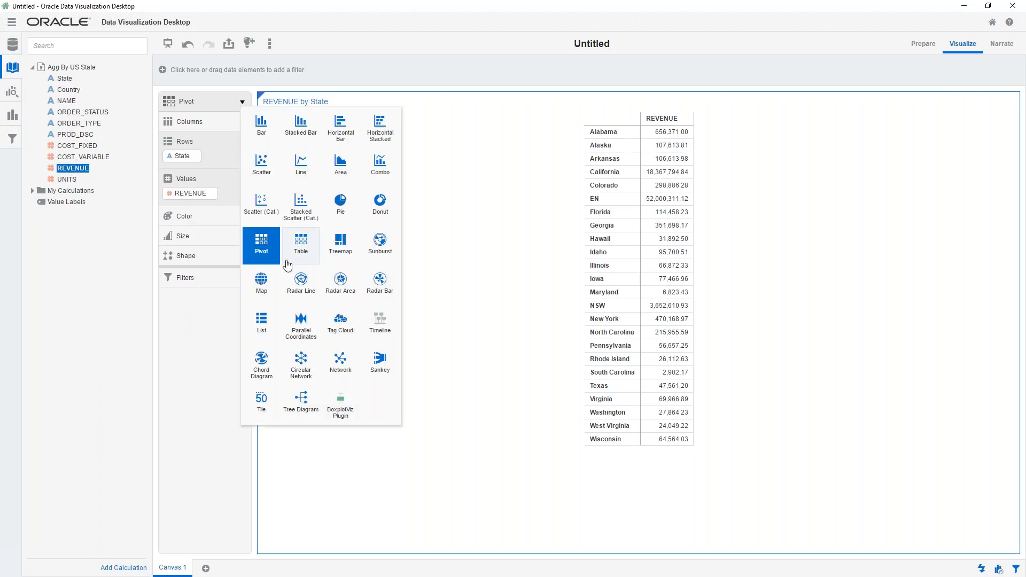
click(267, 284)
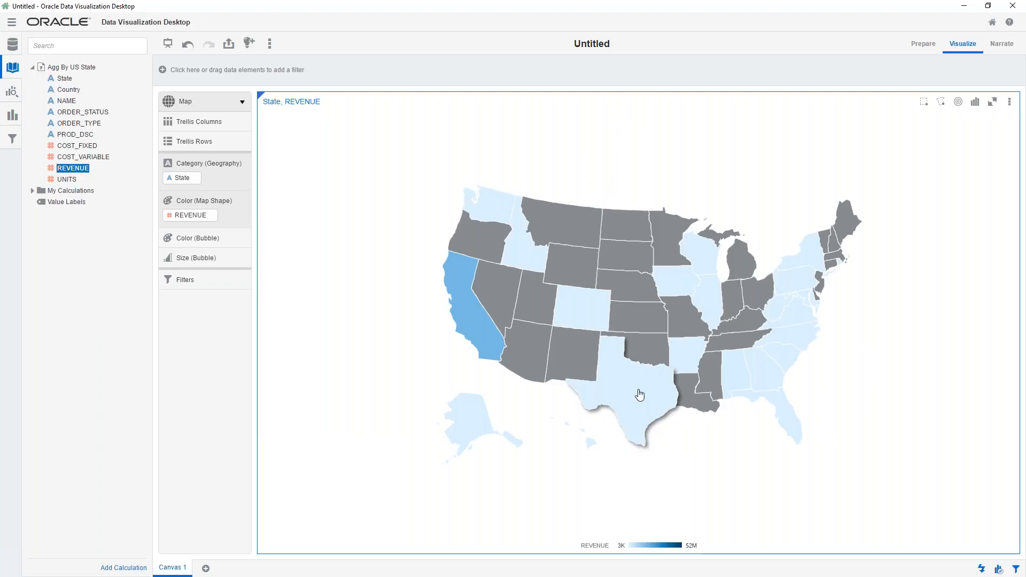
mouse_move(640, 395)
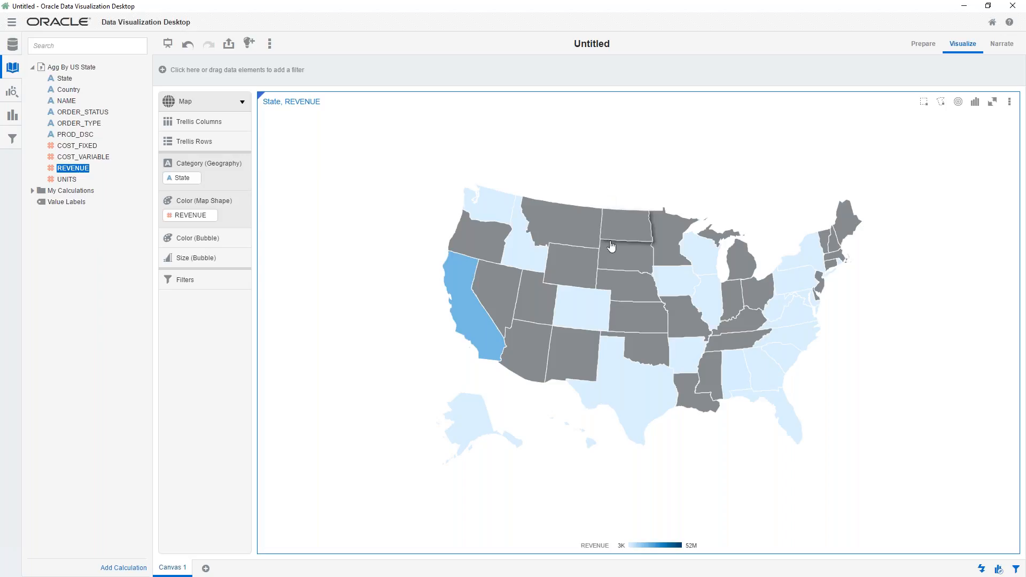
mouse_move(618, 386)
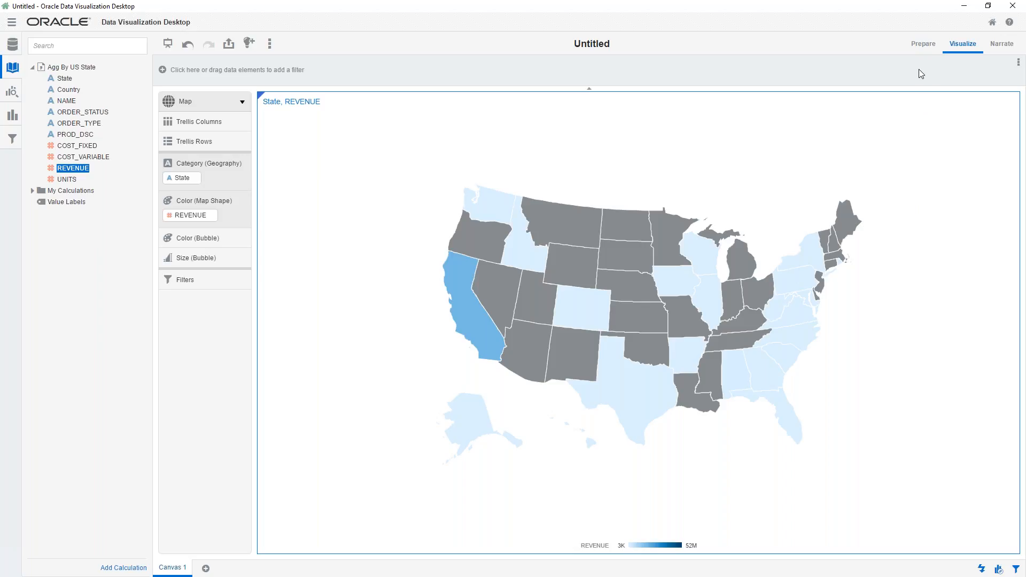
- Switch the project to data preparation and show the attribute charts summarized by REVENUE
click(927, 43)
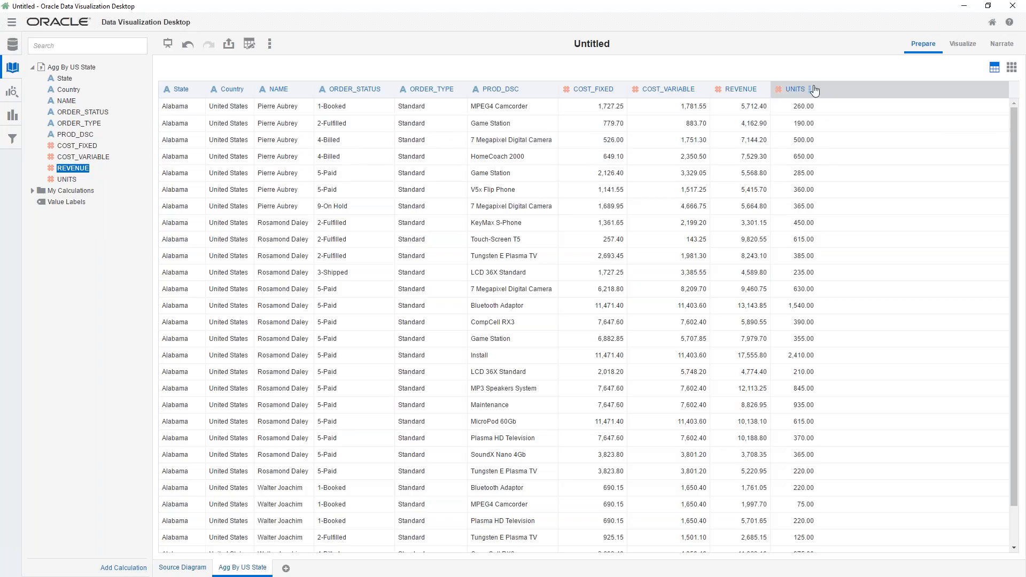
click(1013, 70)
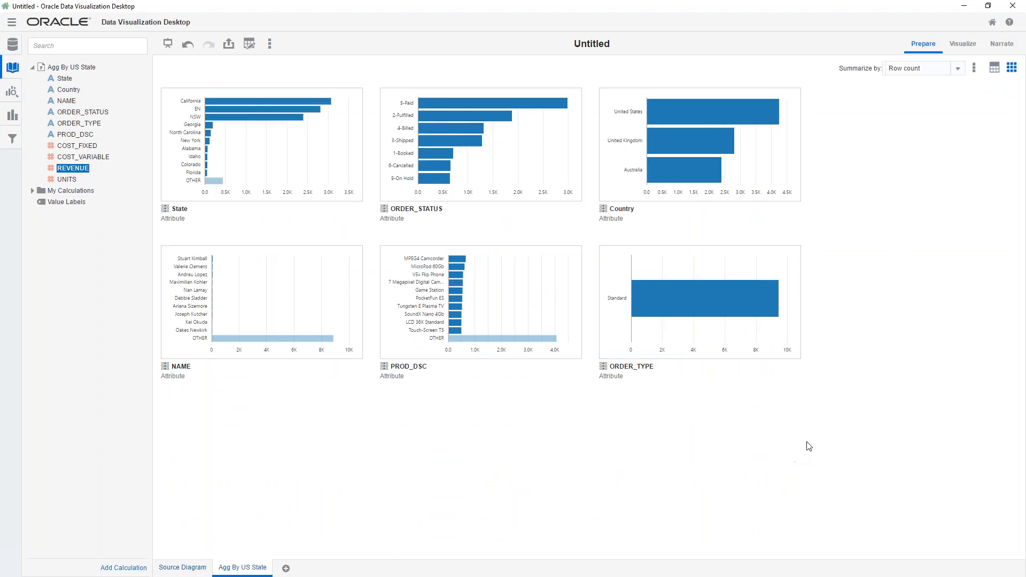
click(957, 69)
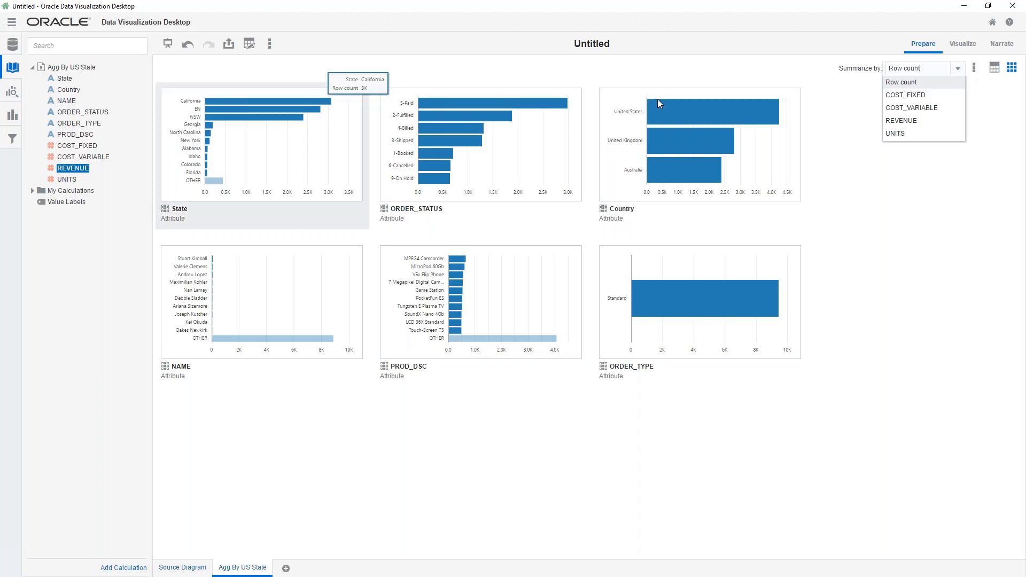
click(915, 122)
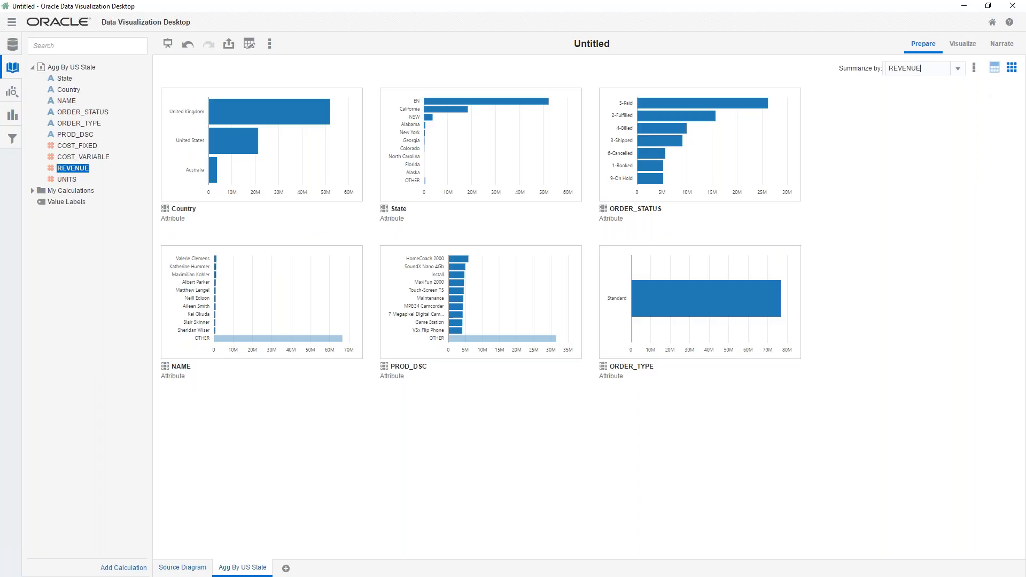
- Return to the tabular data view and examine the properties of the ORDER_STATUS column
click(995, 67)
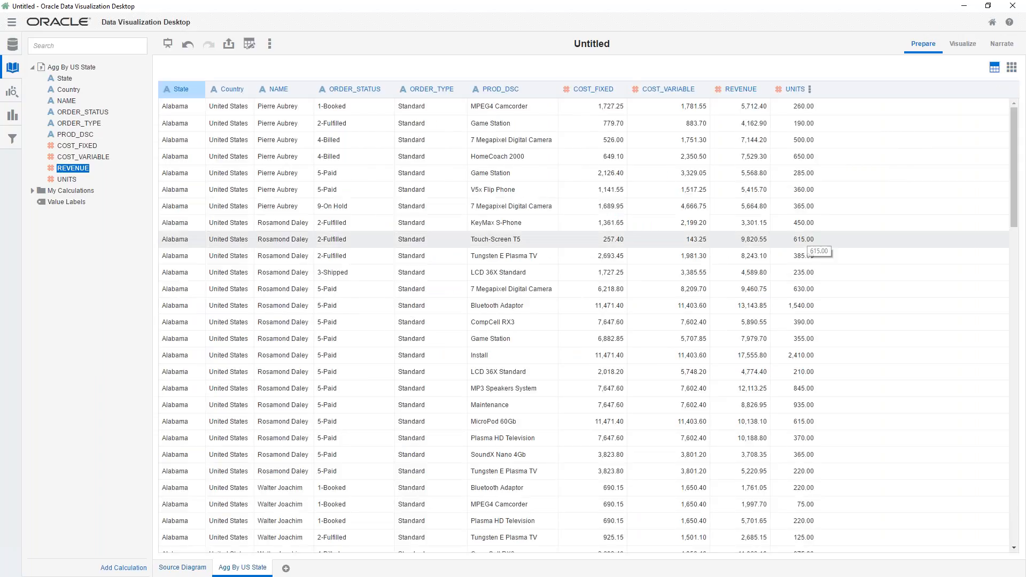
click(385, 92)
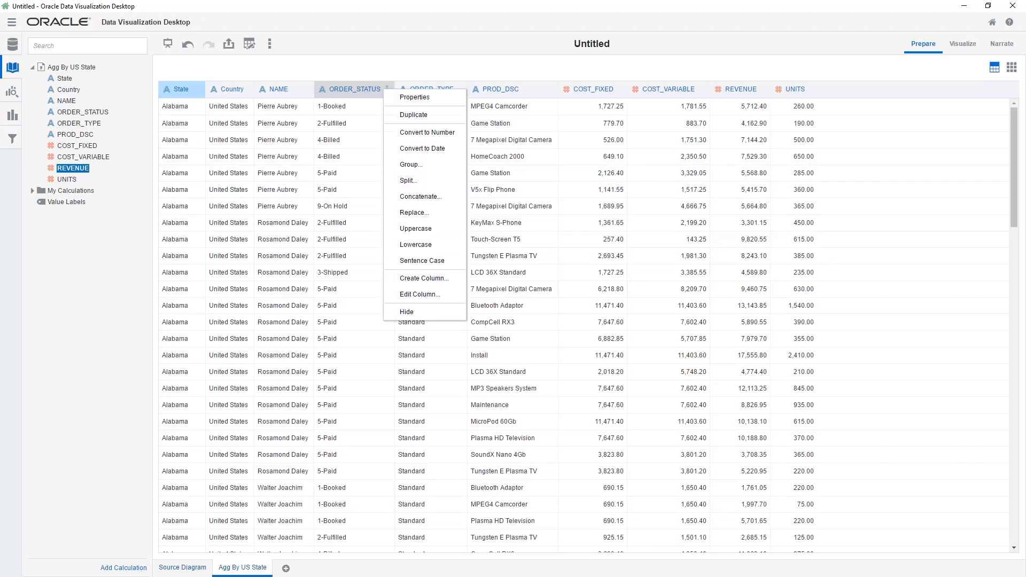
click(414, 101)
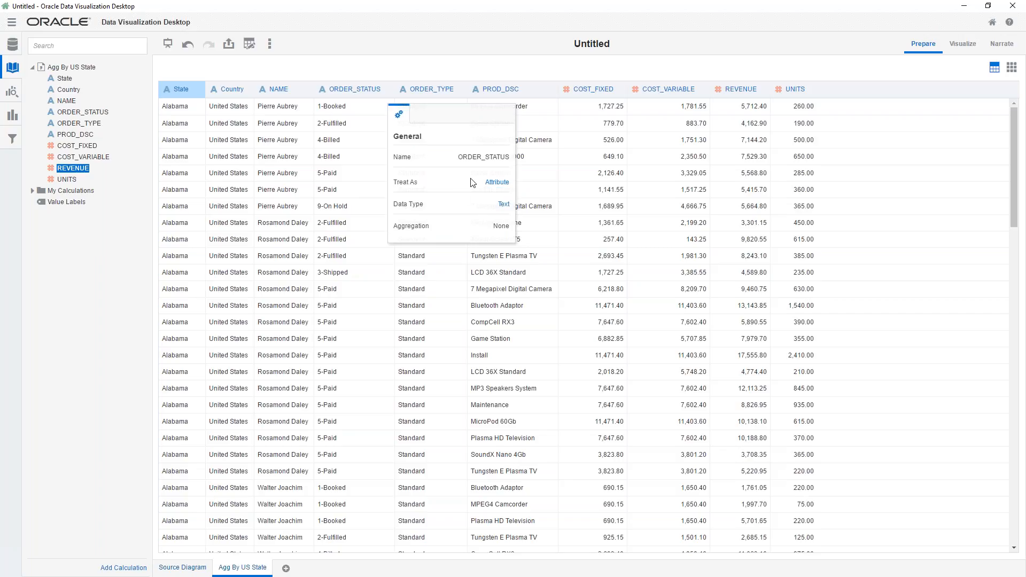
- Split the ORDER_STATUS column on the first dash into 2 parts, keeping the source column
click(386, 91)
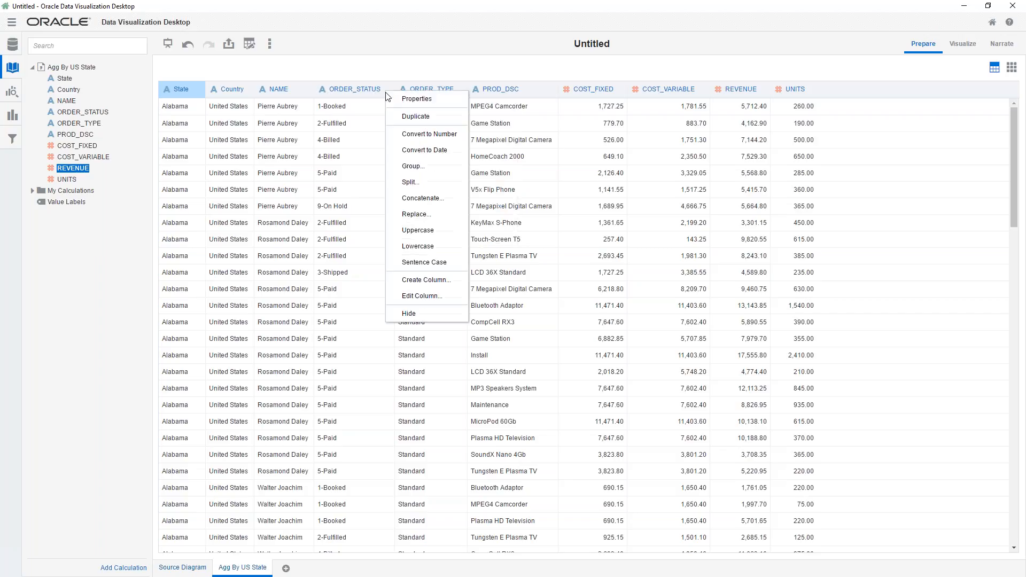
click(425, 185)
click(580, 265)
click(573, 322)
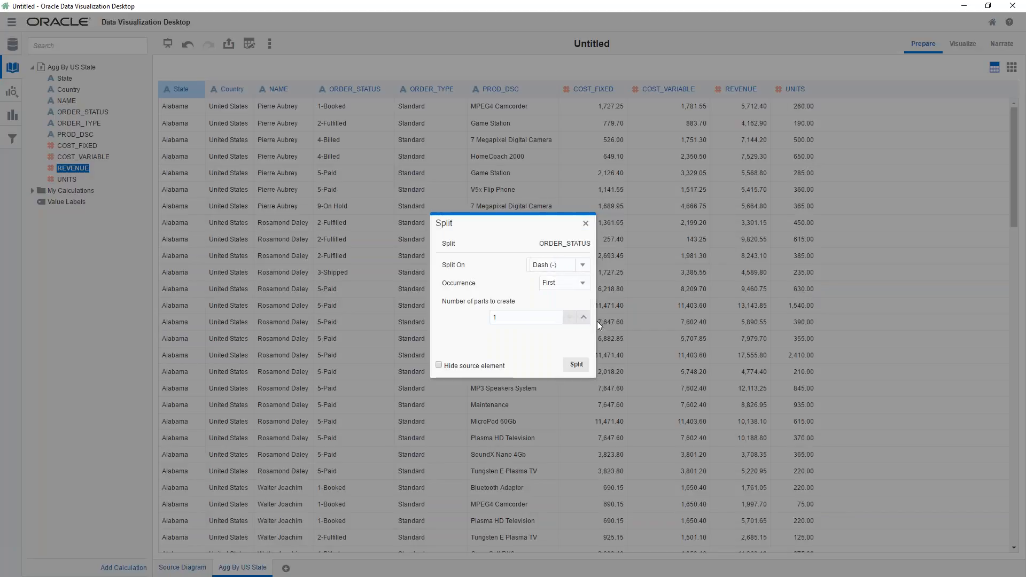
click(584, 318)
click(576, 364)
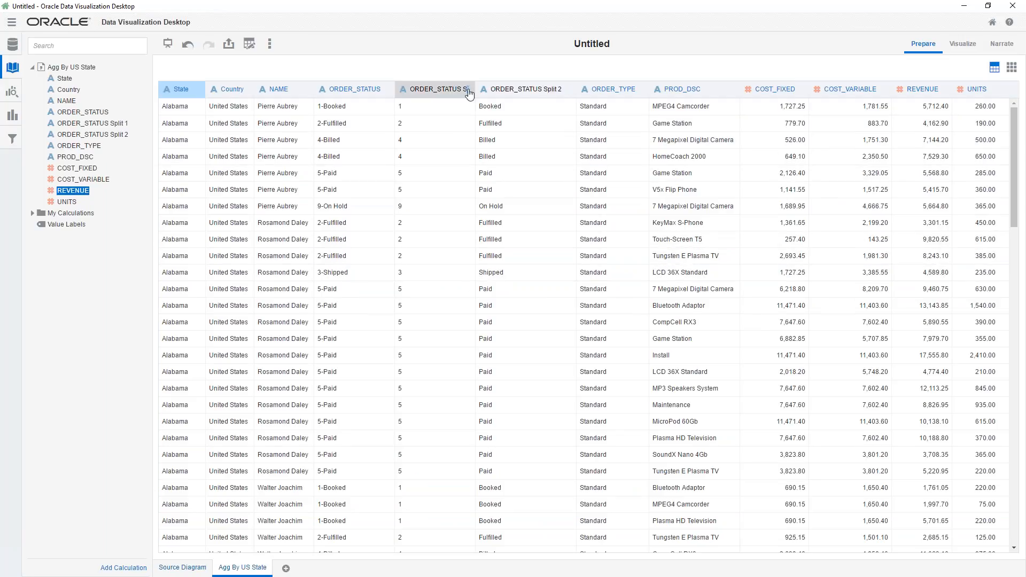
- Change the ORDER_STATUS Split 1 column to the Integer data type and treat it as a measure
right_click(468, 93)
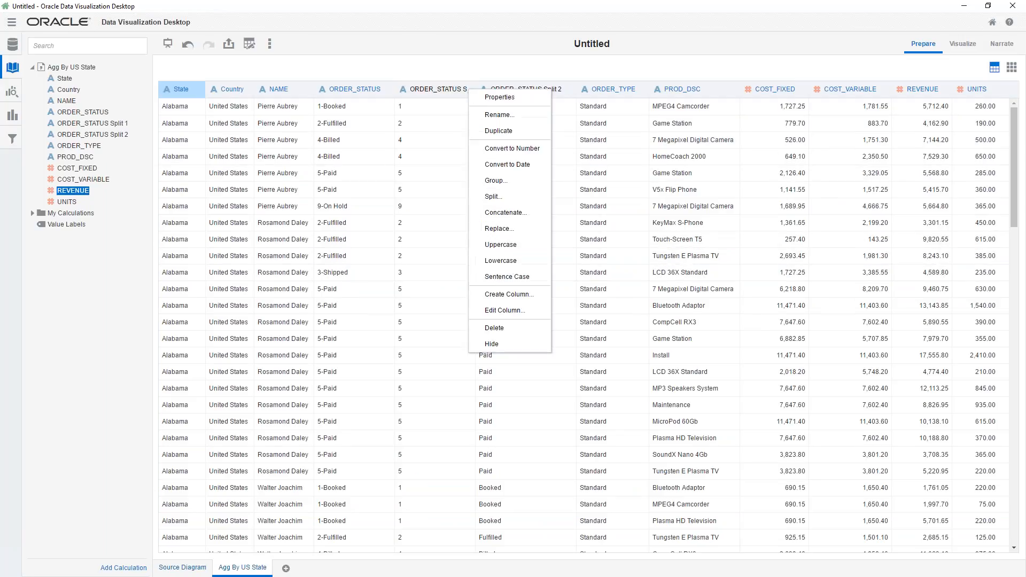
click(498, 98)
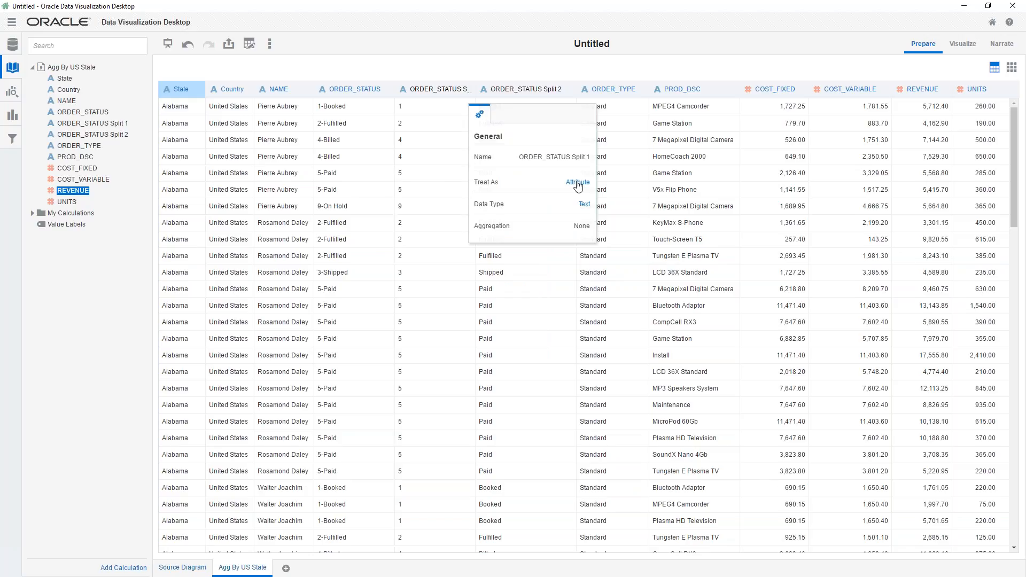
click(584, 207)
click(613, 238)
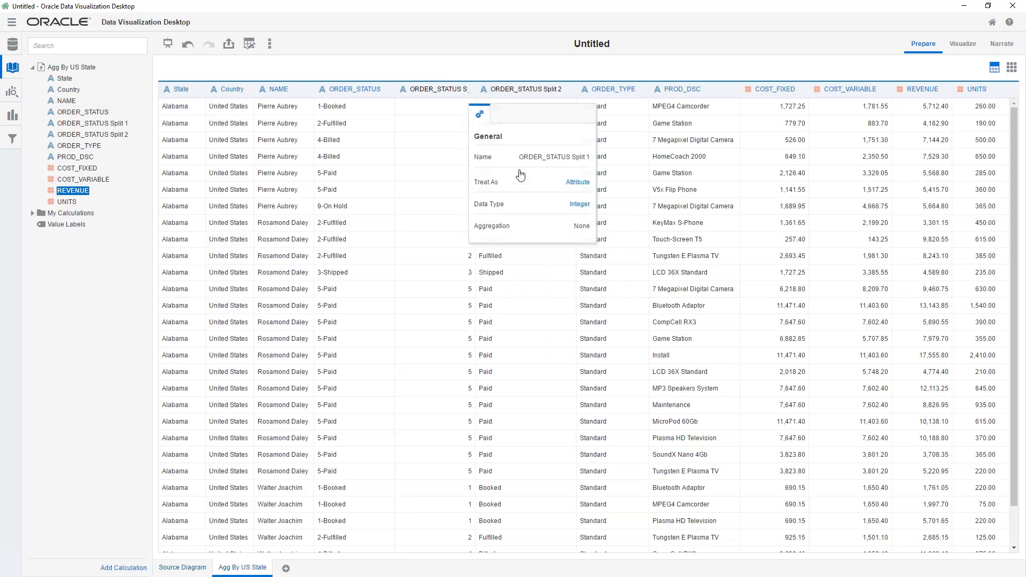
click(581, 186)
click(600, 199)
click(444, 68)
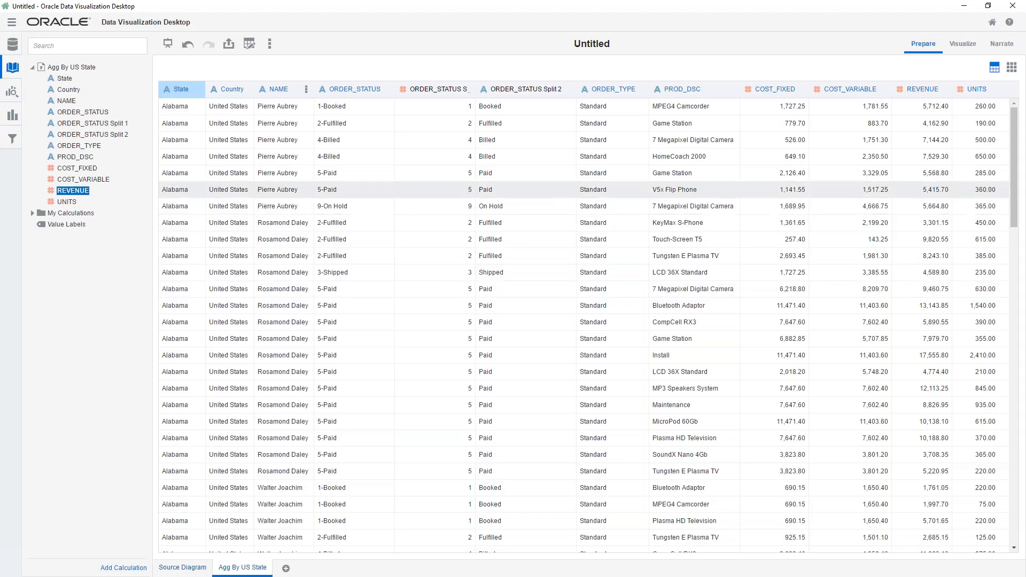
- Return to the home page and search for State, choosing the column from Agg By US State to visualize
click(12, 25)
click(37, 28)
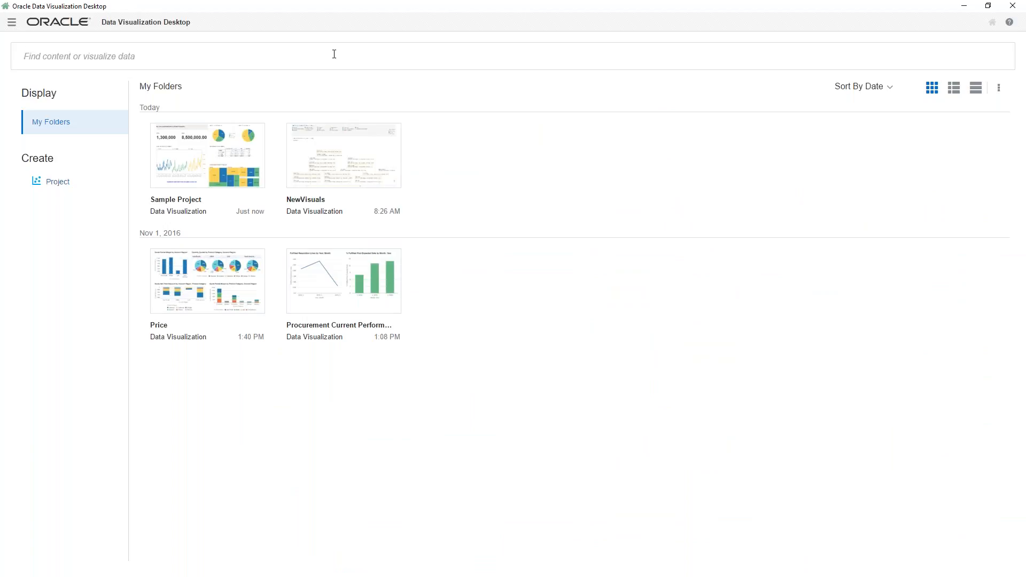
text(State)
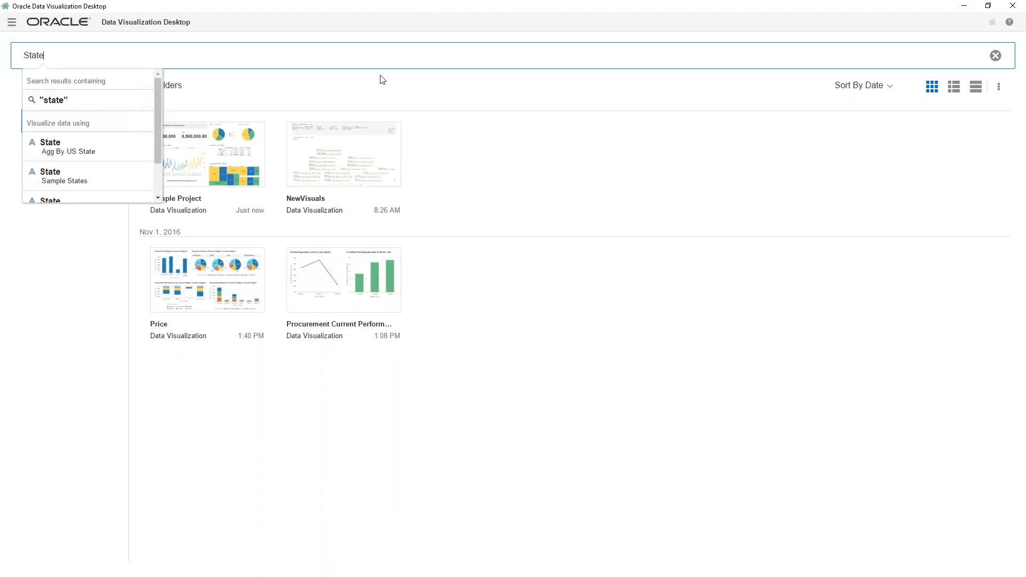
key(Down)
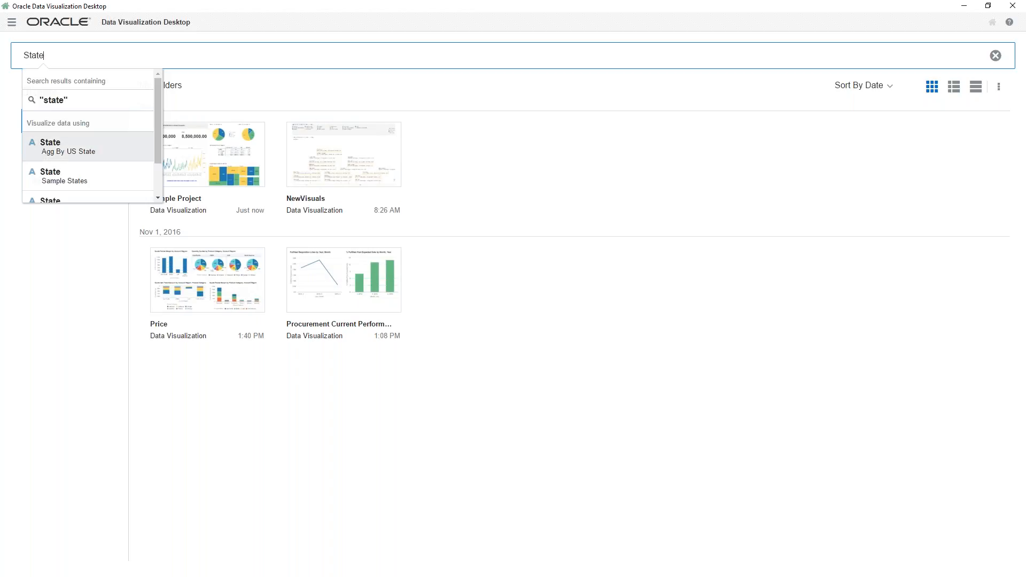
click(84, 154)
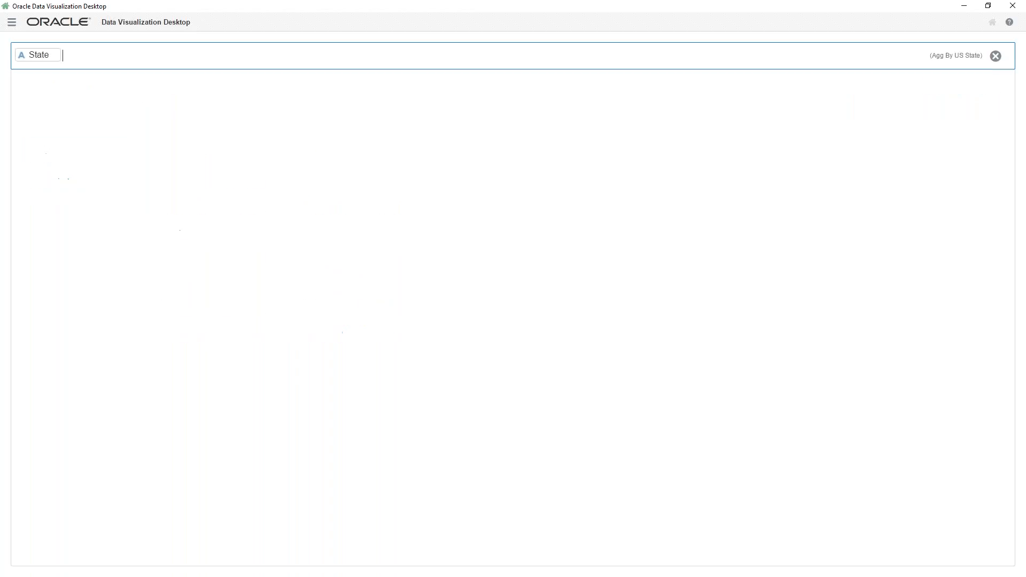
- Add REVENUE from Agg By US State to the State search visualization
text(rev)
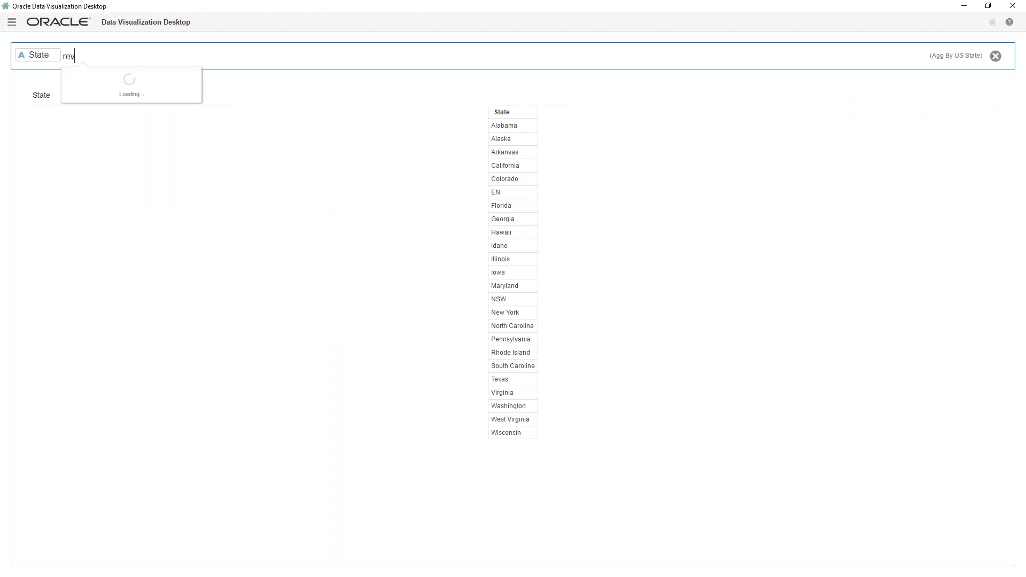
text(une)
key(BackSpace)
key(BackSpace)
key(BackSpace)
text(enue)
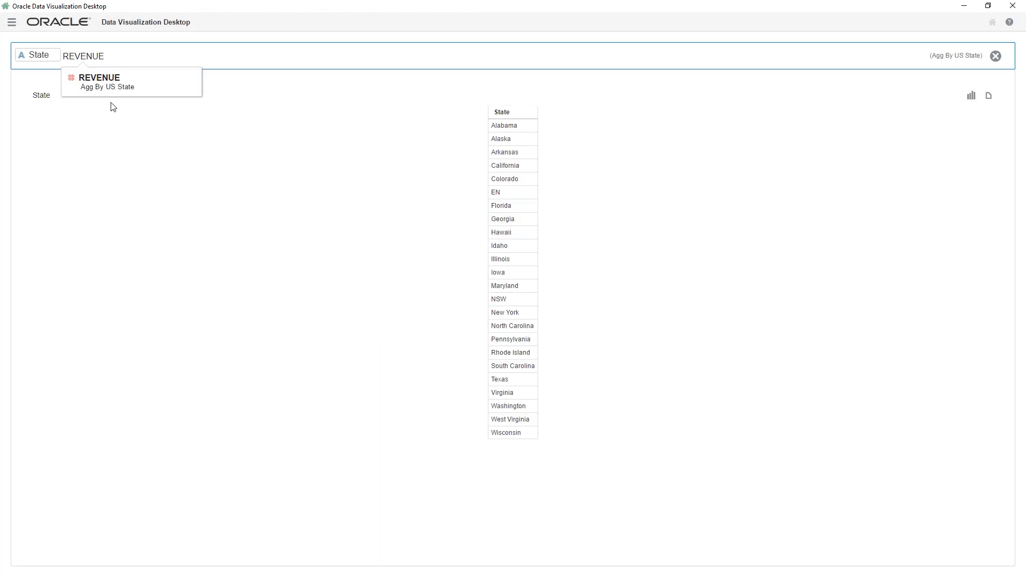
click(111, 84)
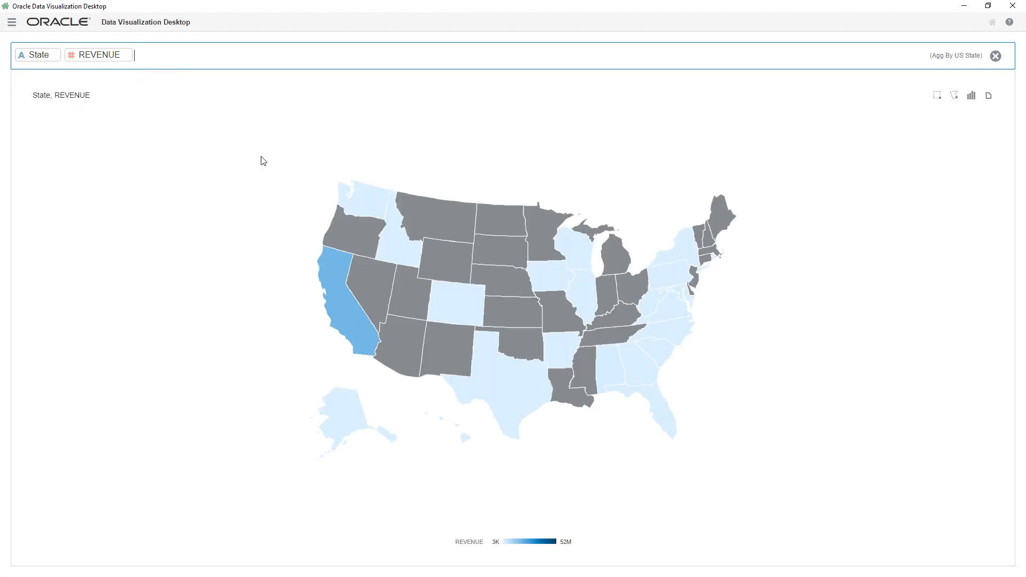
mouse_move(527, 399)
- Try to display the State and REVENUE search as a bar chart and remove the bar chart term
text(bar chart)
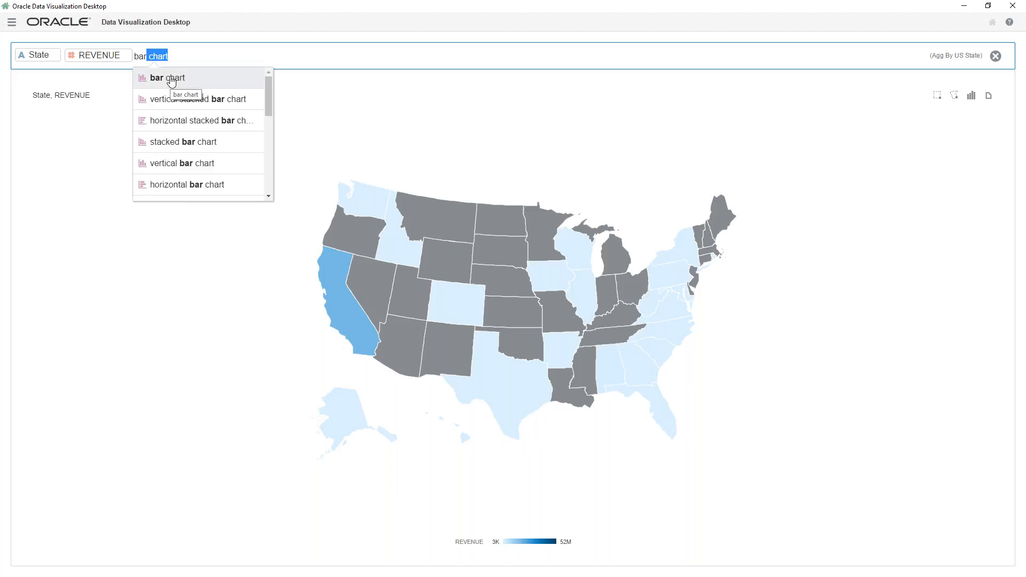
click(170, 80)
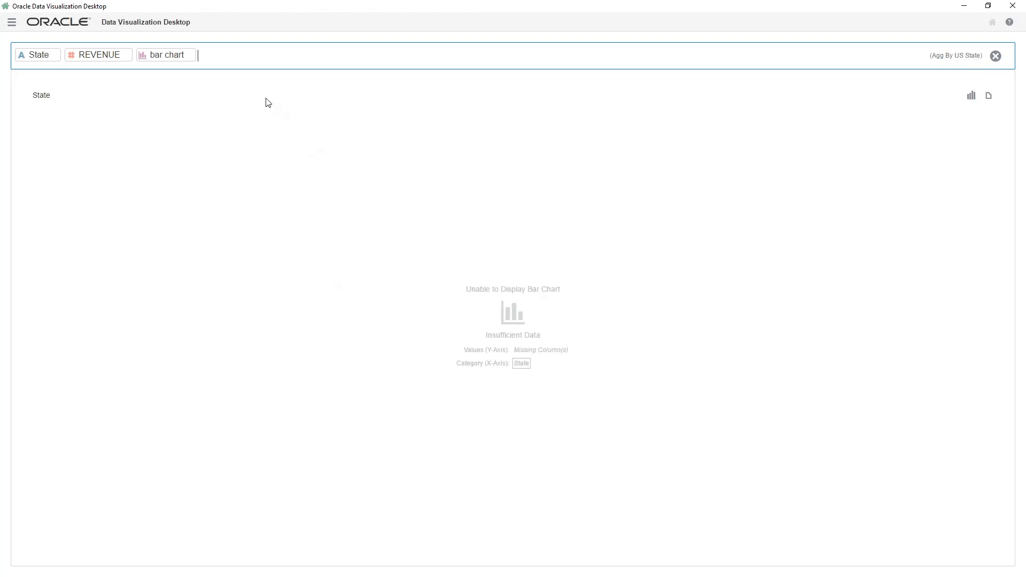
mouse_move(180, 55)
click(189, 55)
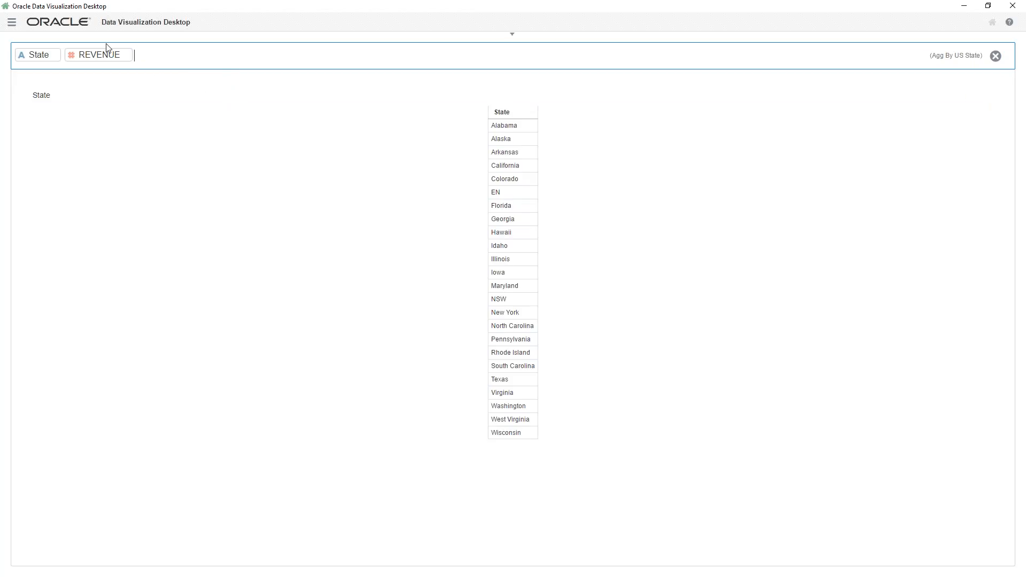
- Remove and re-add the REVENUE term in the search, and clear the whole search
click(124, 56)
text(revu)
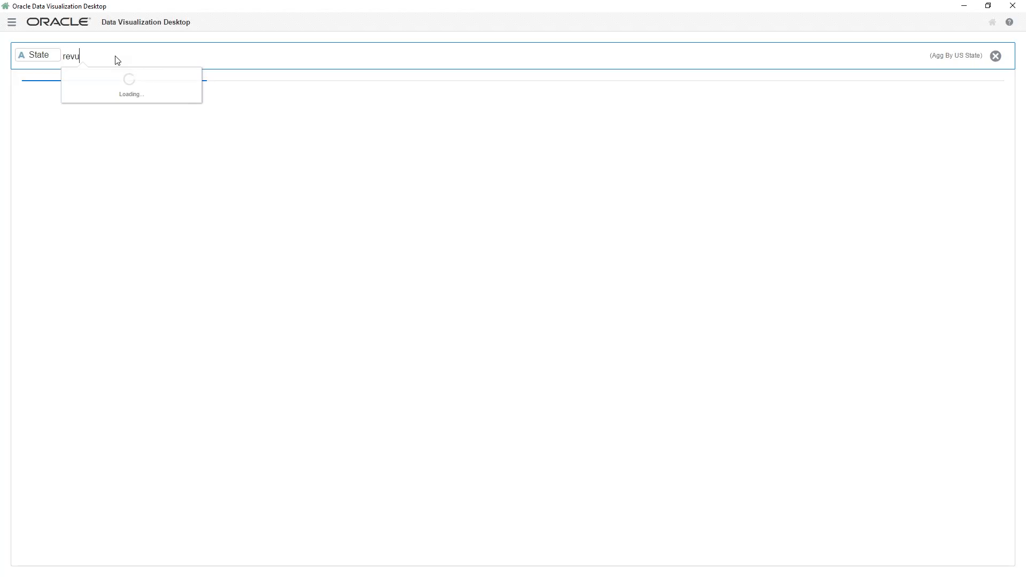
key(BackSpace)
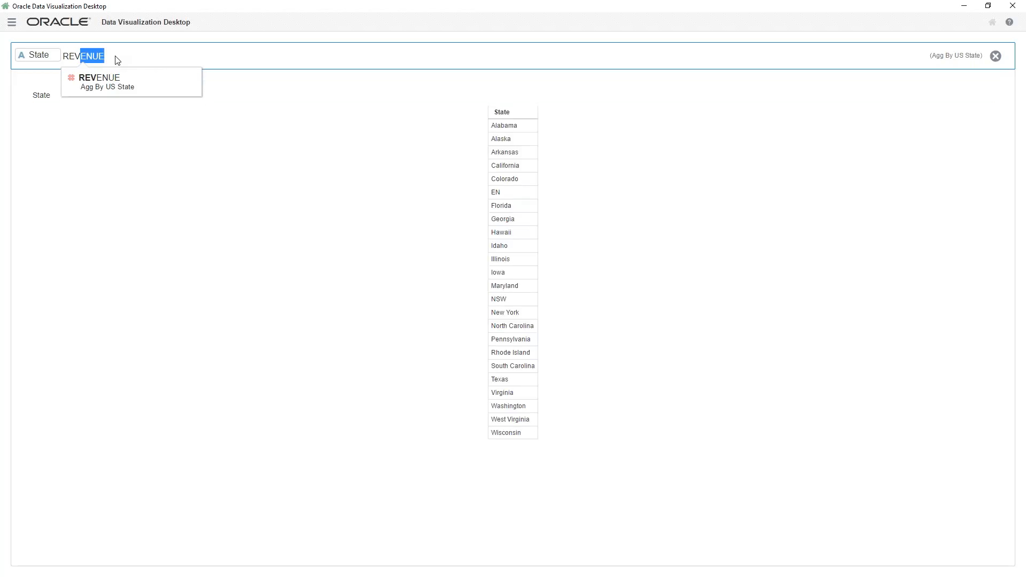
click(168, 90)
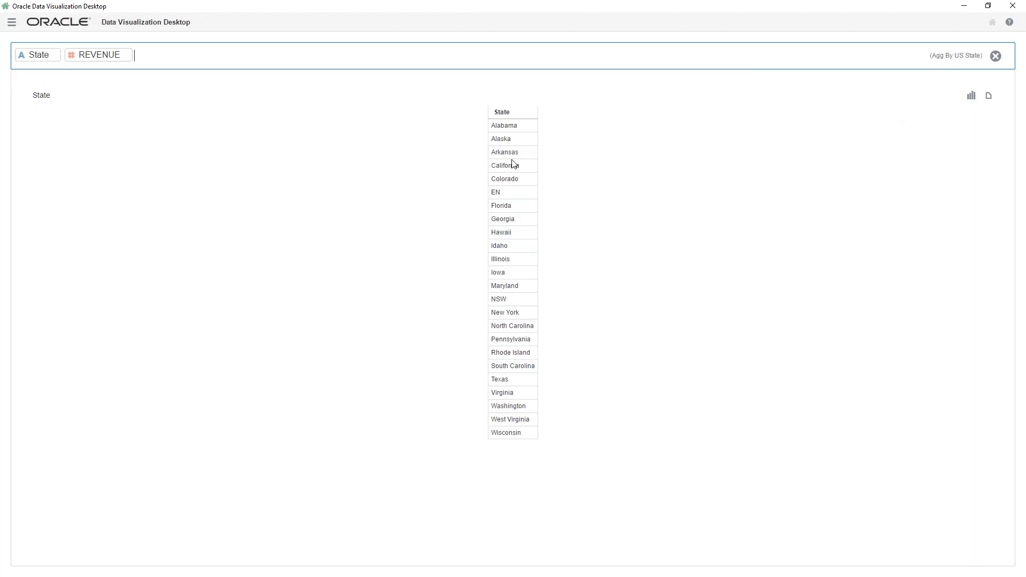
click(995, 57)
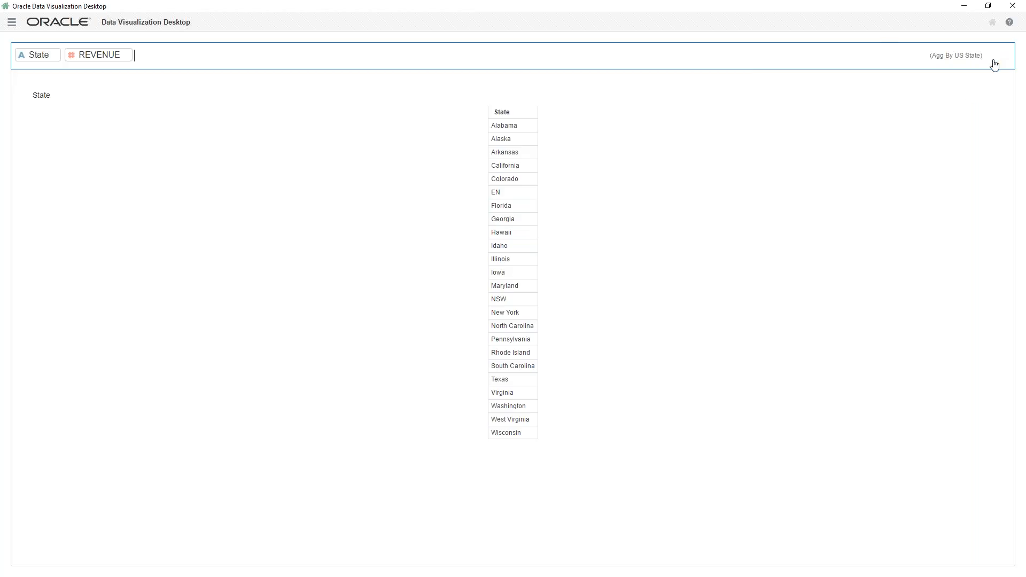
- Build a new search visualization from the State and REVENUE columns of Agg By US State
click(270, 56)
text(state revenue)
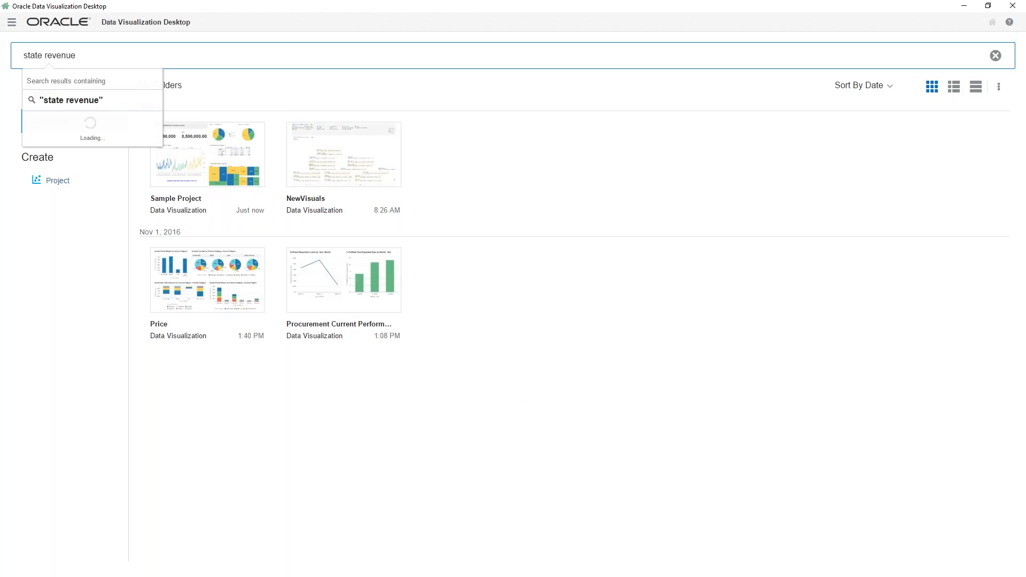
click(82, 146)
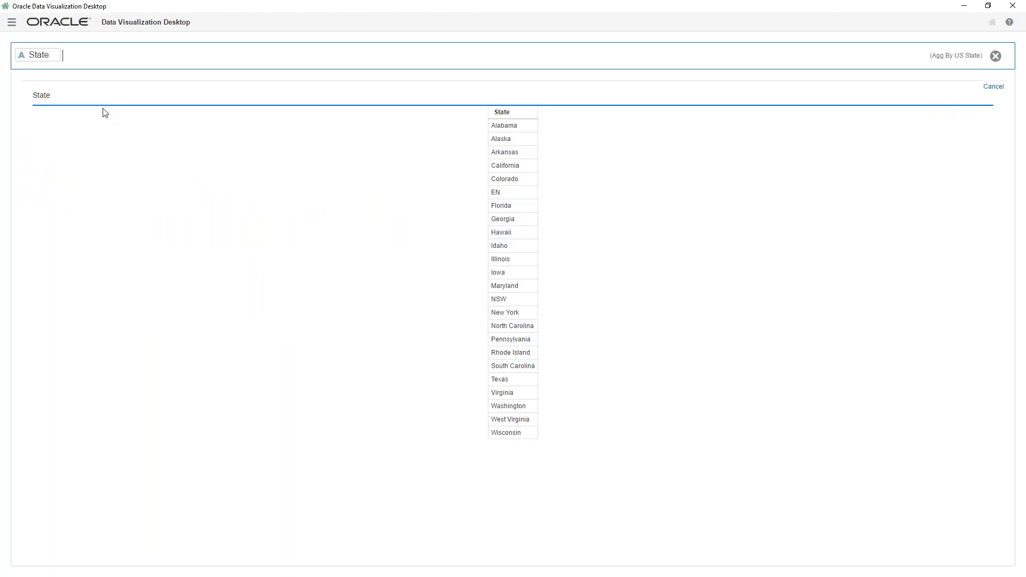
text(Revenue)
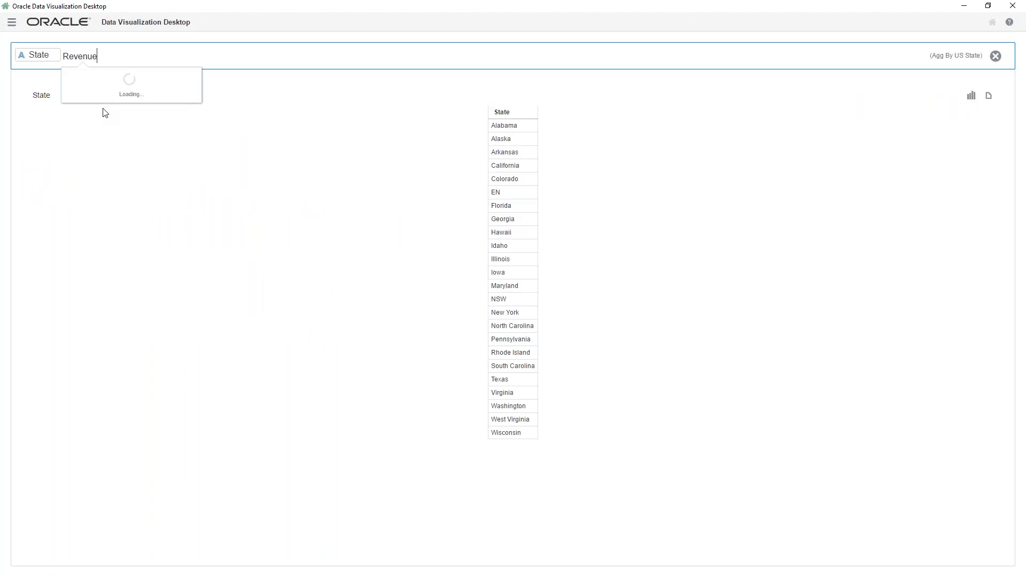
click(105, 92)
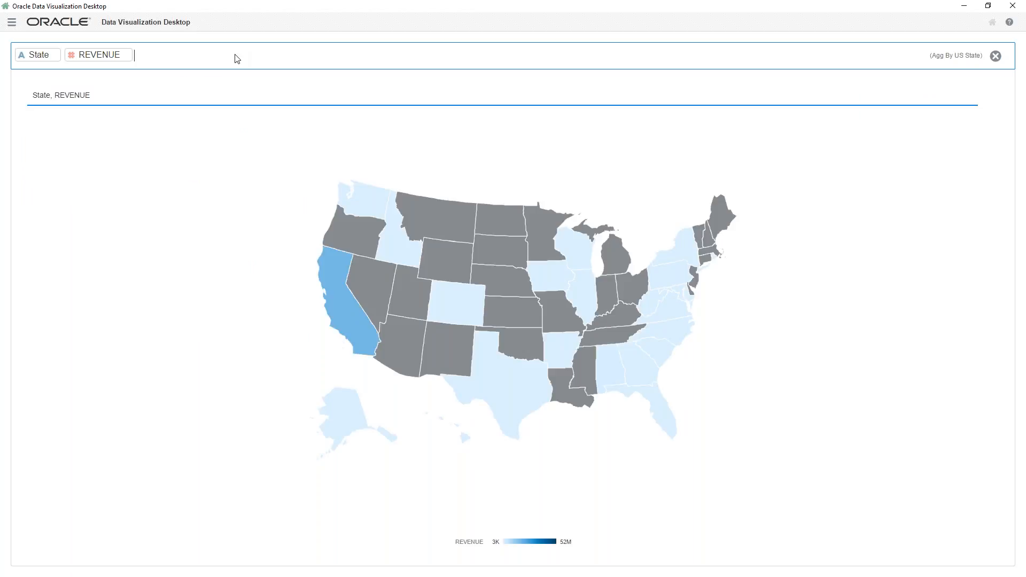
- Display the State and REVENUE search as a bar chart and limit it to the United States
text(bar chart)
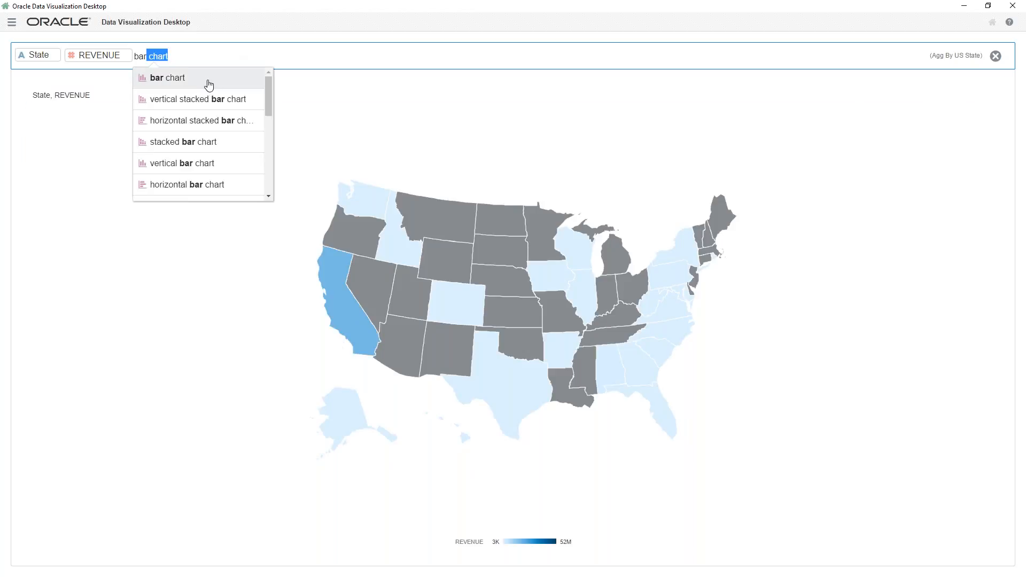
click(208, 85)
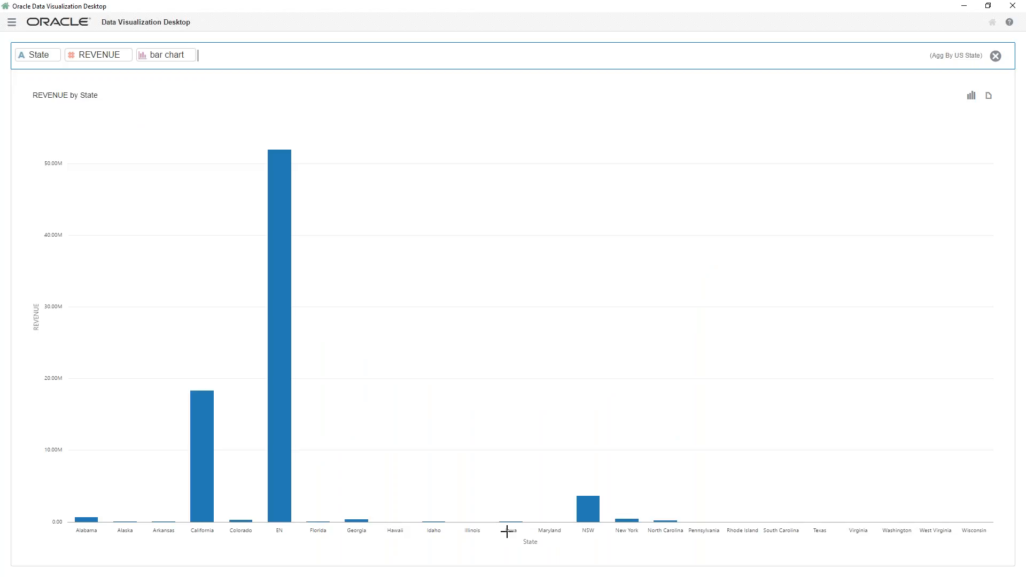
mouse_move(197, 464)
text(united)
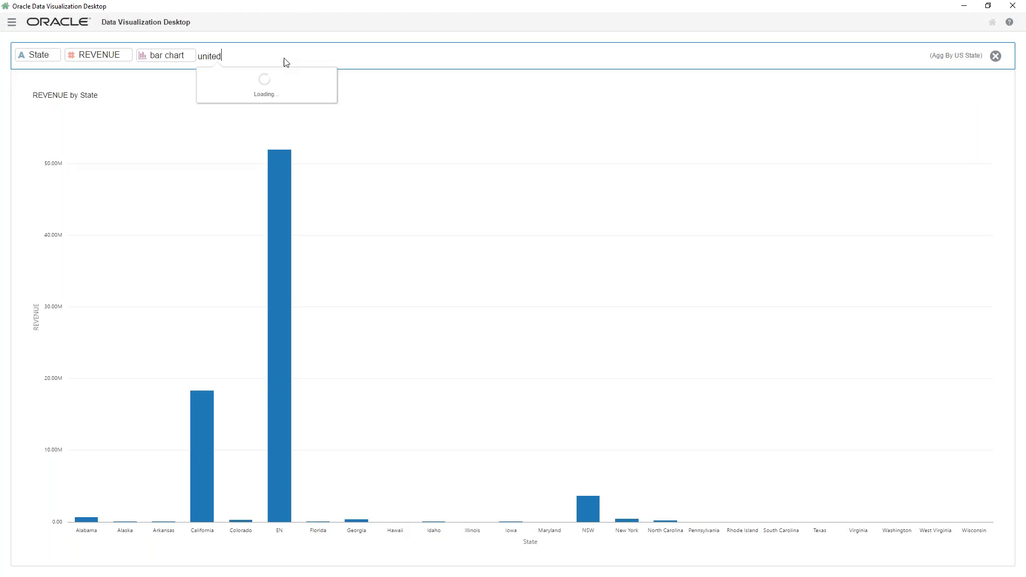
text( states)
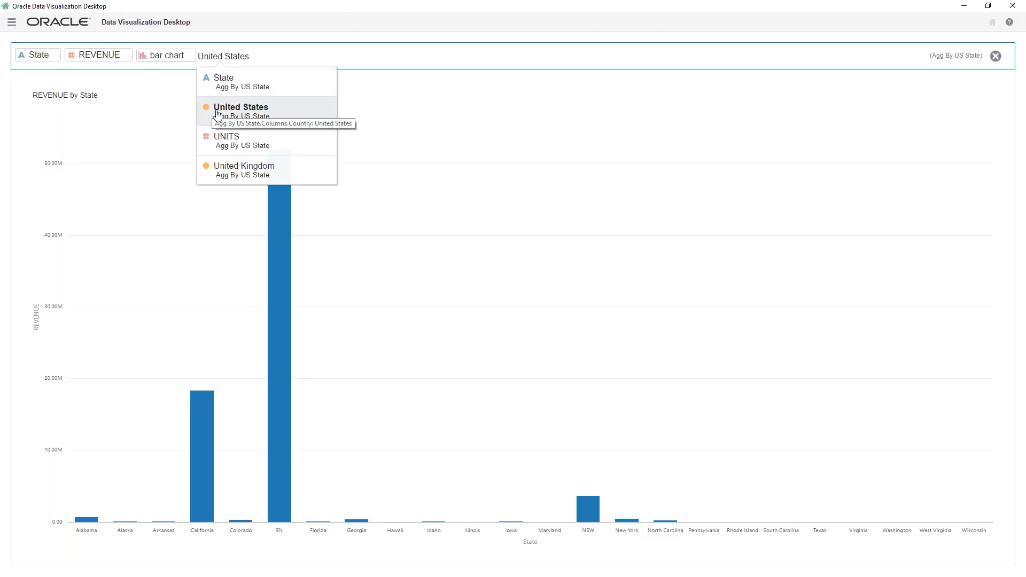
click(217, 110)
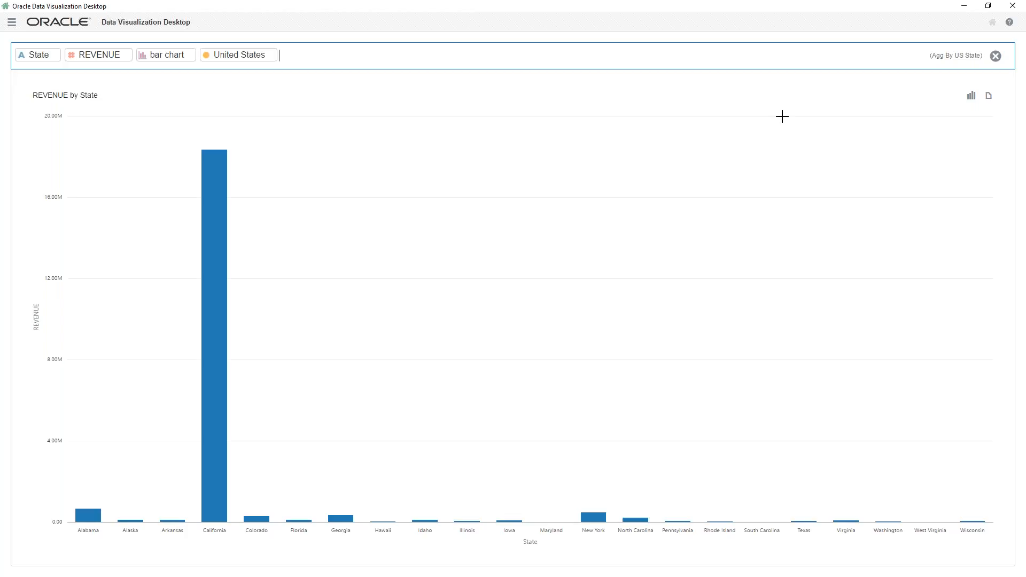
- Clear the search and open the Product Profitability canvas of Sample Project
click(996, 59)
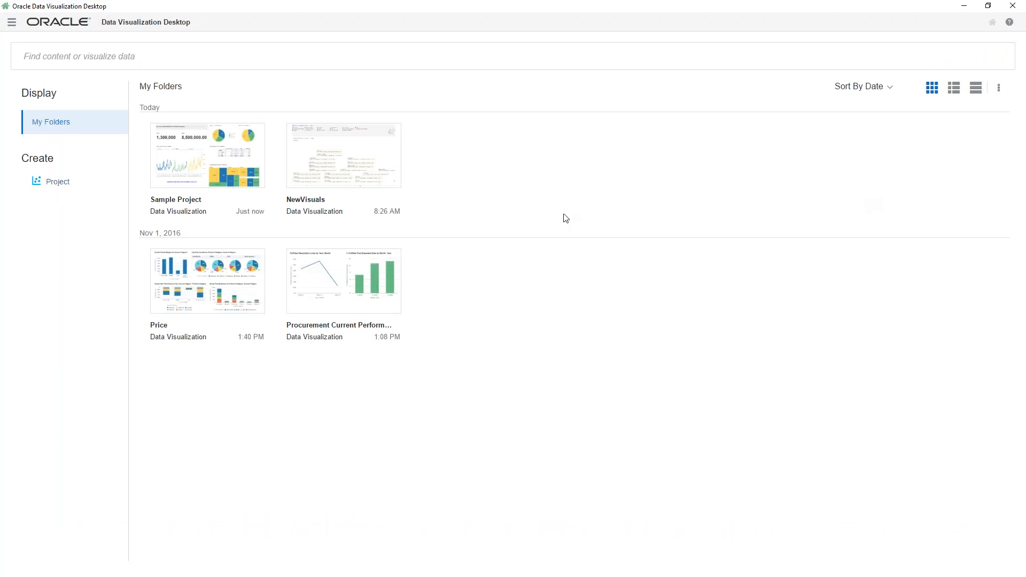
click(201, 173)
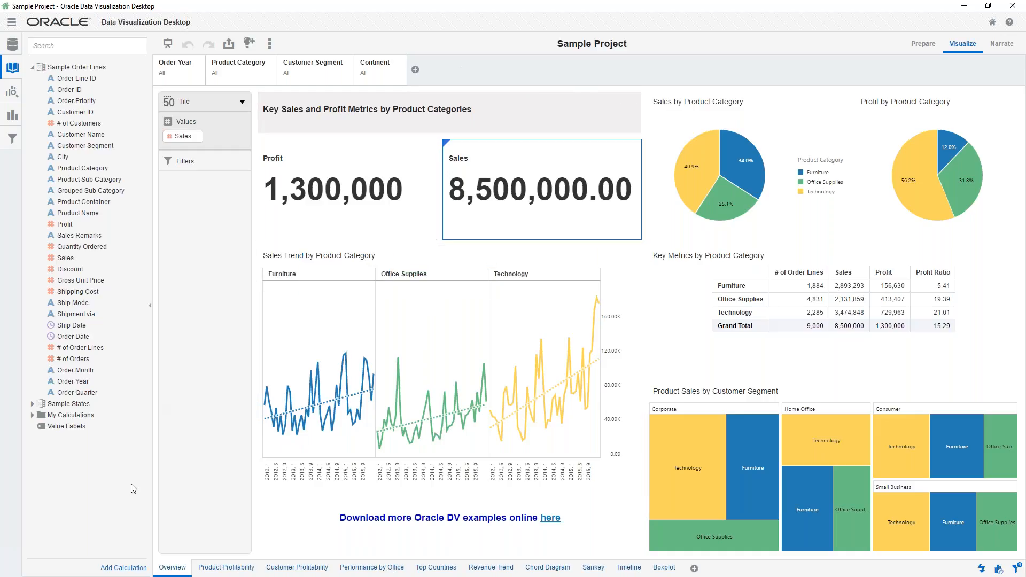
click(217, 569)
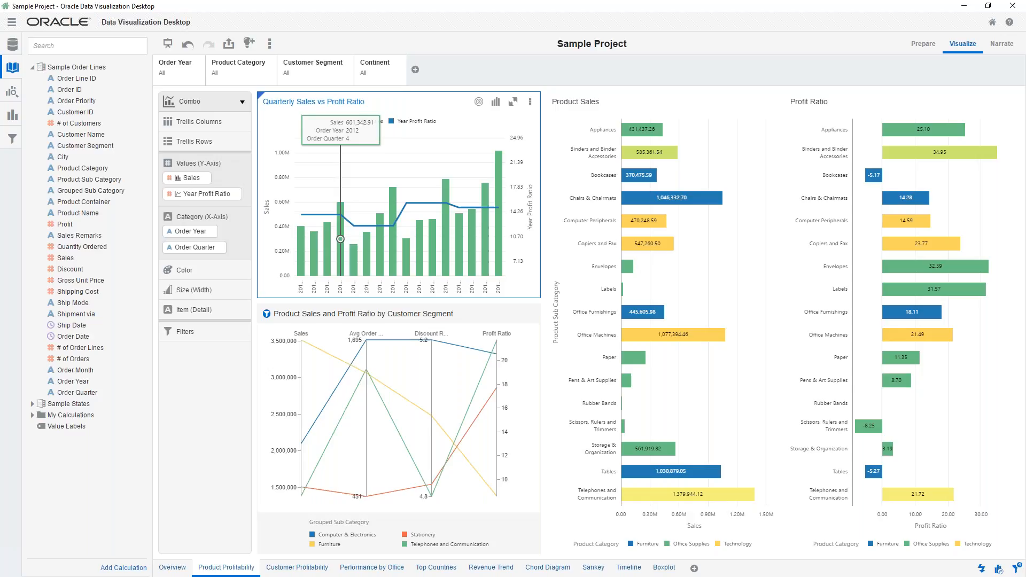
- Filter the Product Profitability canvas to Order Year 2013 and undo that filter
click(195, 77)
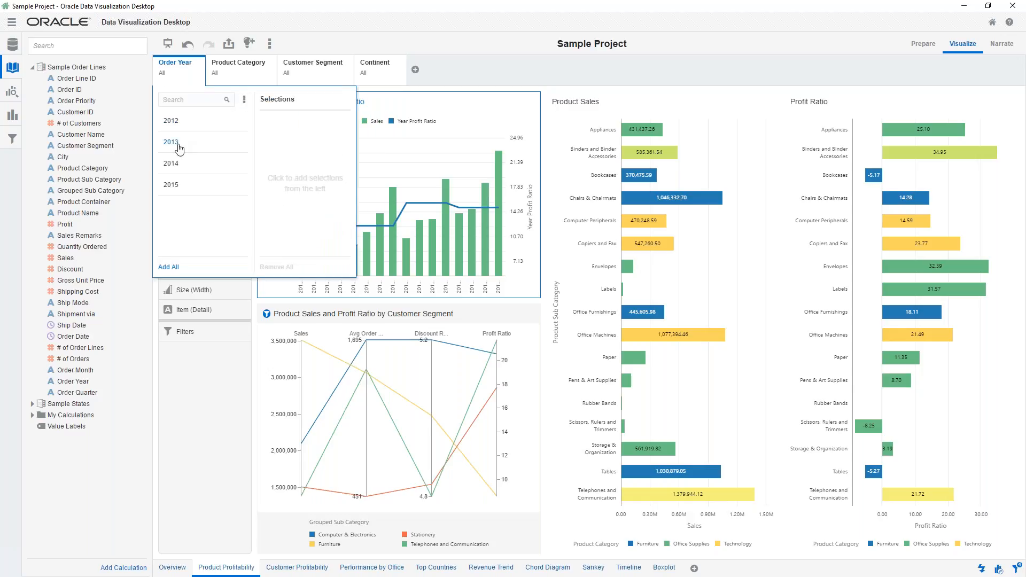
click(171, 142)
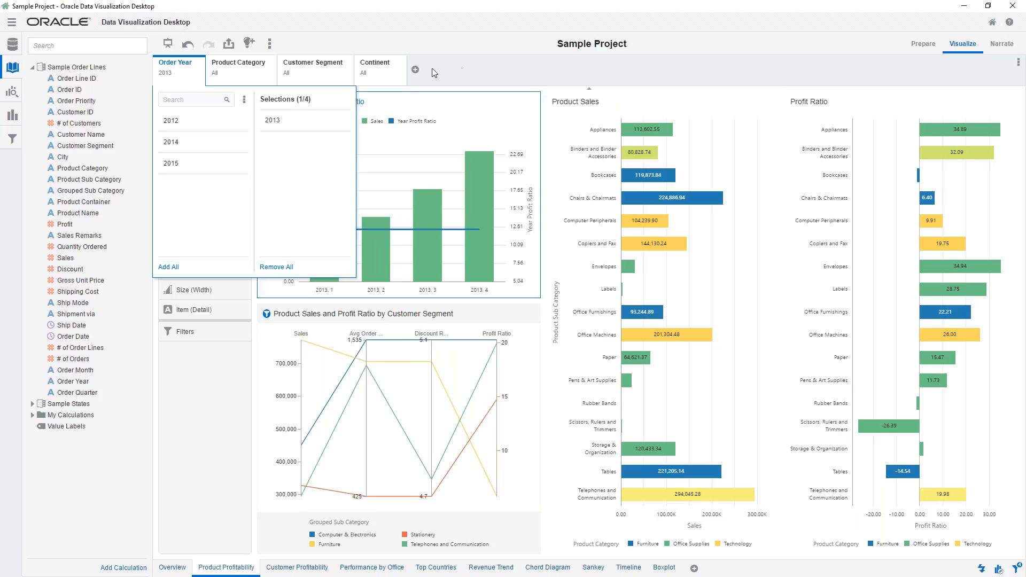
click(188, 48)
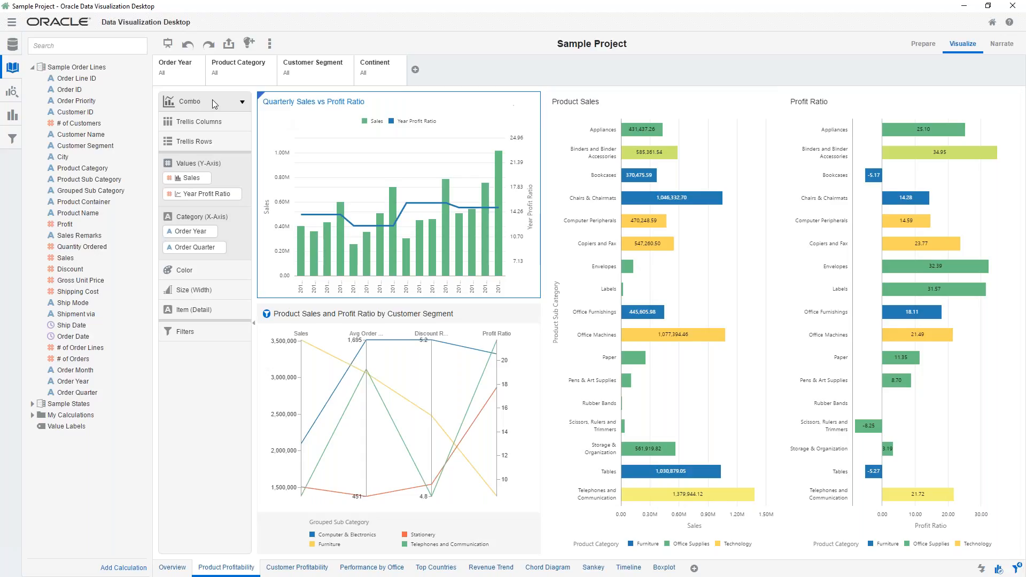
- Filter the Product Profitability canvas to Order Year 2014, Product Category Furniture and Customer Segment Consumer
click(183, 81)
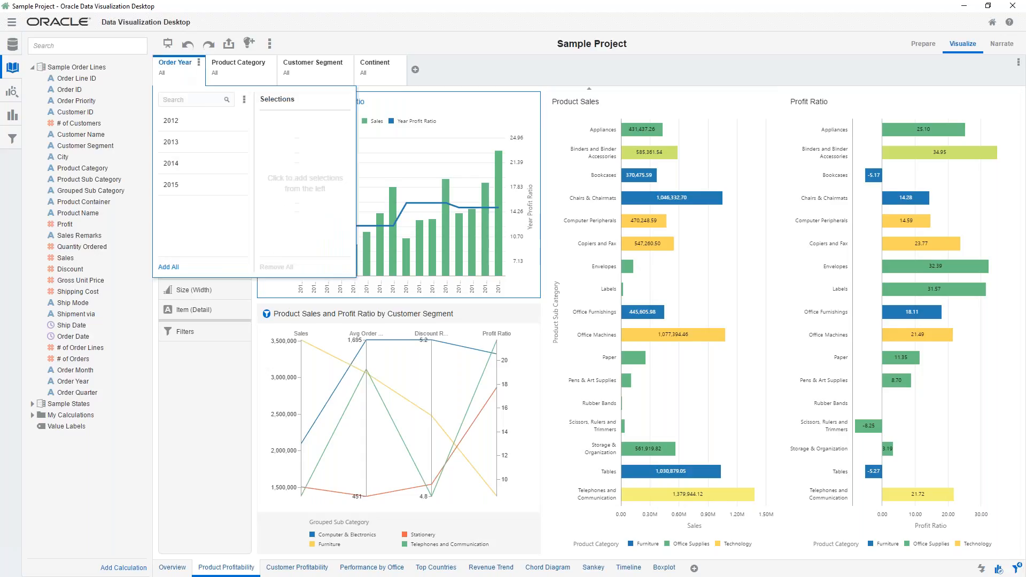
click(171, 164)
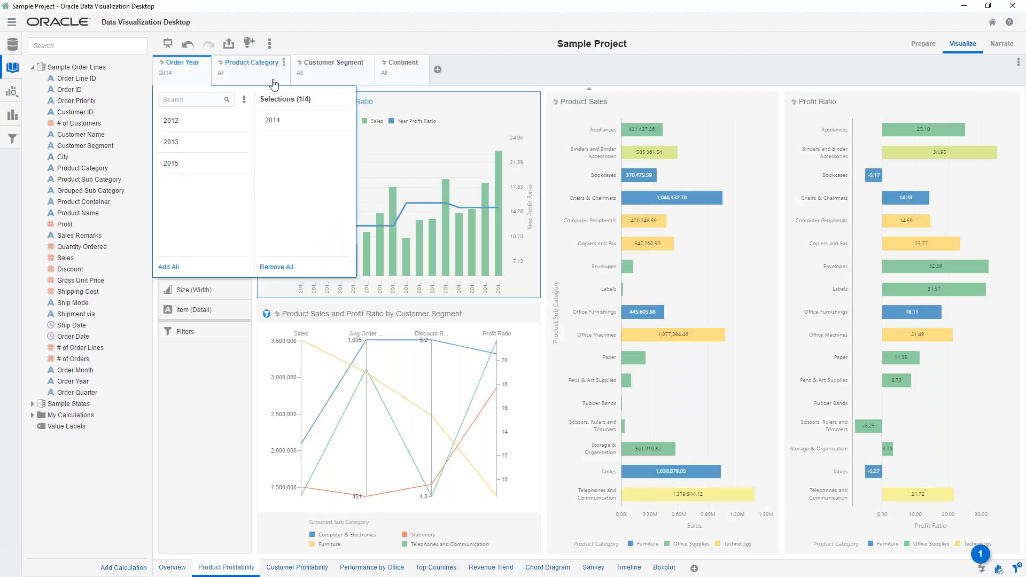
click(246, 63)
click(246, 127)
click(352, 83)
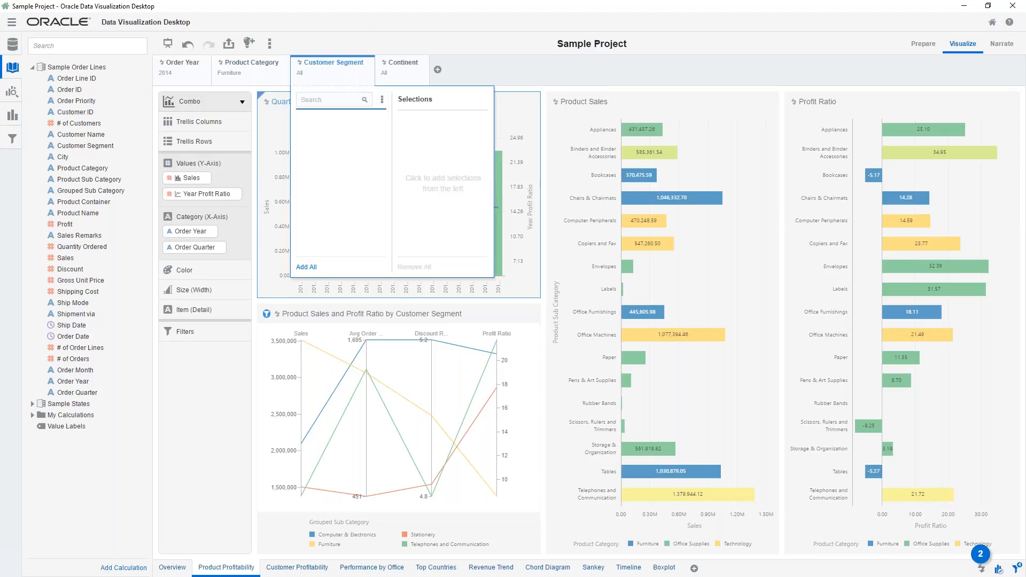
click(318, 123)
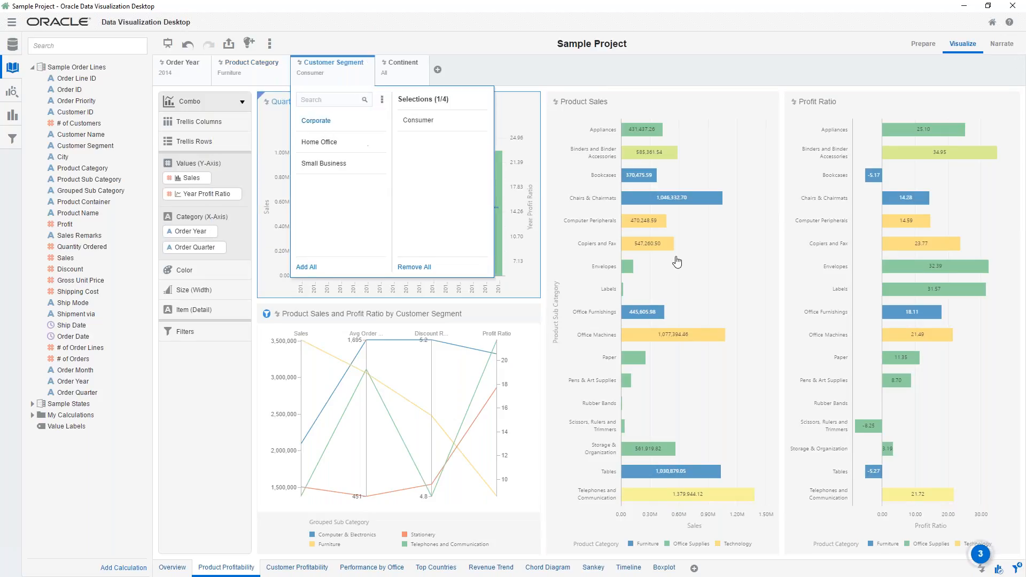
click(602, 68)
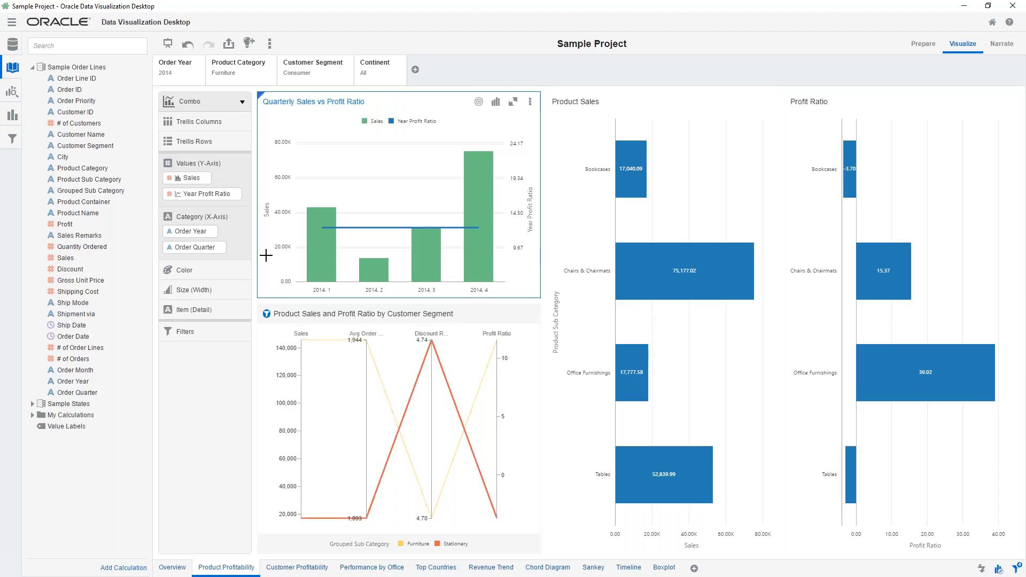
- Undo the Customer Segment, Product Category and Order Year filter selections on the Product Profitability canvas
click(187, 46)
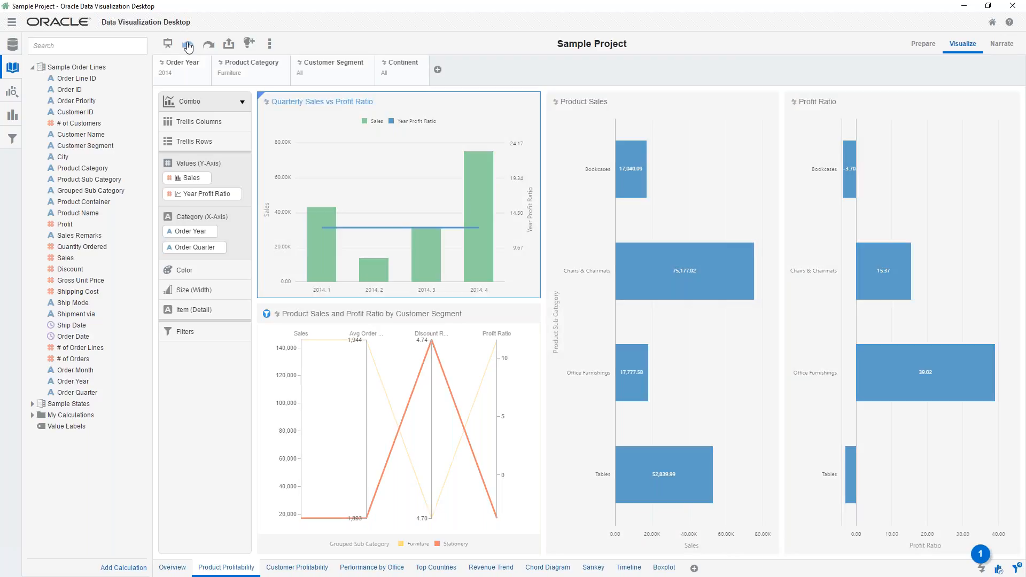
click(187, 46)
click(188, 46)
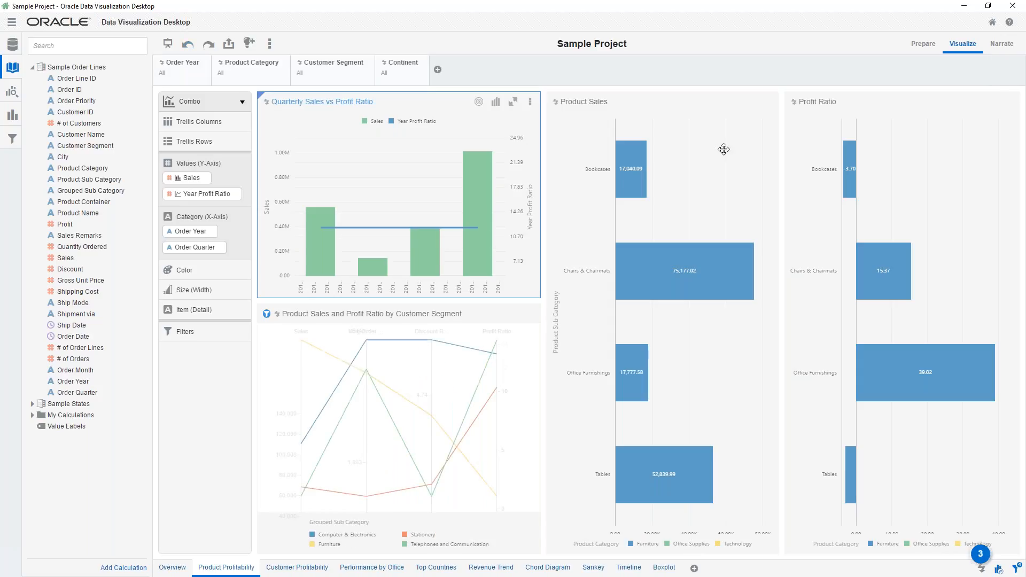
- Turn on automatic applying of data changes and open the project's Overview canvas
click(982, 570)
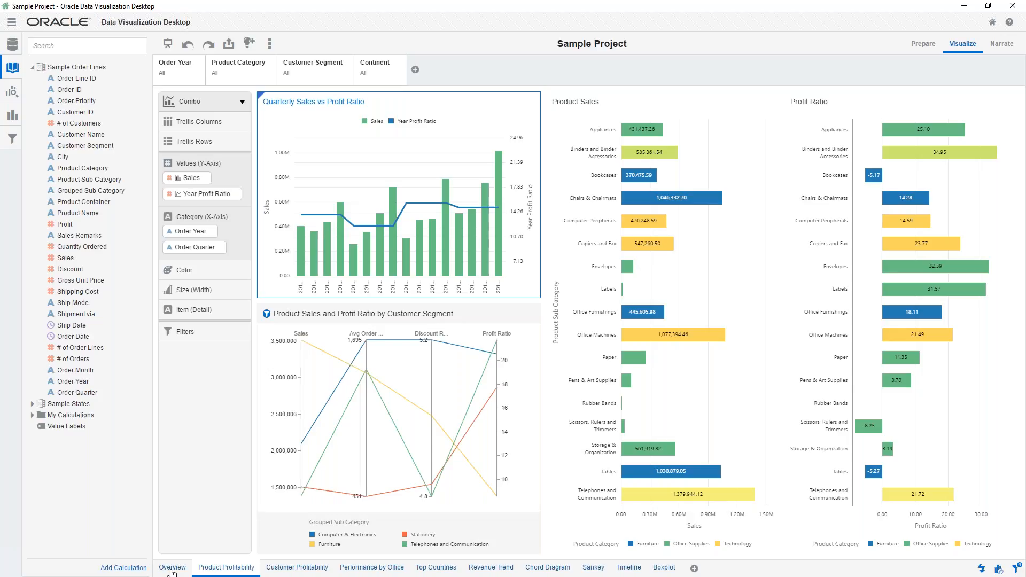
click(172, 572)
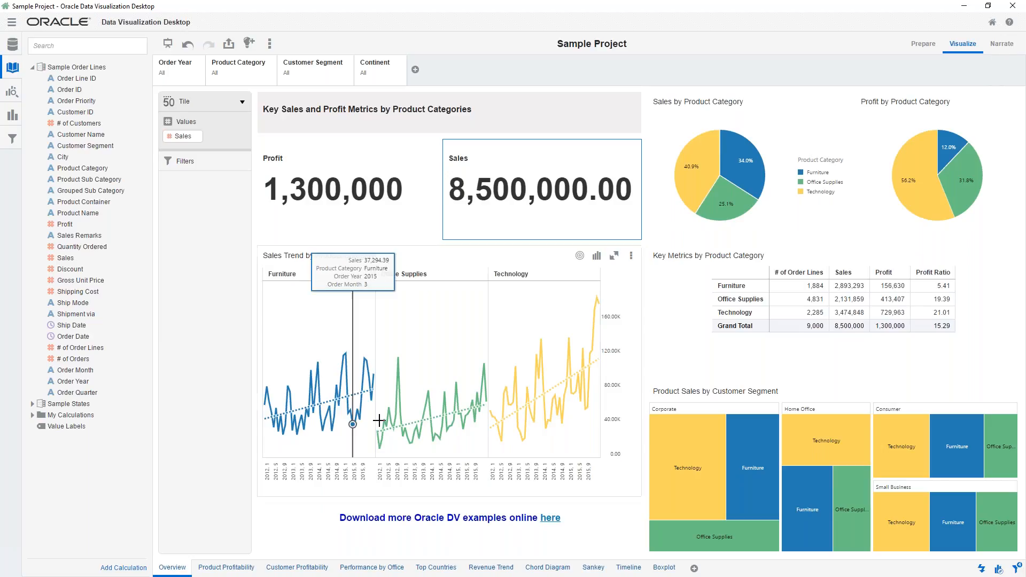
mouse_move(687, 473)
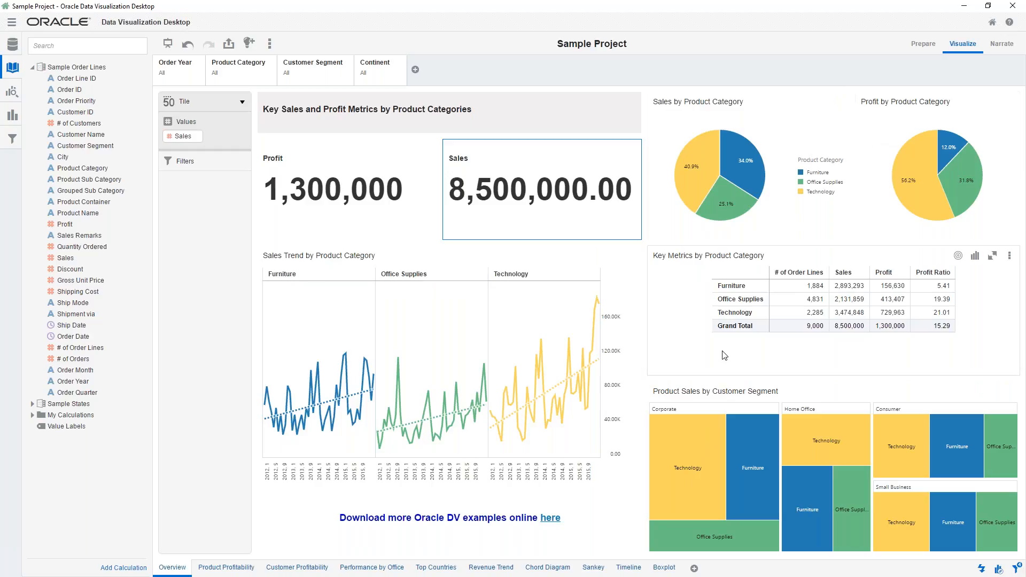
mouse_move(833, 470)
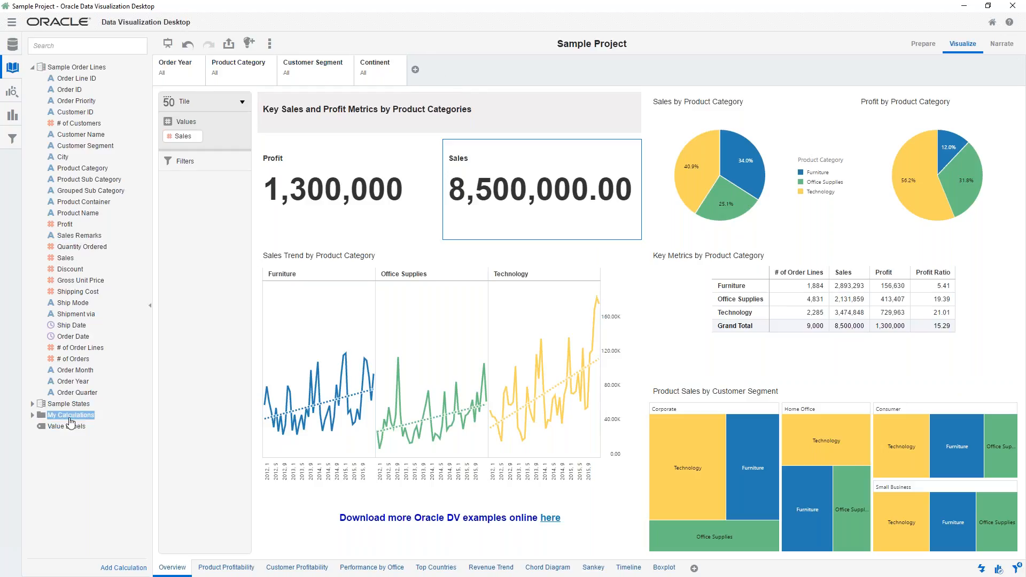
- Add a Product Category filter set to Furniture to only the Sales by Product Category pie chart
mouse_move(712, 112)
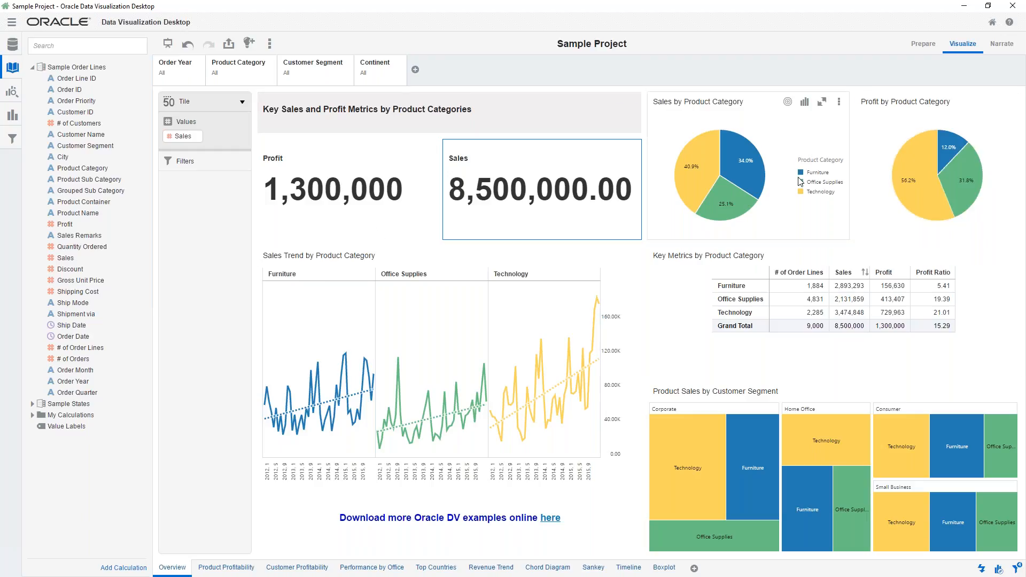
click(794, 137)
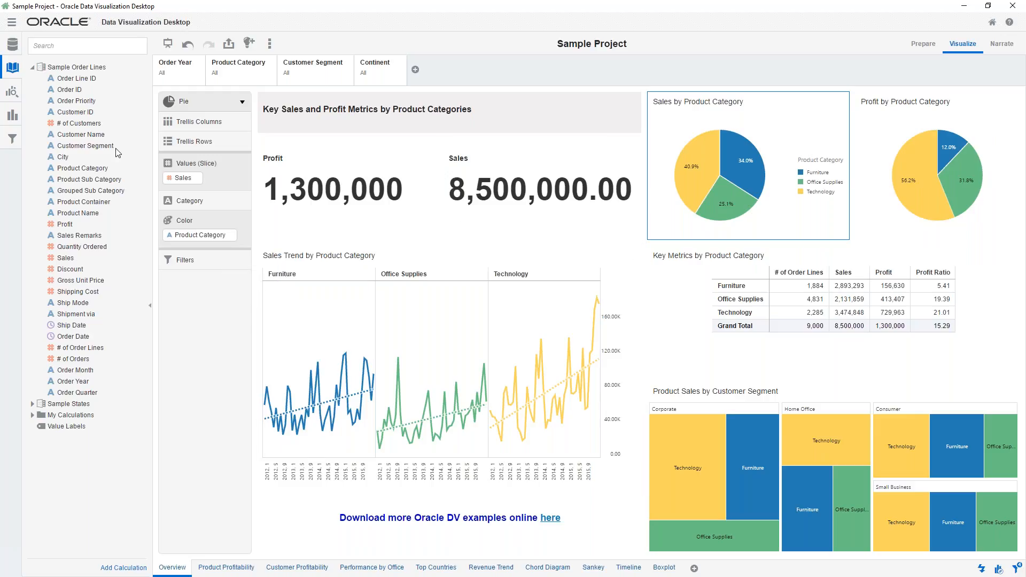
click(94, 204)
click(92, 170)
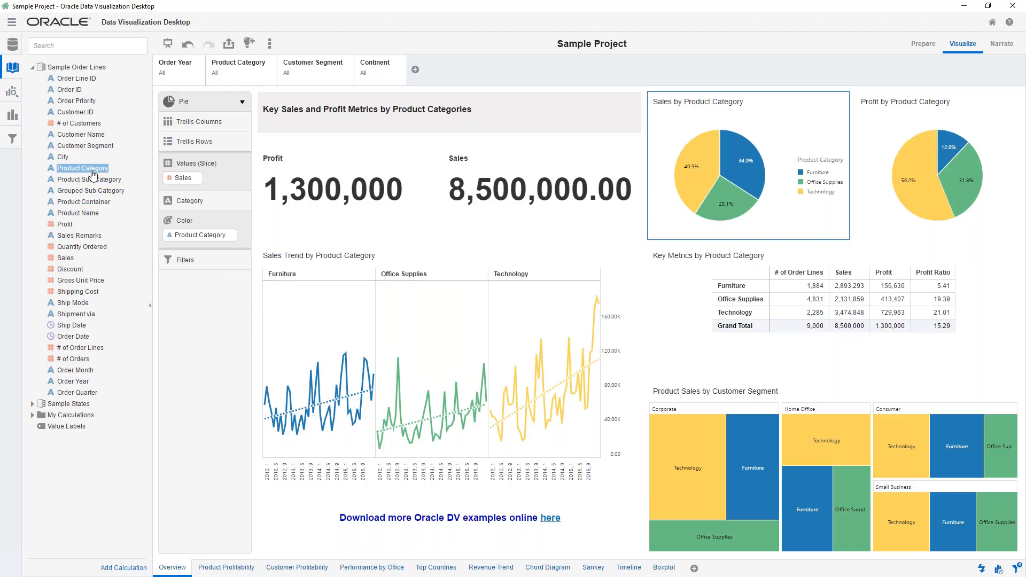
drag(92, 173, 196, 271)
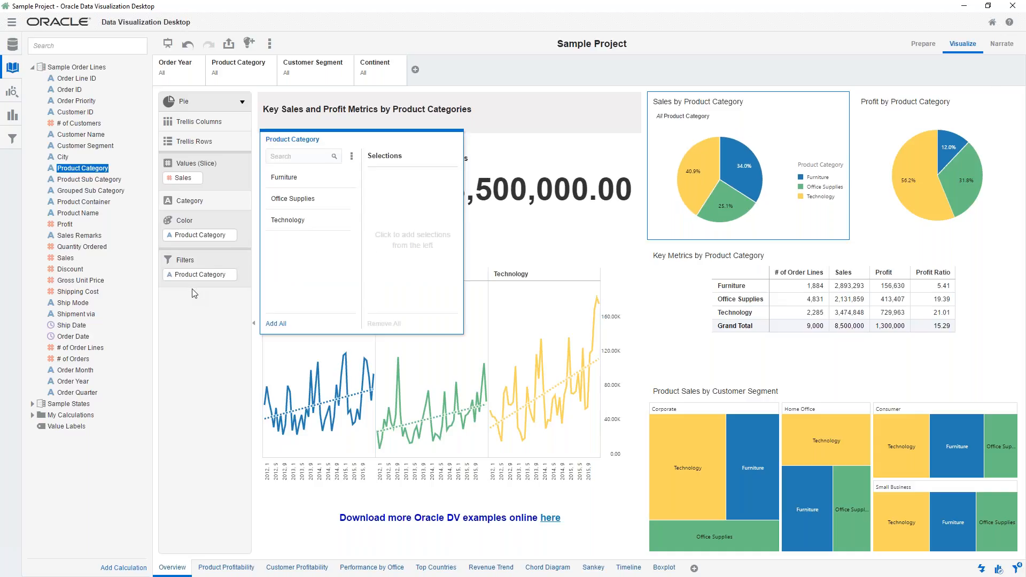
click(290, 180)
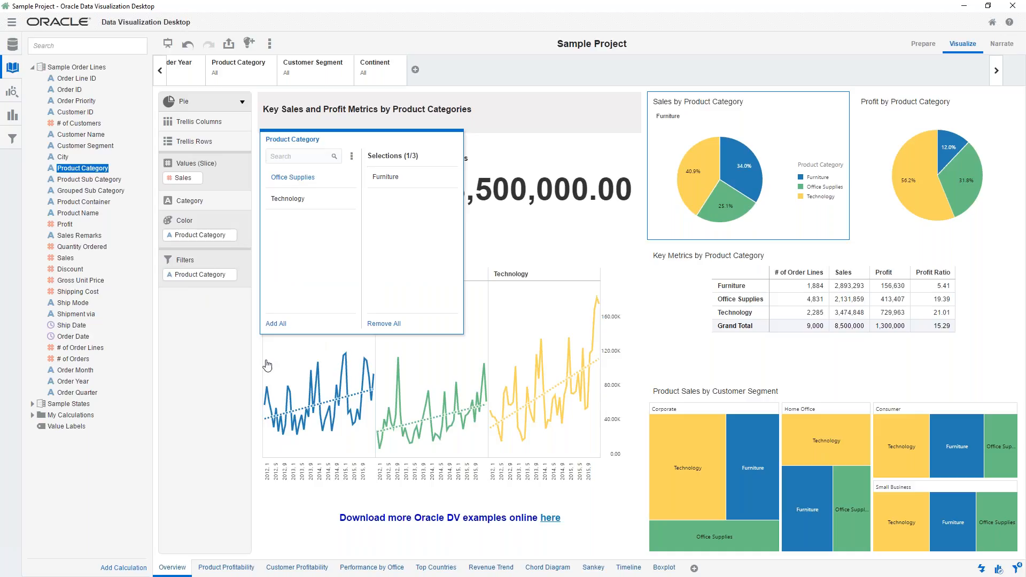
click(214, 369)
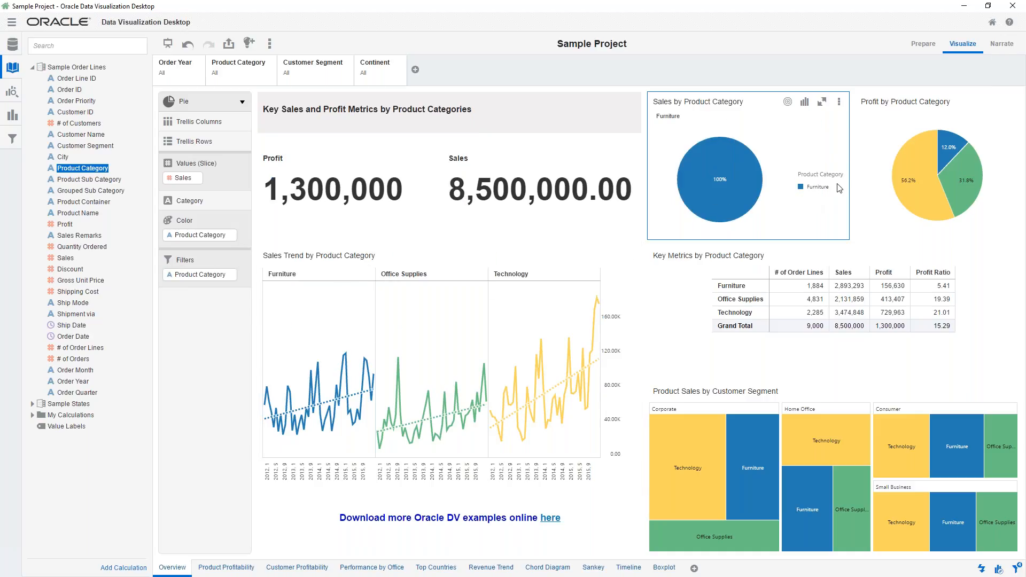
- Remove the Product Category filter from the Sales by Product Category pie chart
mouse_move(933, 156)
mouse_move(533, 405)
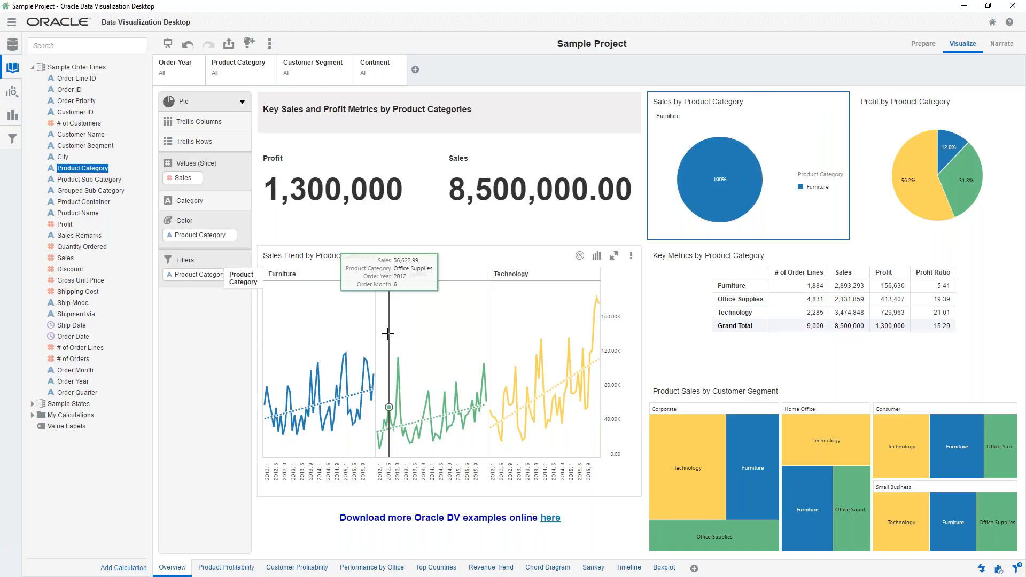
click(226, 274)
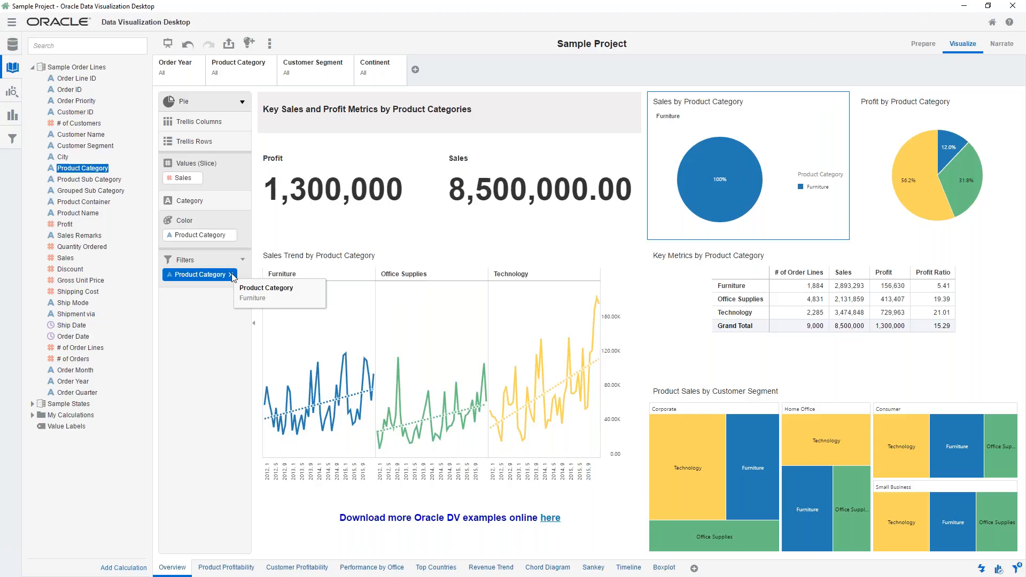
click(232, 276)
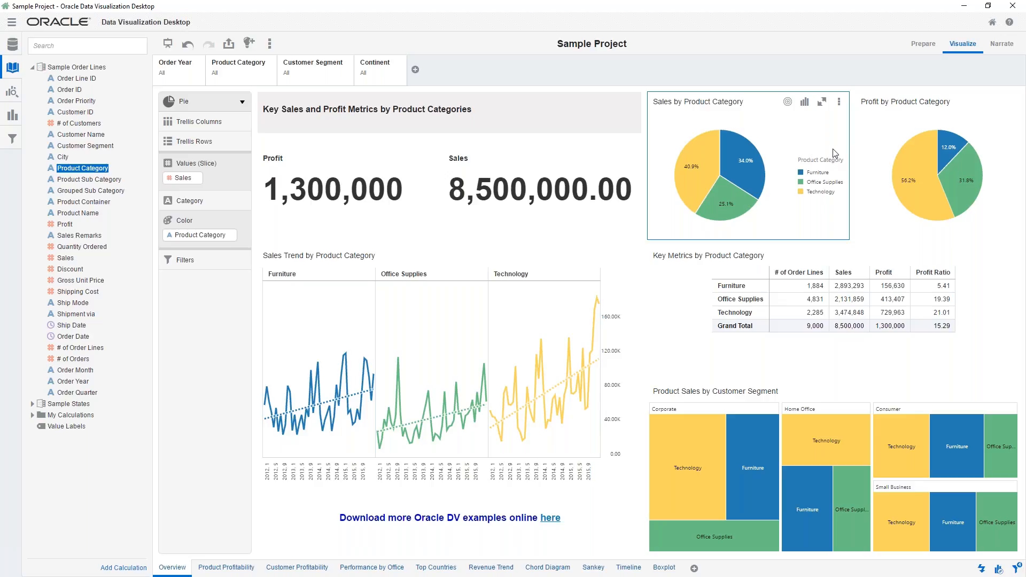
- Use the Sales by Product Category pie as a filter and select its Furniture slice to filter the canvas
click(840, 105)
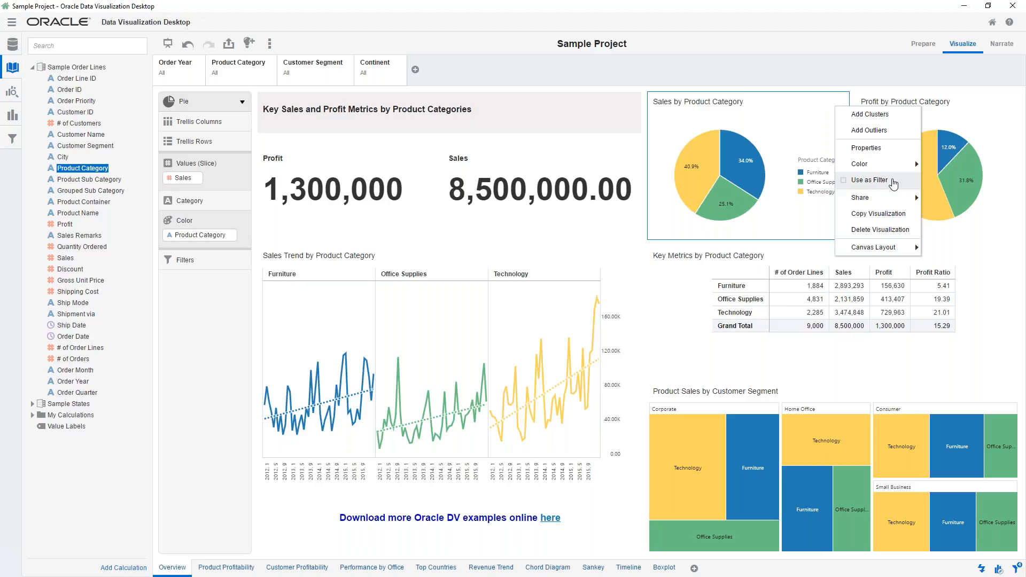
click(846, 183)
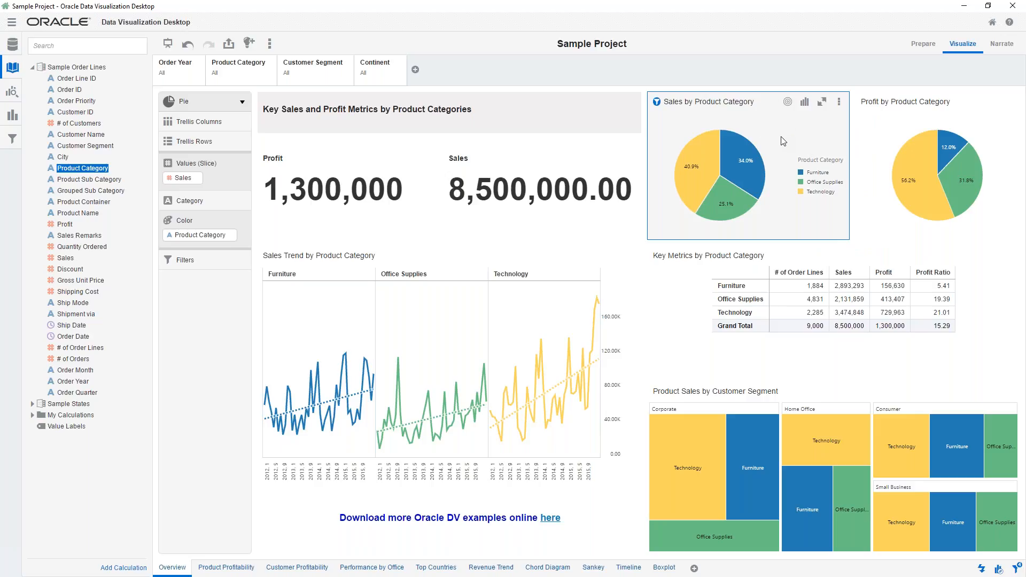
click(747, 169)
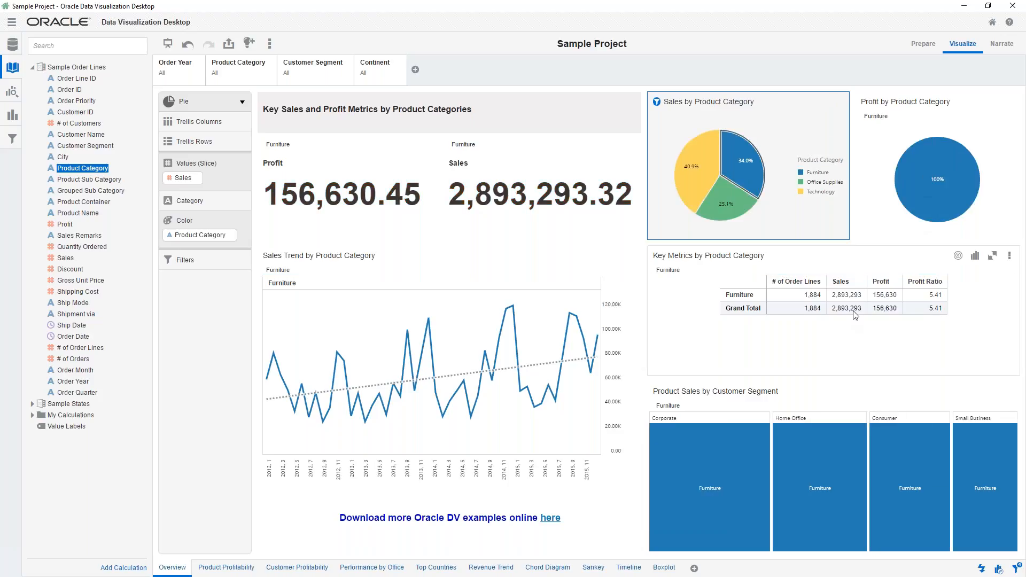
- Stop using the Sales by Product Category pie chart as a filter for the canvas
mouse_move(717, 147)
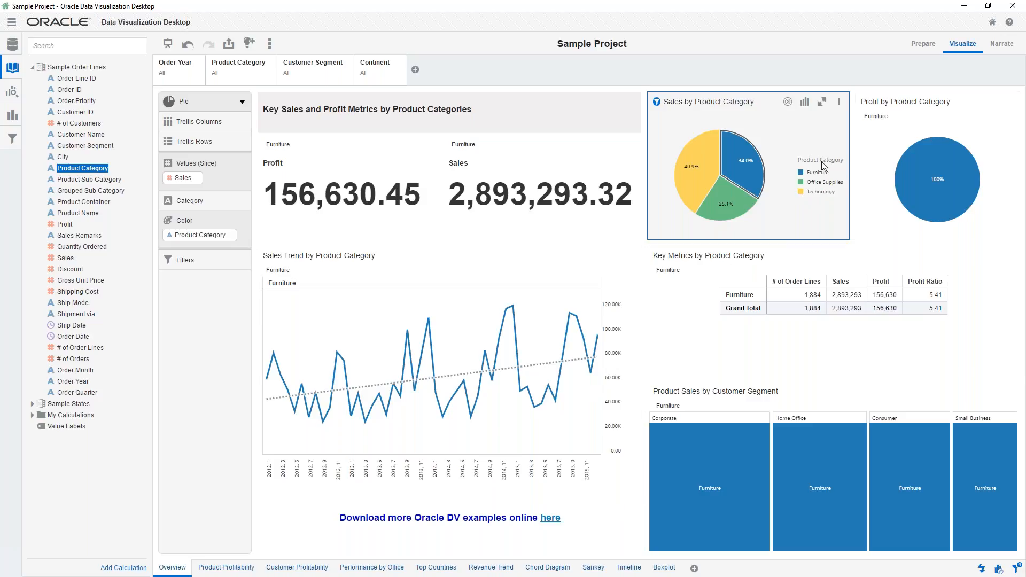
click(839, 102)
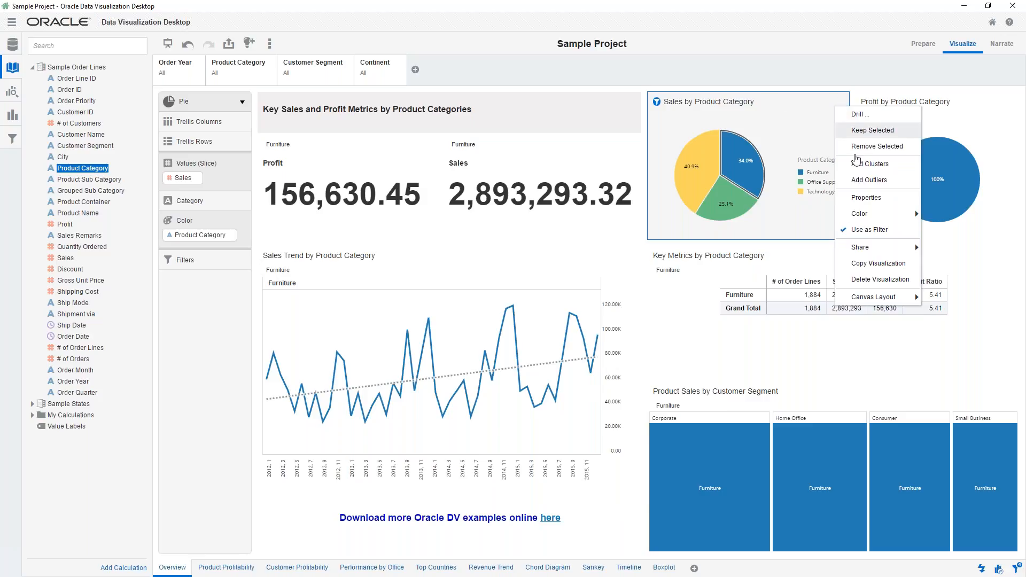
click(860, 234)
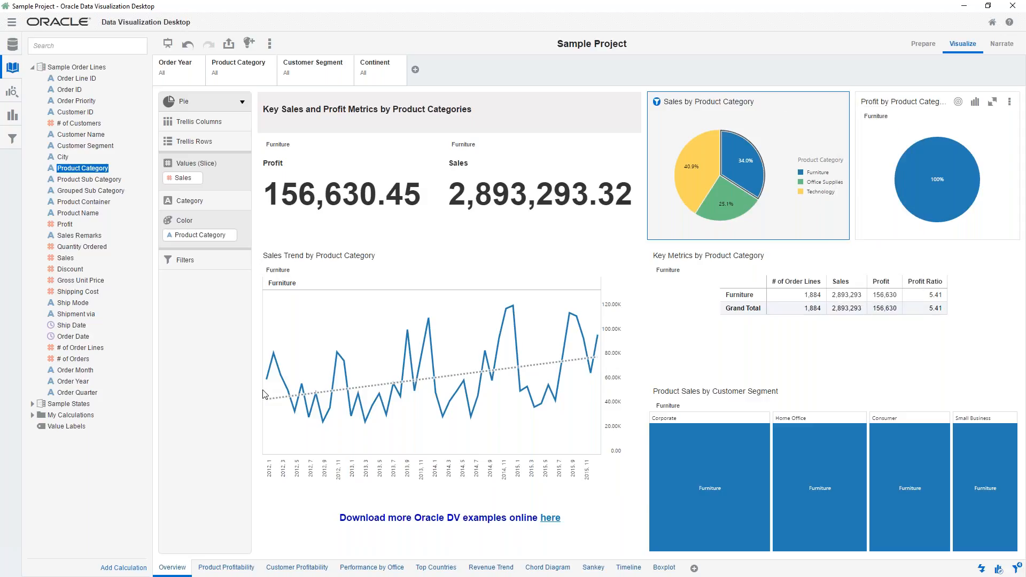
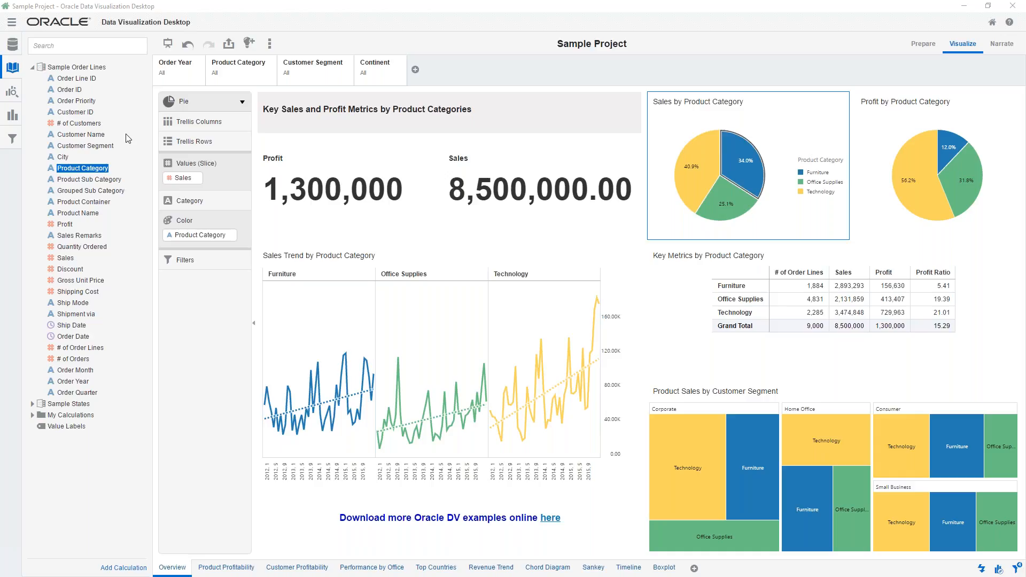
- Browse the full list of available visualization types
click(11, 116)
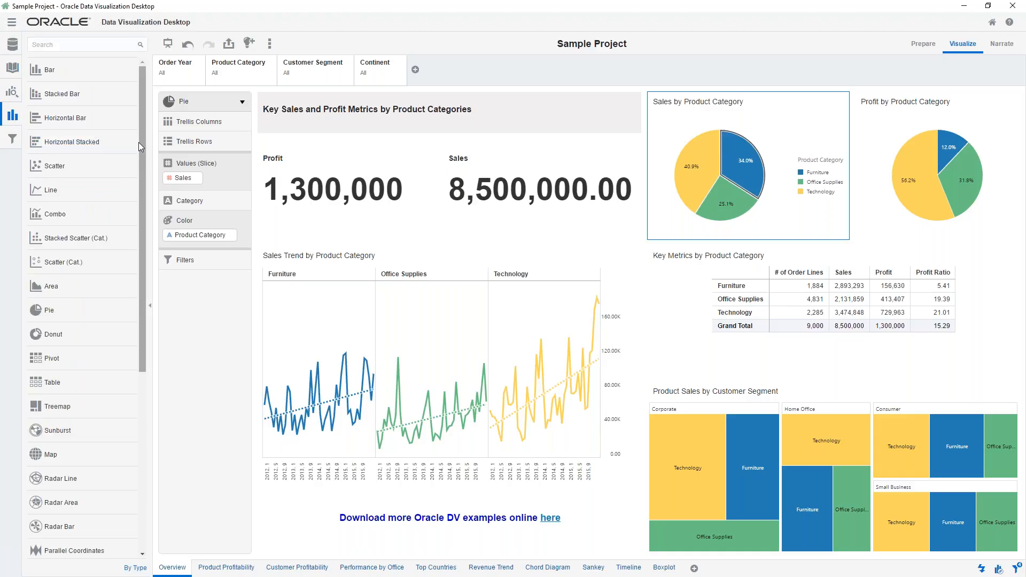
scroll(117, 262, down, 3)
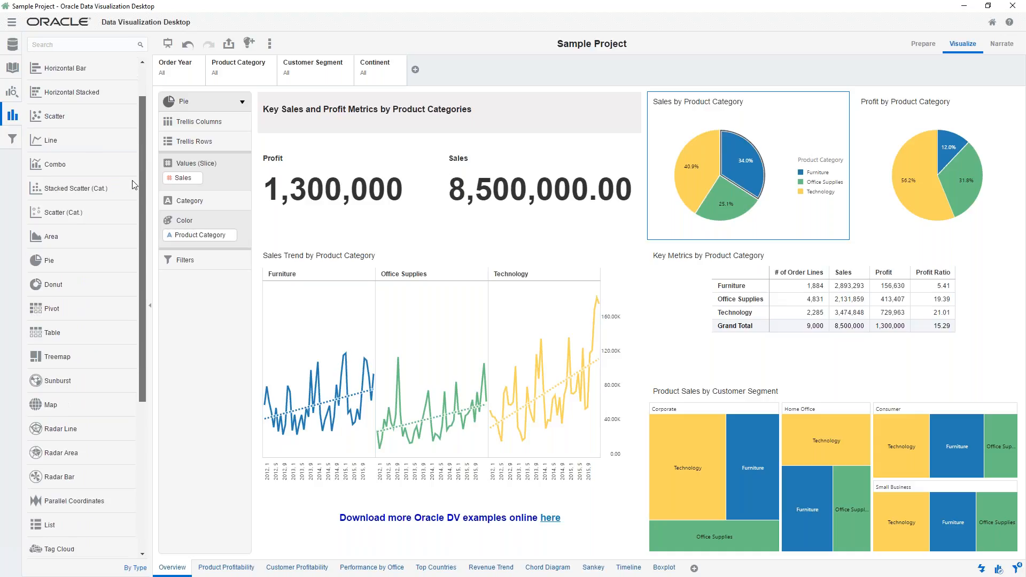
scroll(116, 262, down, 2)
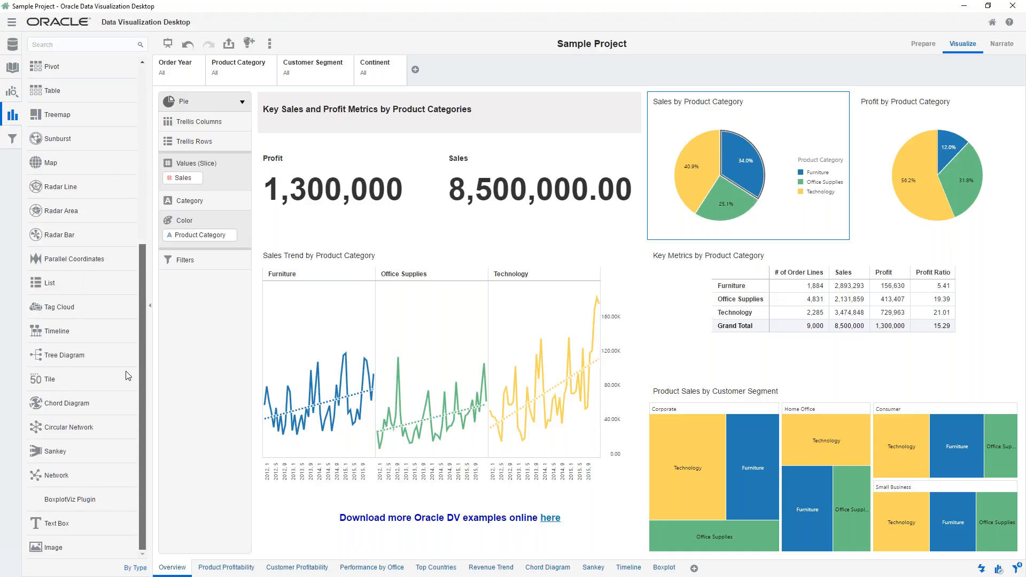
scroll(128, 376, up, 5)
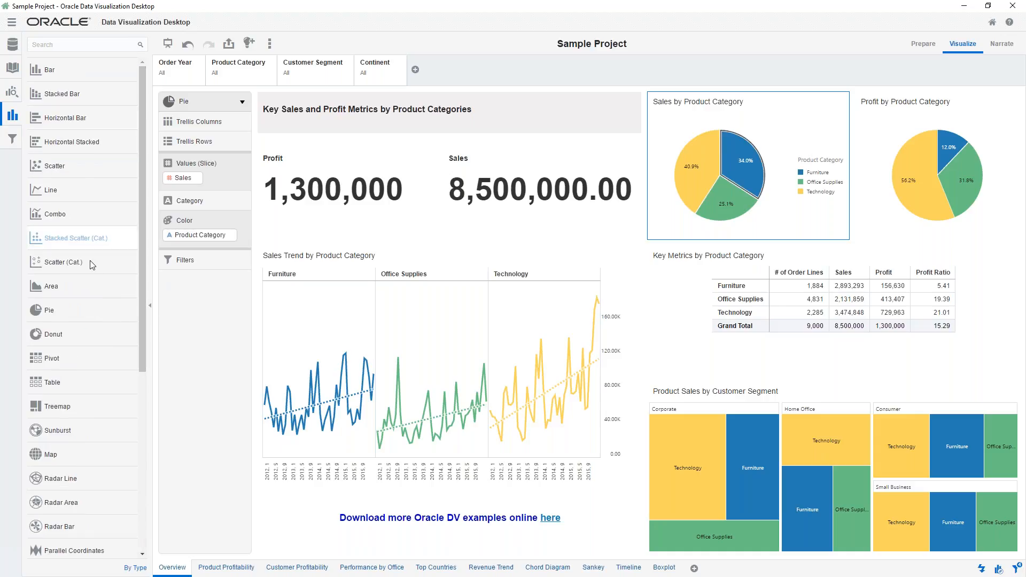
- Group the visualization types by objective and examine the chart types offered for Compare Percentages
click(135, 568)
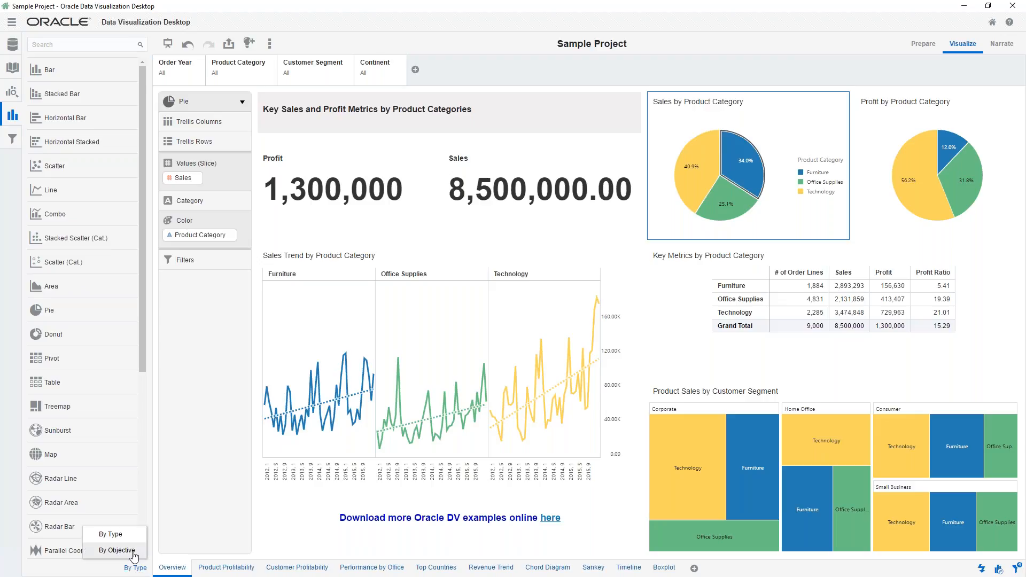
click(117, 551)
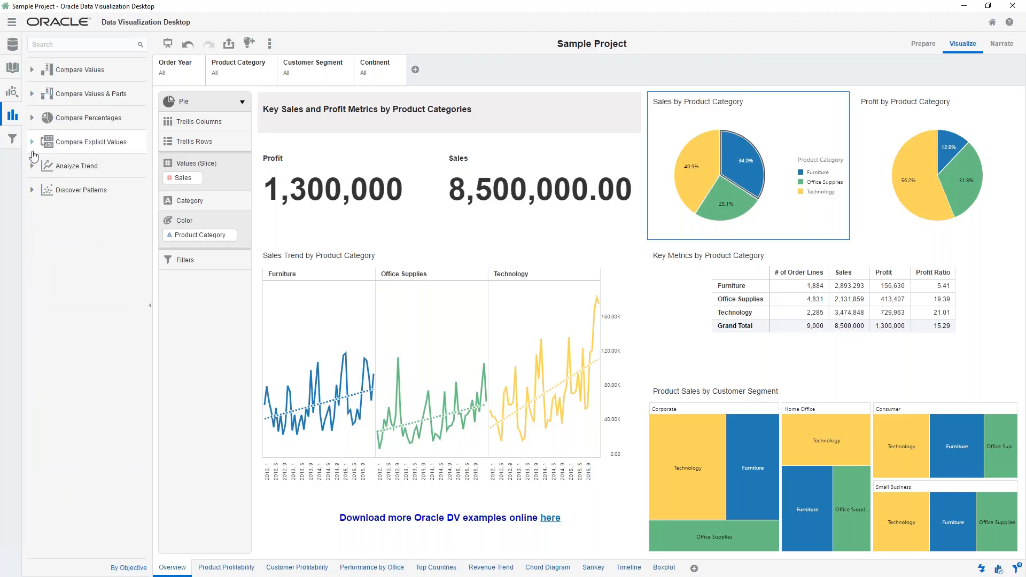
click(32, 119)
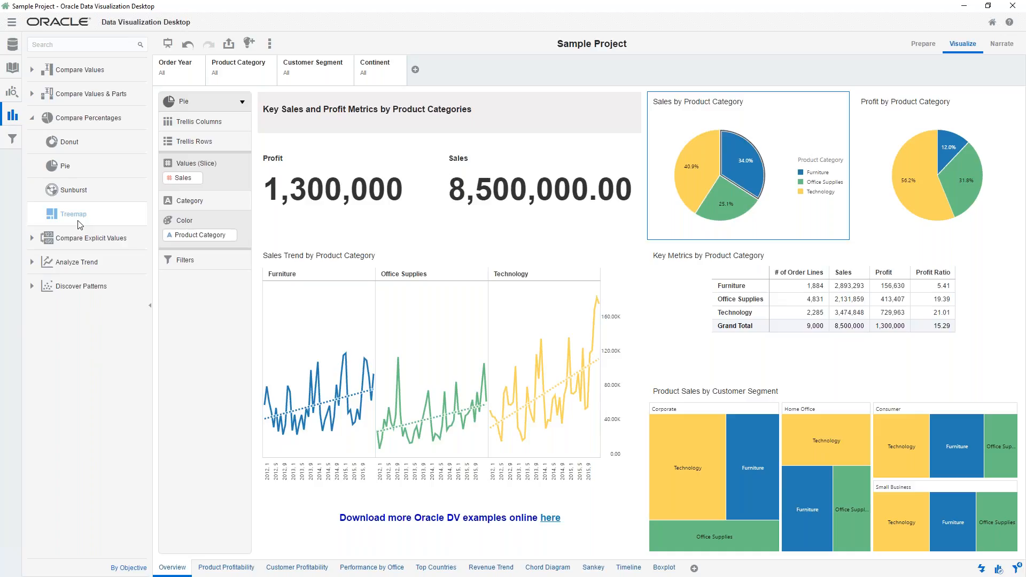
click(75, 118)
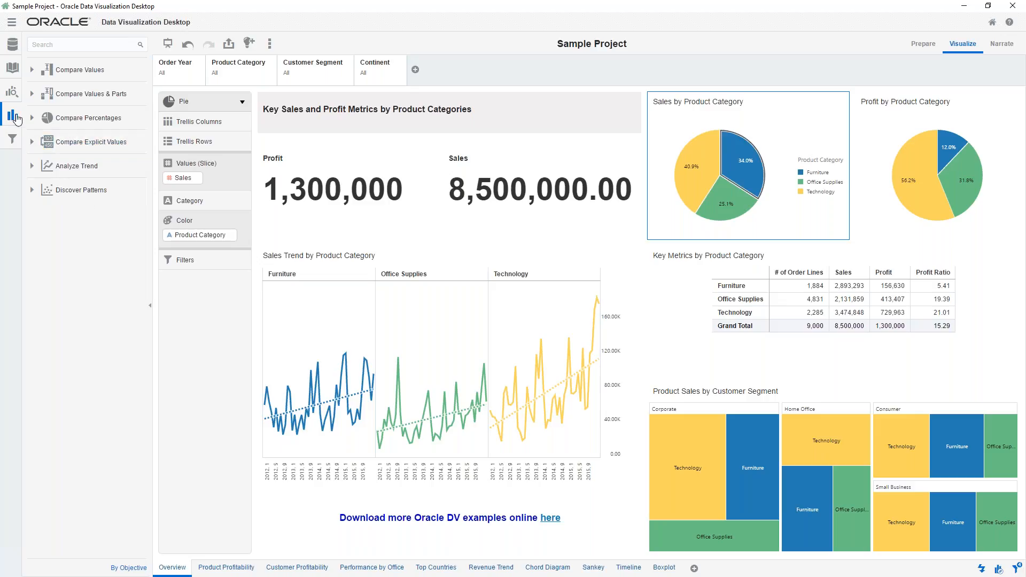
- Group the visualization types by type and browse the list to its end
click(135, 569)
click(109, 532)
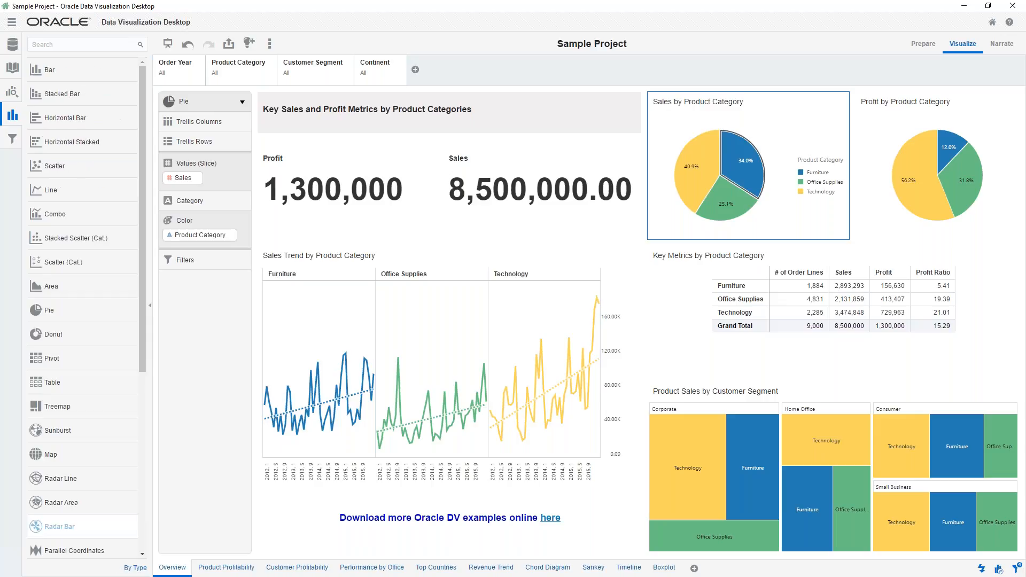
drag(141, 353, 136, 540)
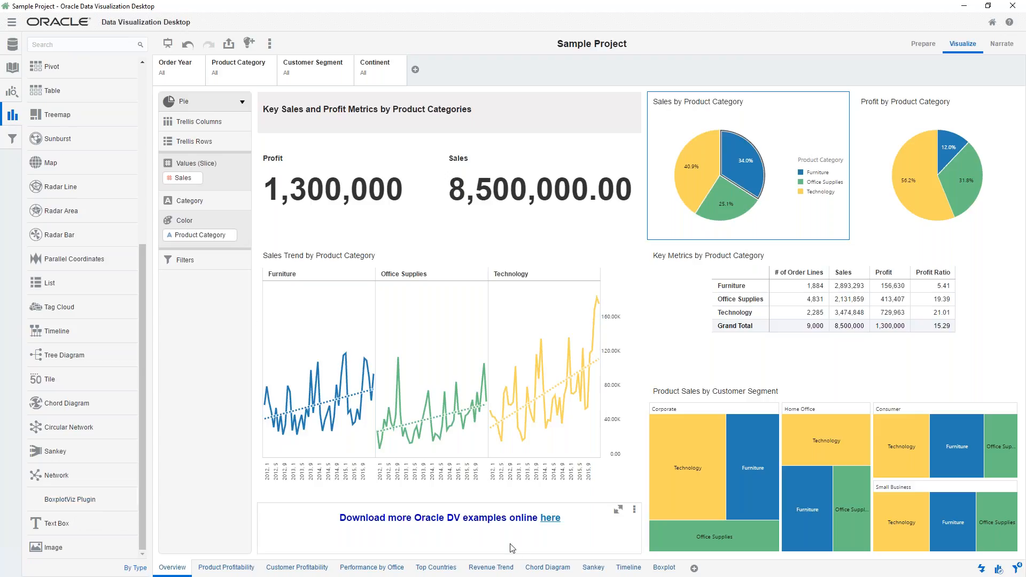
- On the Chord Diagram canvas, highlight the Technology segment and the Furniture segment of the Product Category to Container chord diagram
click(540, 569)
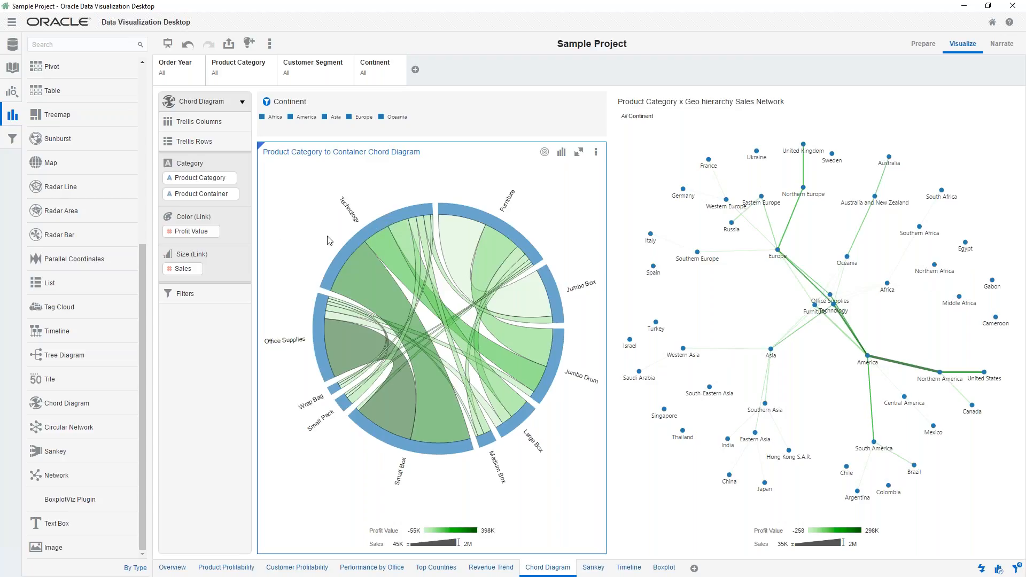
click(194, 194)
click(190, 209)
click(194, 234)
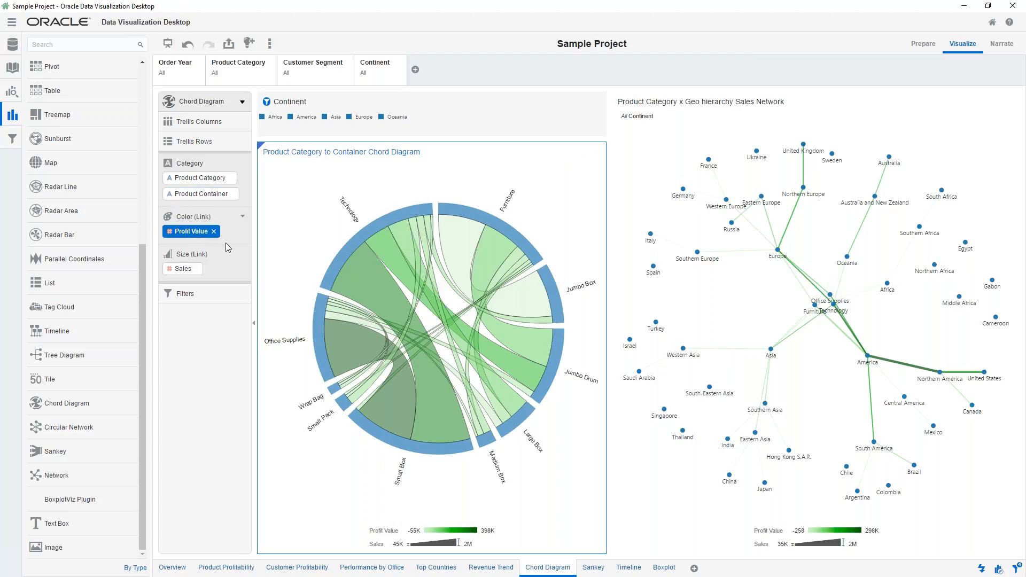
click(344, 260)
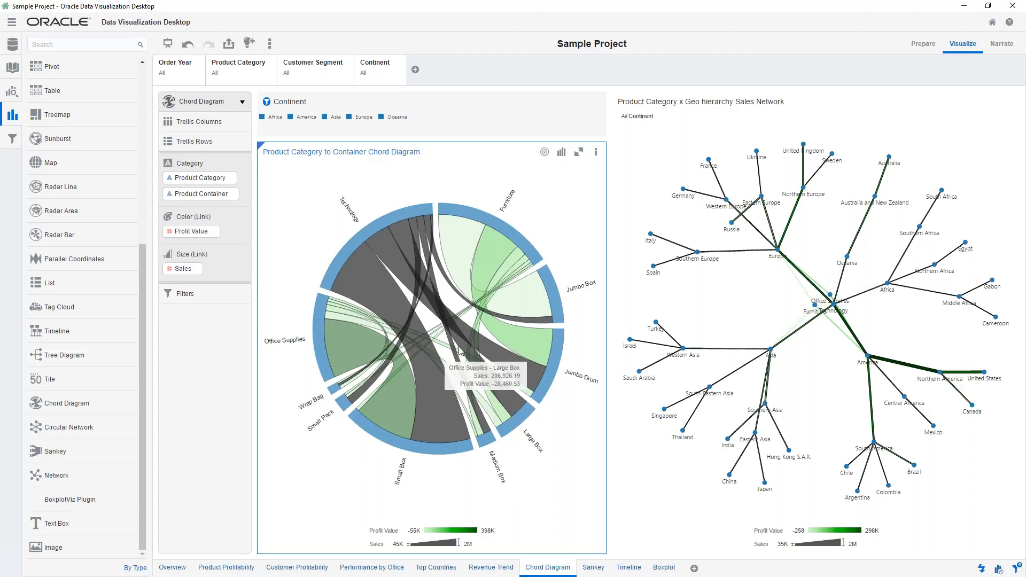
click(506, 232)
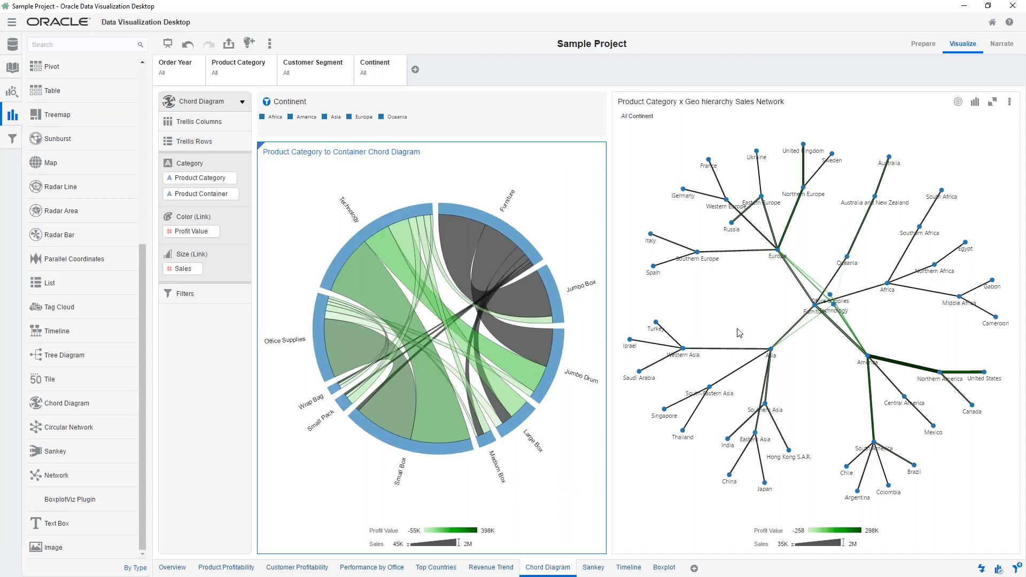
- Highlight the Technology node and the Furniture node in the Product Category x Geo hierarchy Sales Network
click(844, 311)
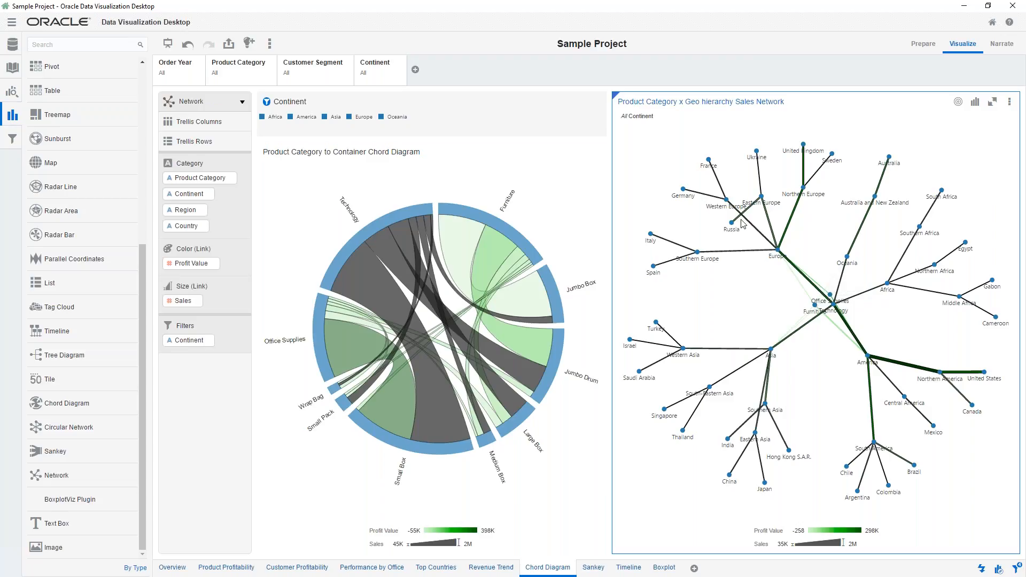
click(823, 303)
click(818, 313)
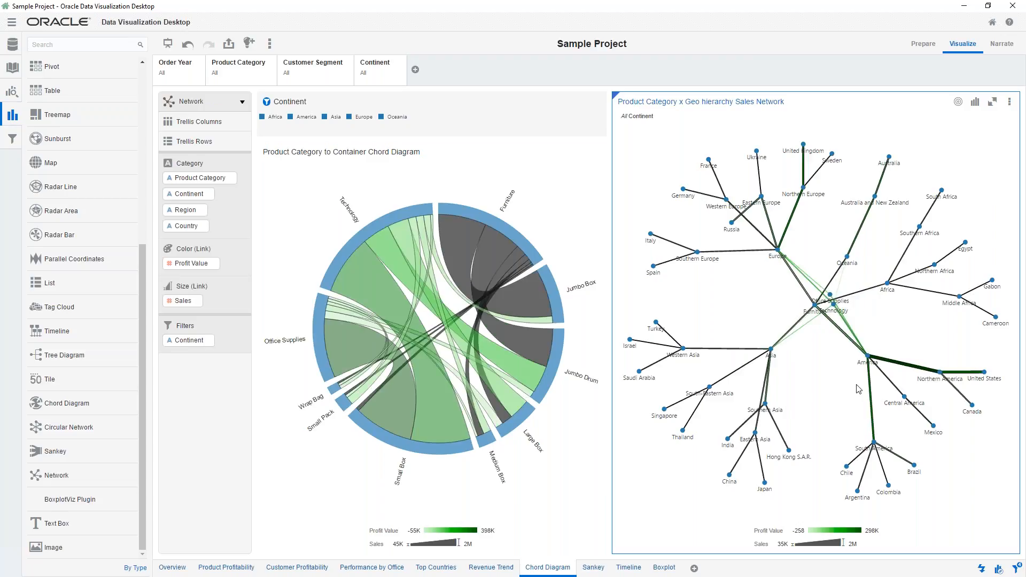
- On the Sankey canvas, highlight the flows of Northern America, Eastern Europe, Southern Asia, Southern Europe, Western Asia and Western Europe one by one
click(598, 569)
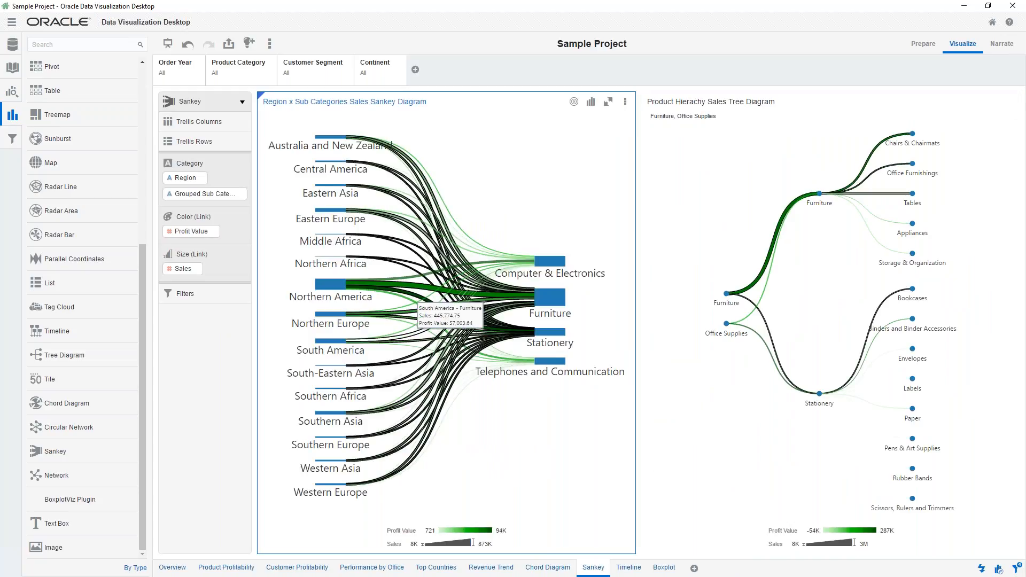
click(328, 290)
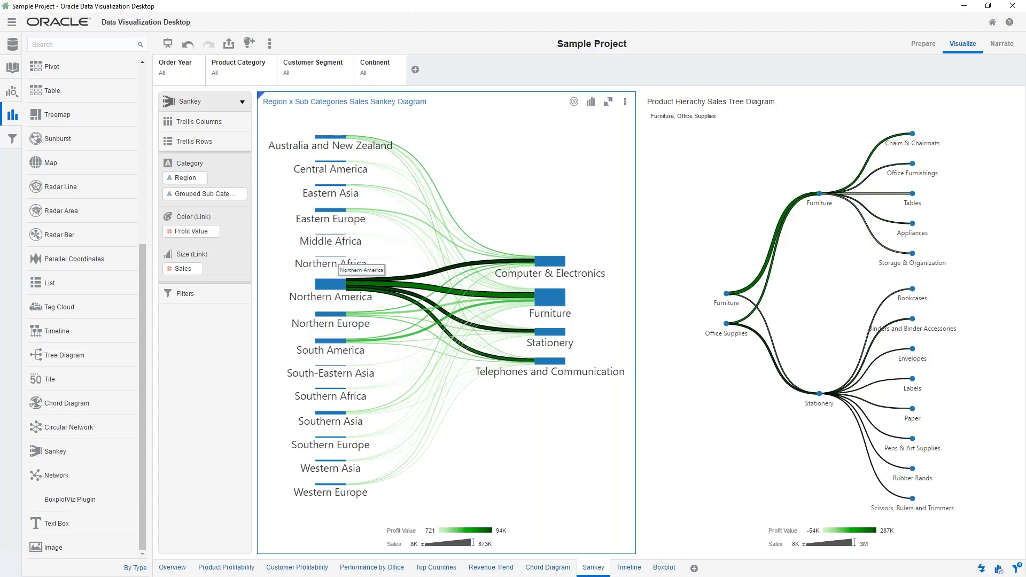
click(330, 209)
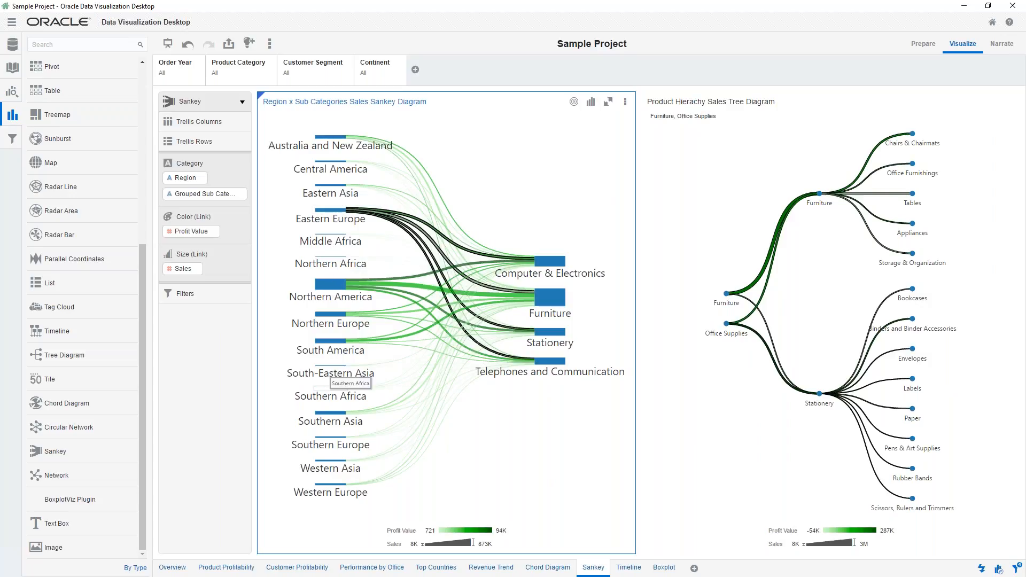
click(329, 412)
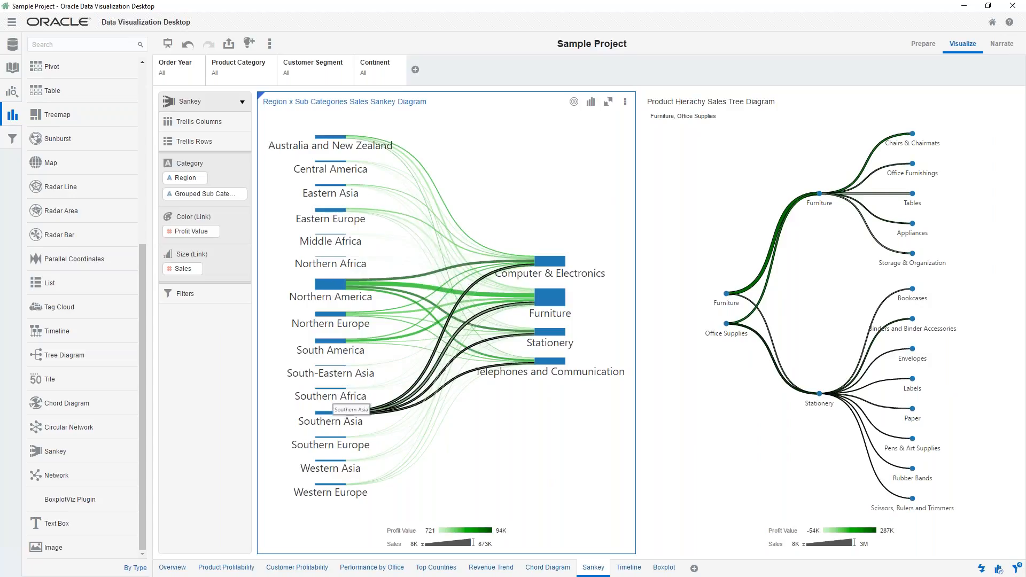
click(332, 445)
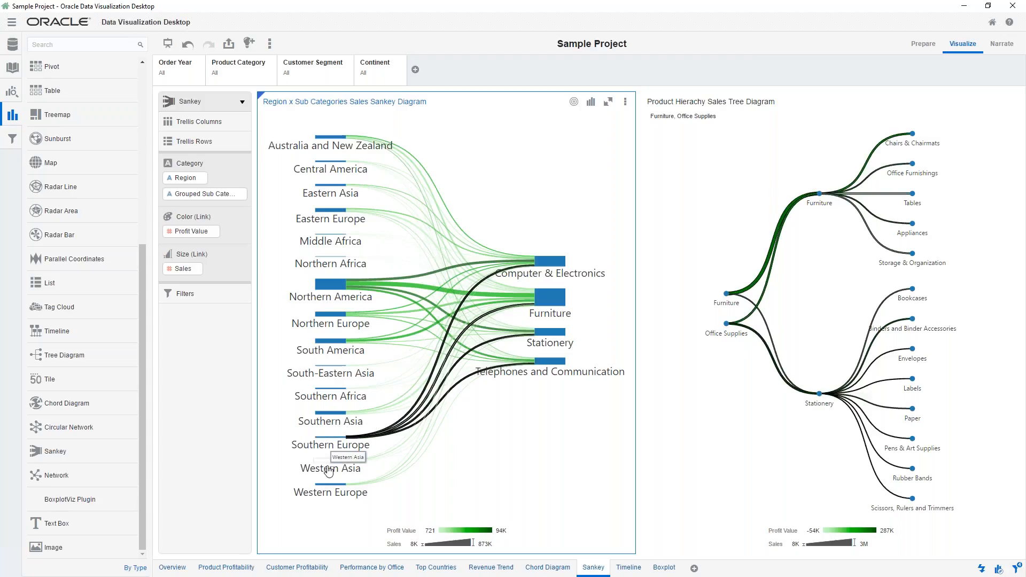
click(335, 463)
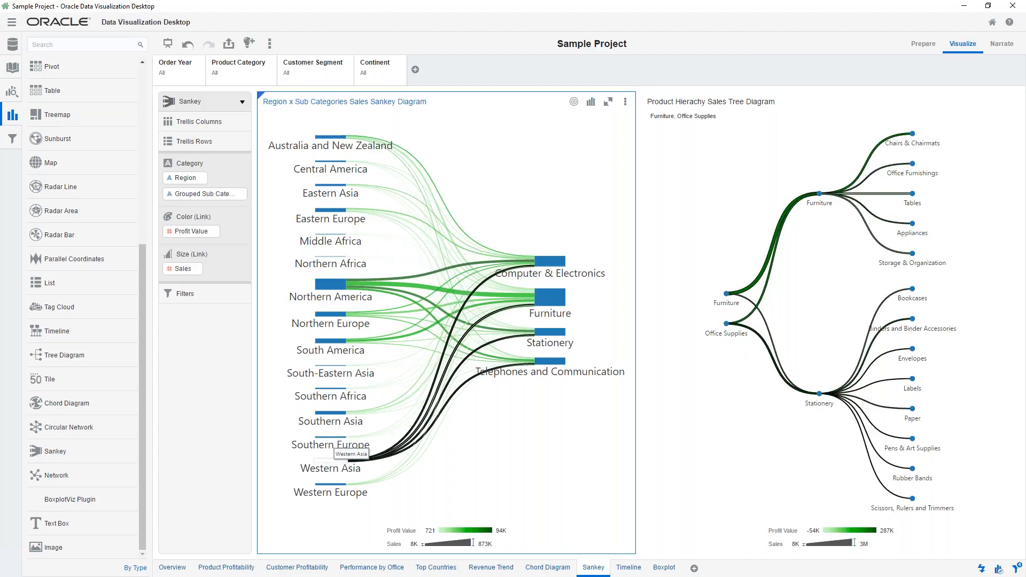
click(330, 489)
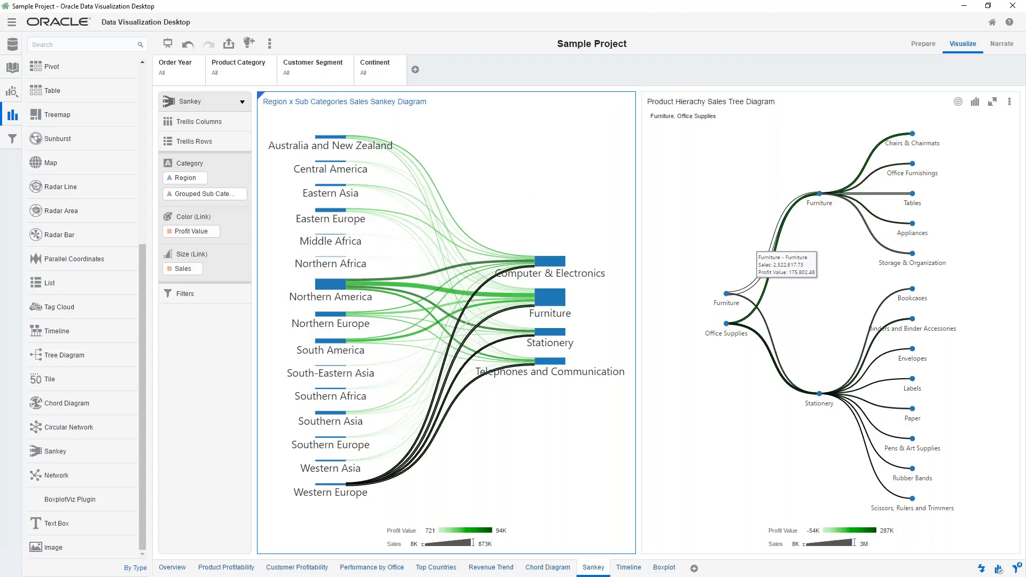
- Select the Furniture - Furniture link in the product hierarchy tree diagram, clear it, and highlight the second-level Furniture node
click(768, 248)
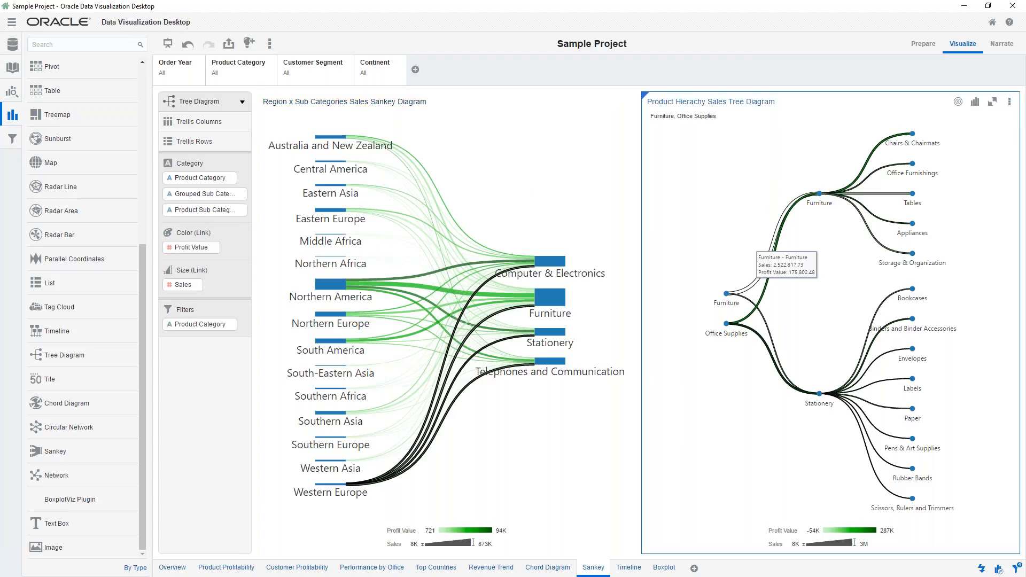
click(772, 371)
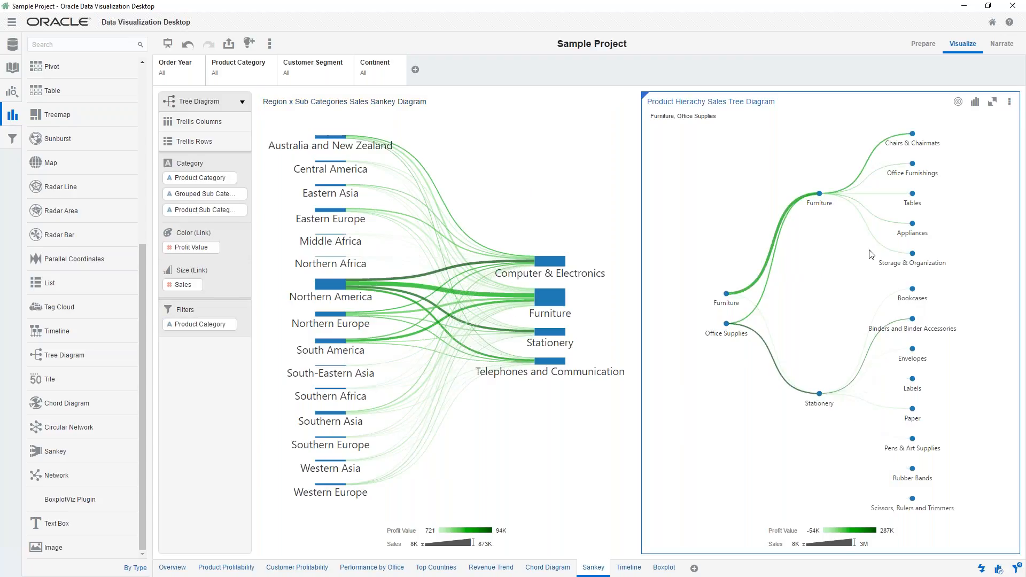
click(817, 194)
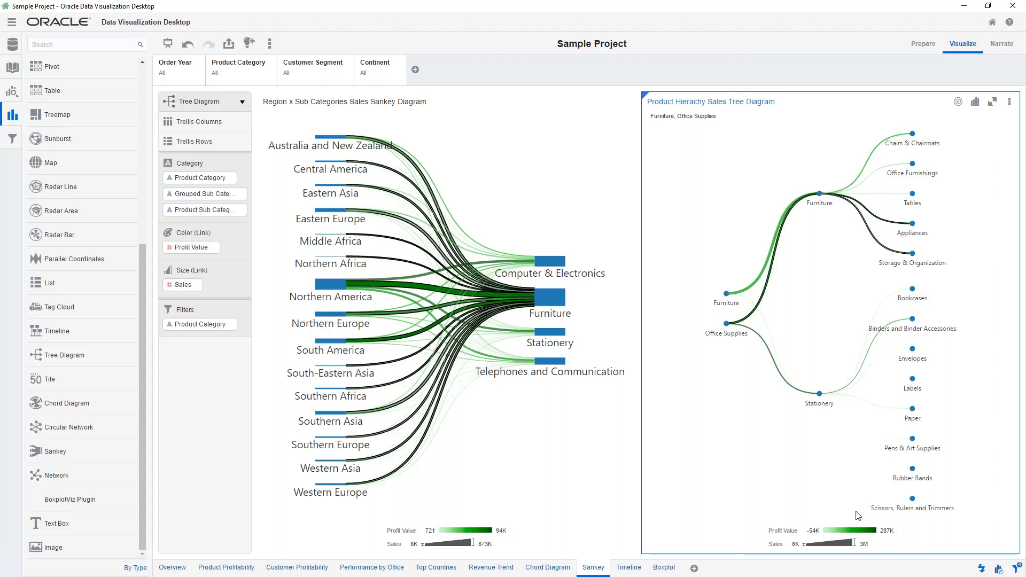
- View the Timeline canvas, and expand the Chairs & Chairmats box into its detail points on the Boxplot canvas
click(628, 567)
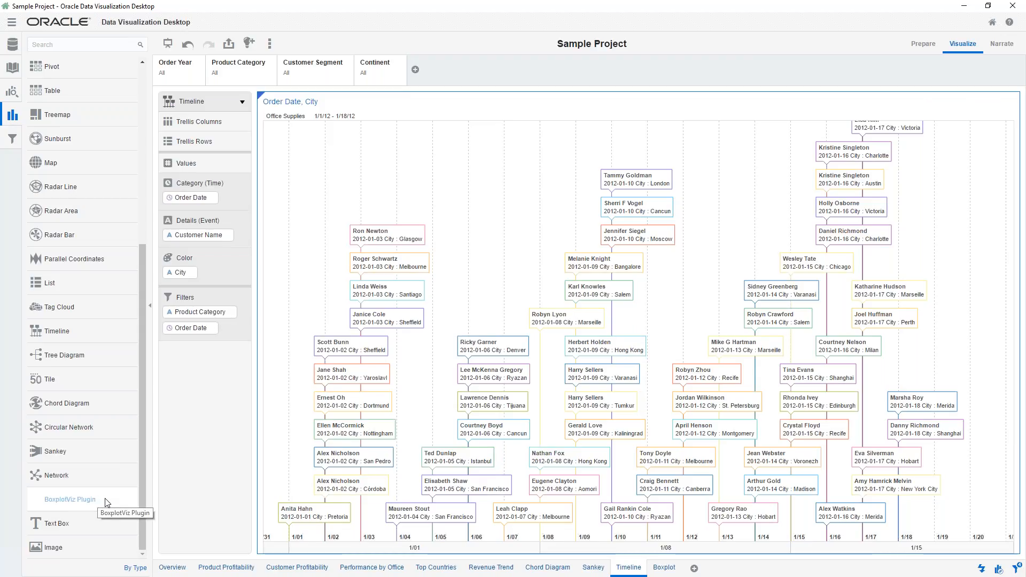
click(665, 569)
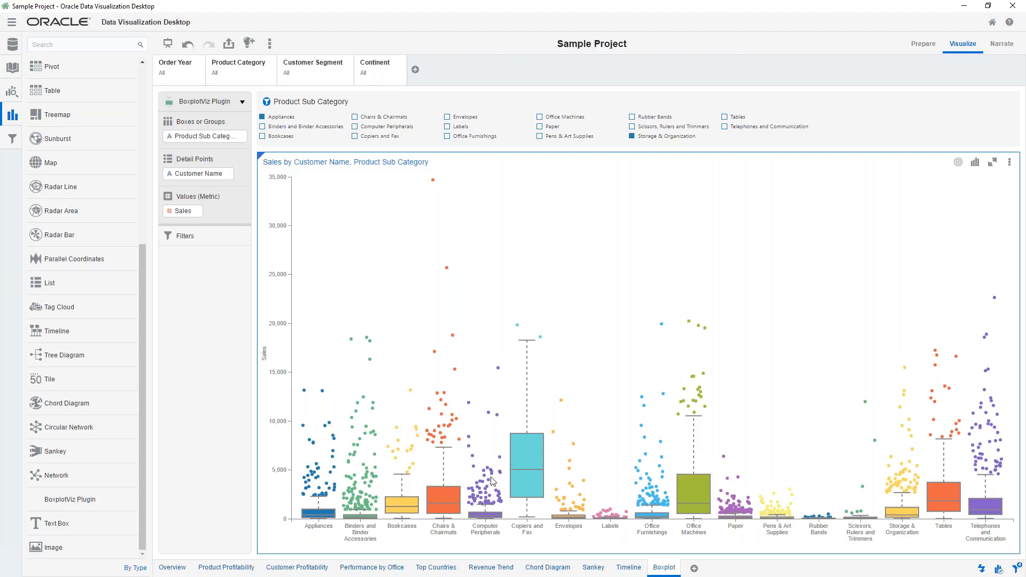
click(444, 493)
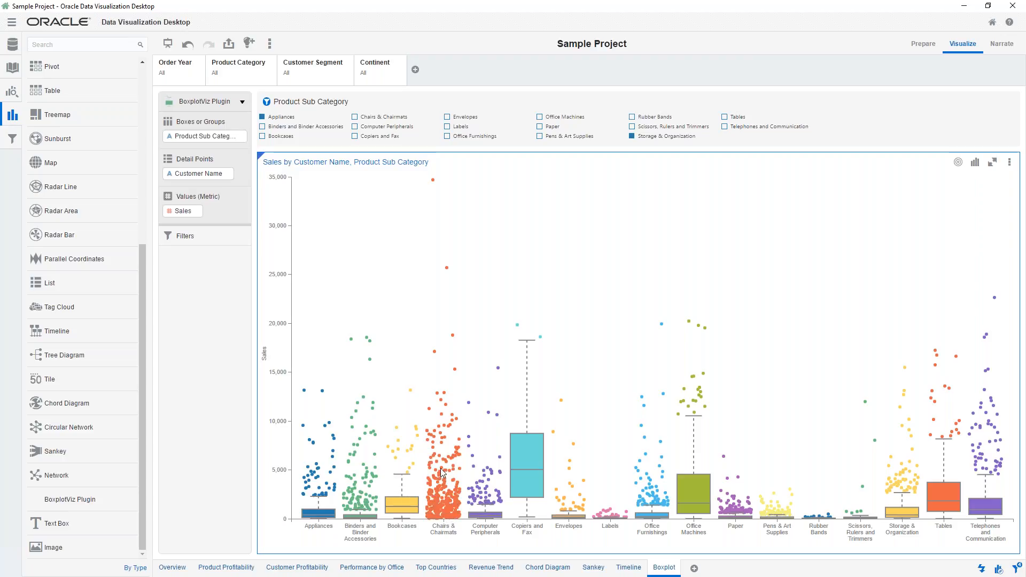
mouse_move(453, 461)
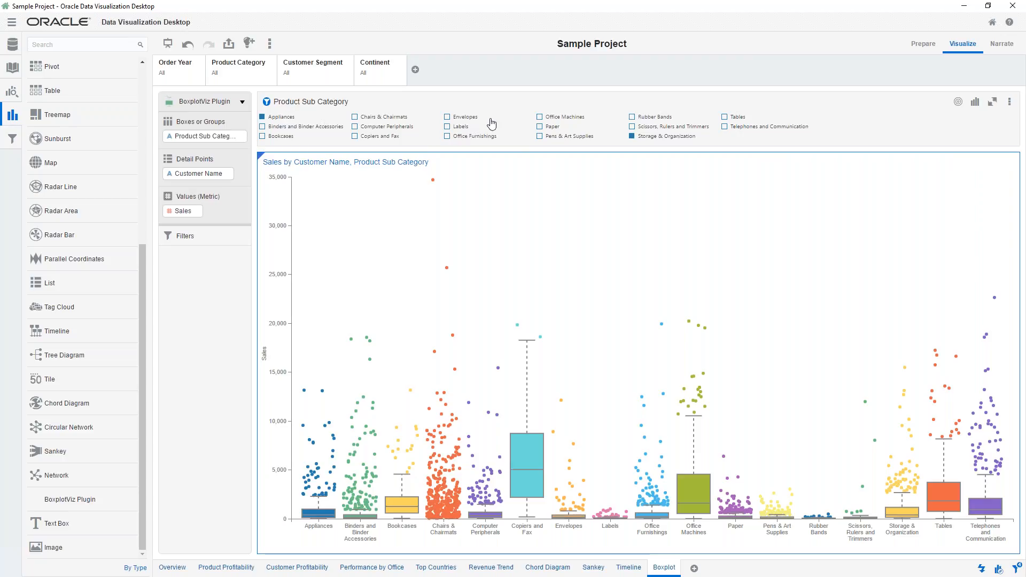
- Add Office Machines to the Product Sub Category filter selection and expand its box into detail points
click(539, 117)
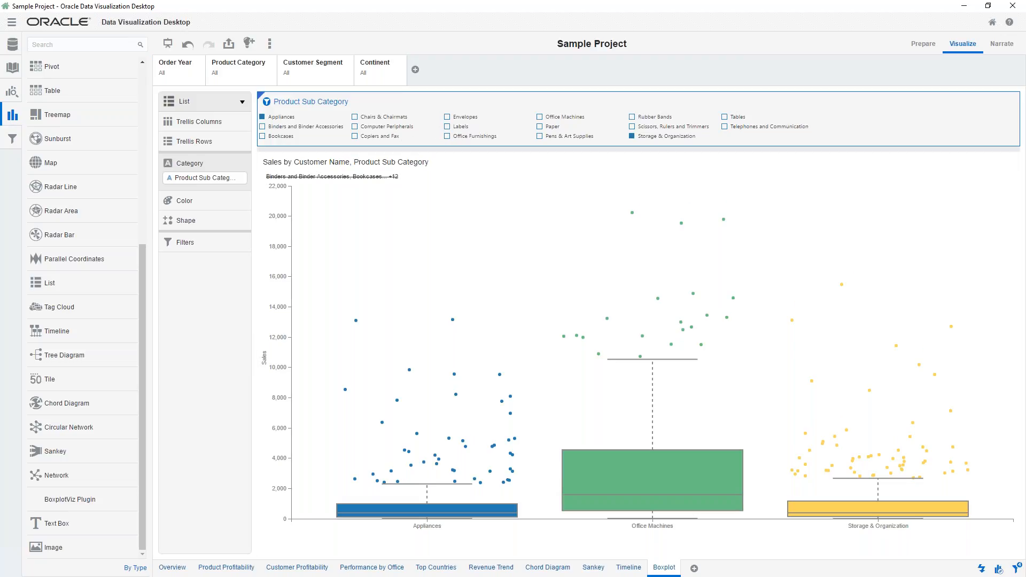
click(666, 472)
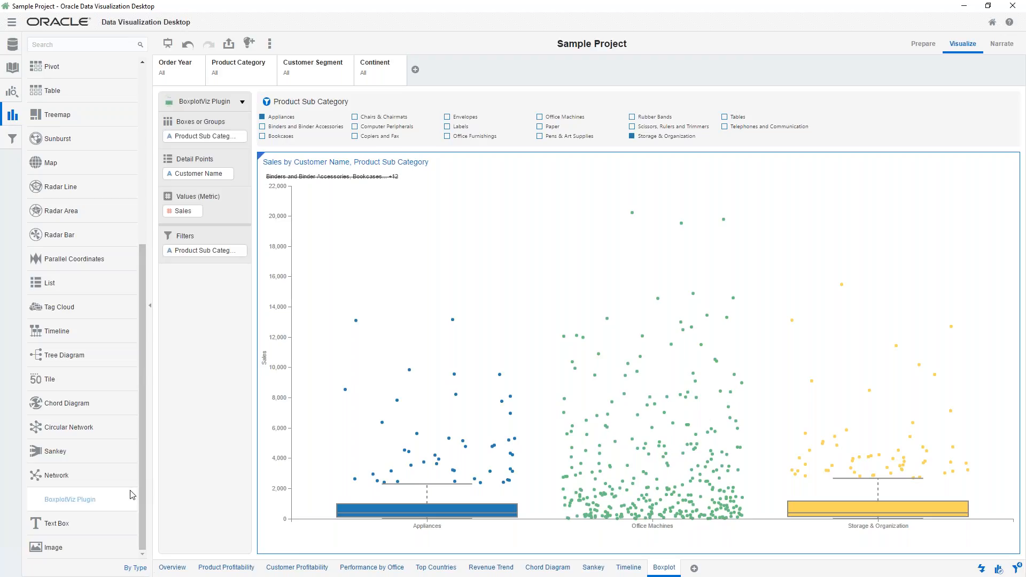
- Return to the Overview canvas and browse the color series palettes in the project properties, leaving without changes
click(178, 569)
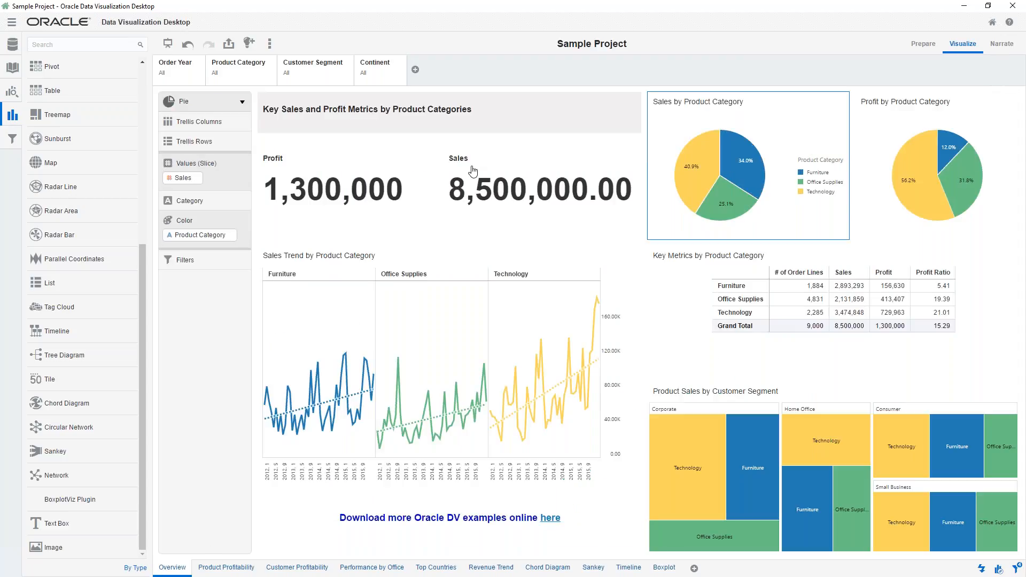
click(271, 48)
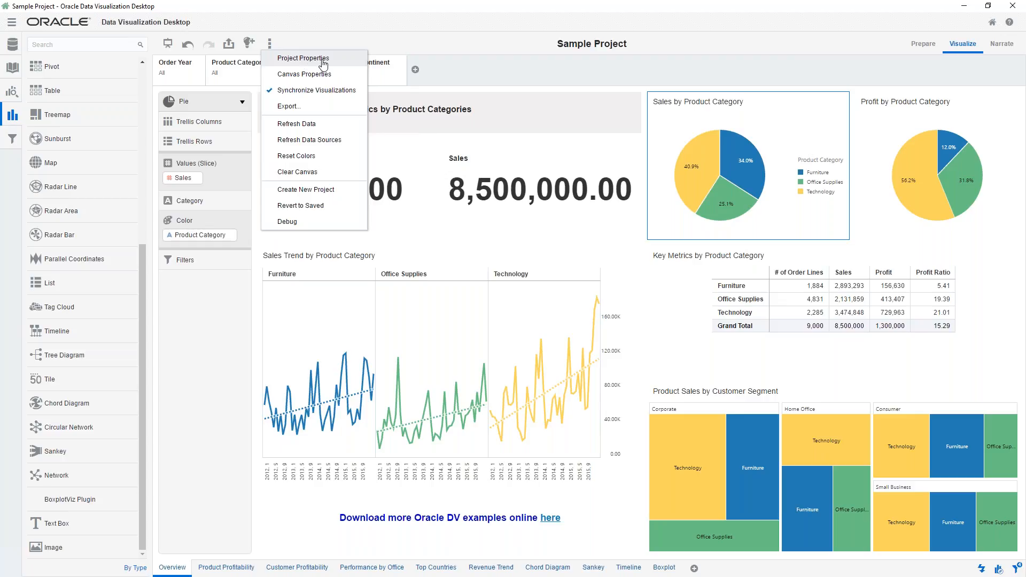
click(303, 58)
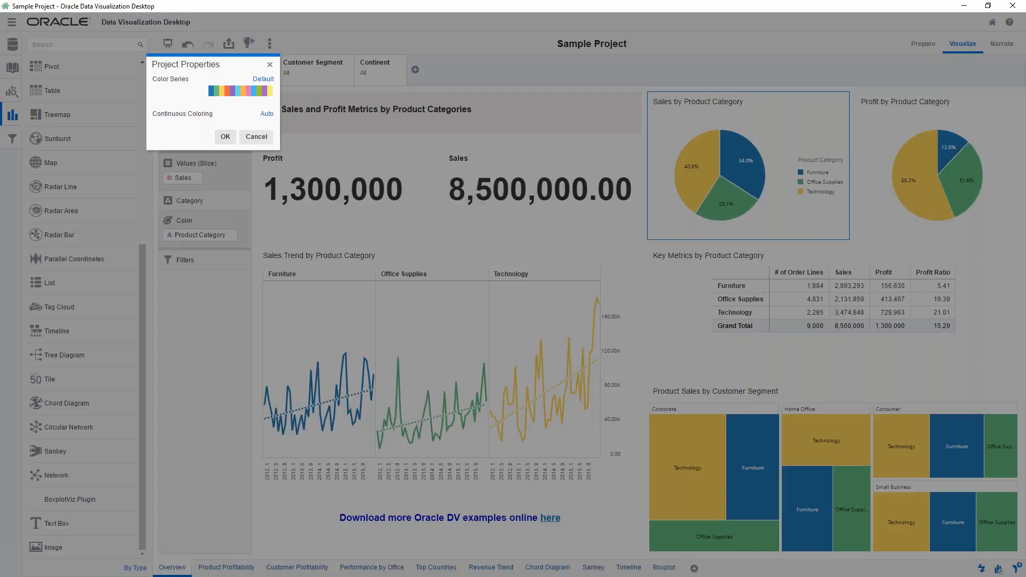
click(265, 80)
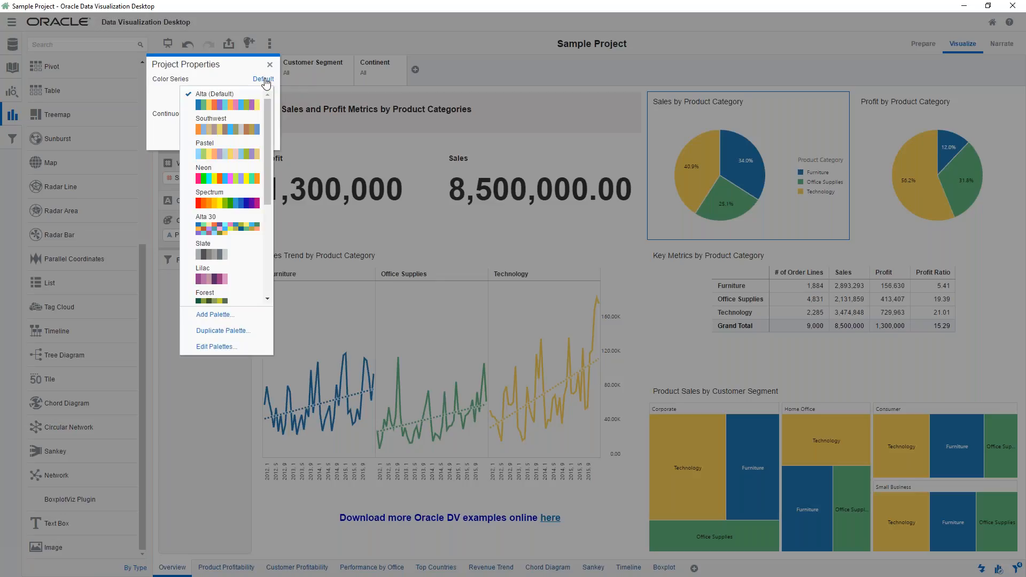
mouse_move(268, 122)
mouse_down()
mouse_move(269, 179)
mouse_move(269, 135)
mouse_up()
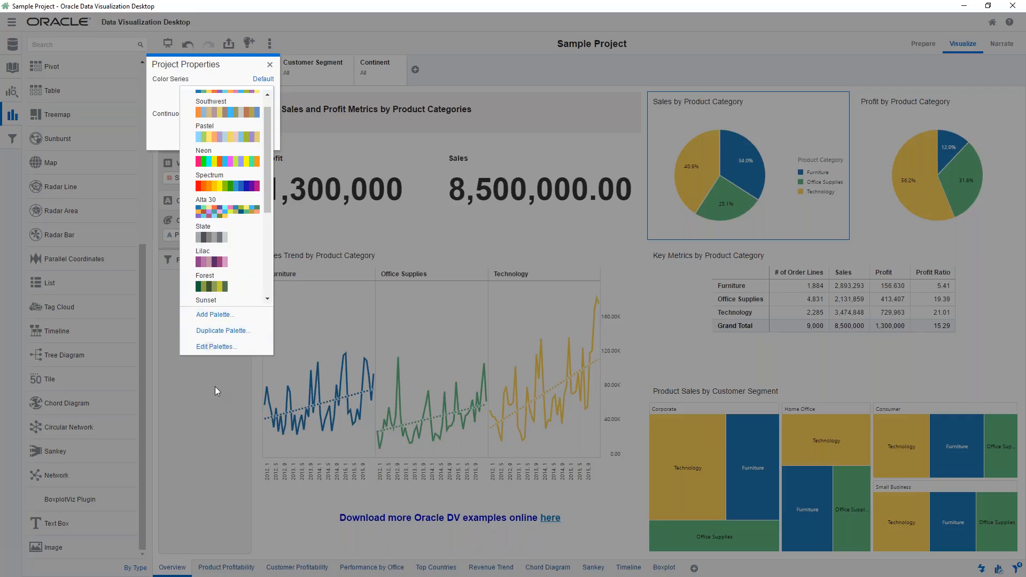
click(210, 416)
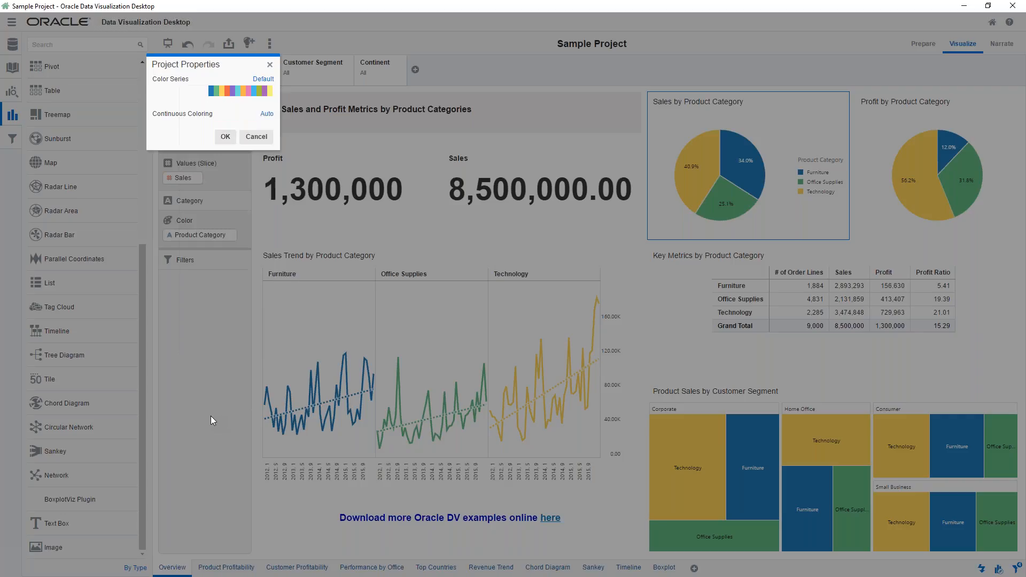
click(256, 136)
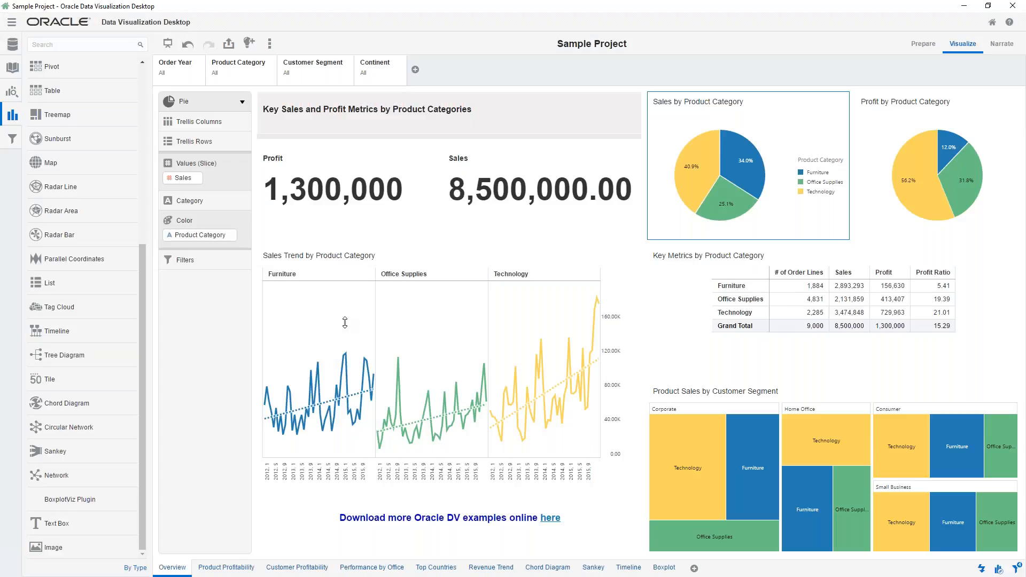
- Open the color assignments of the Sales Trend by Product Category line chart
click(325, 303)
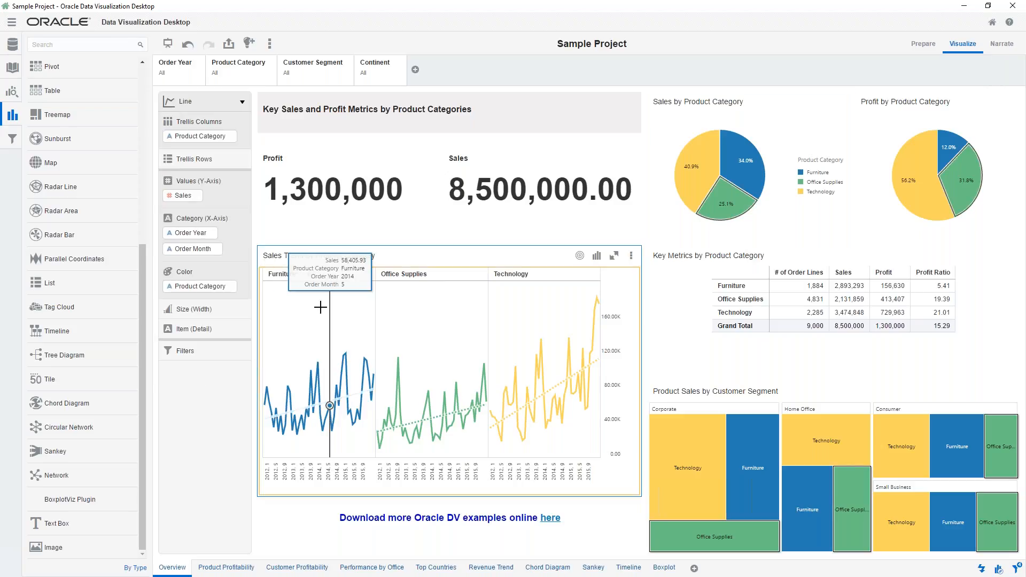
click(243, 273)
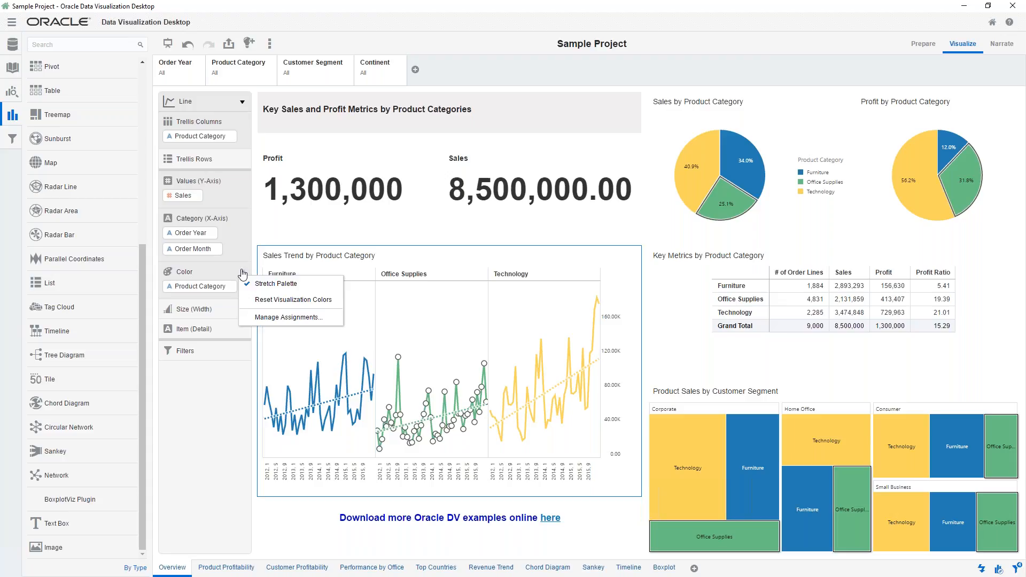
click(270, 319)
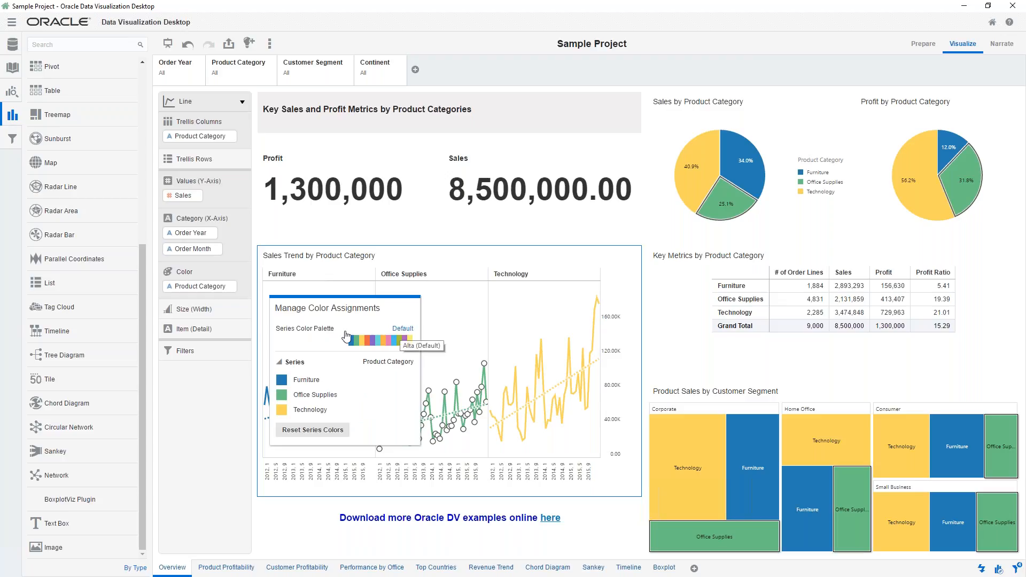
- Try a custom color for the Furniture series, and close the color assignments without applying it
click(283, 382)
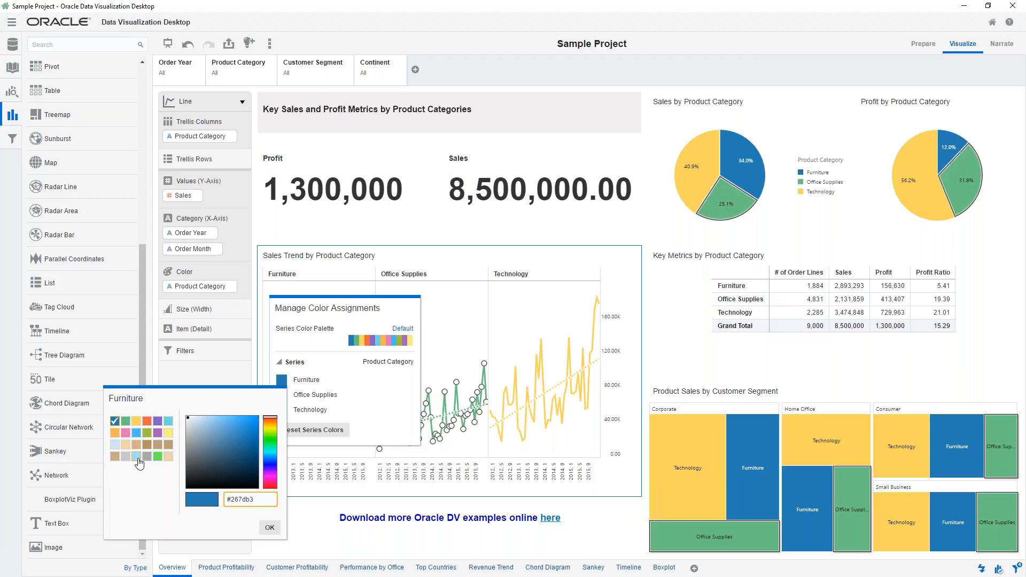
click(213, 440)
click(205, 454)
mouse_move(196, 470)
mouse_down()
mouse_move(214, 464)
mouse_move(198, 465)
mouse_up()
click(221, 379)
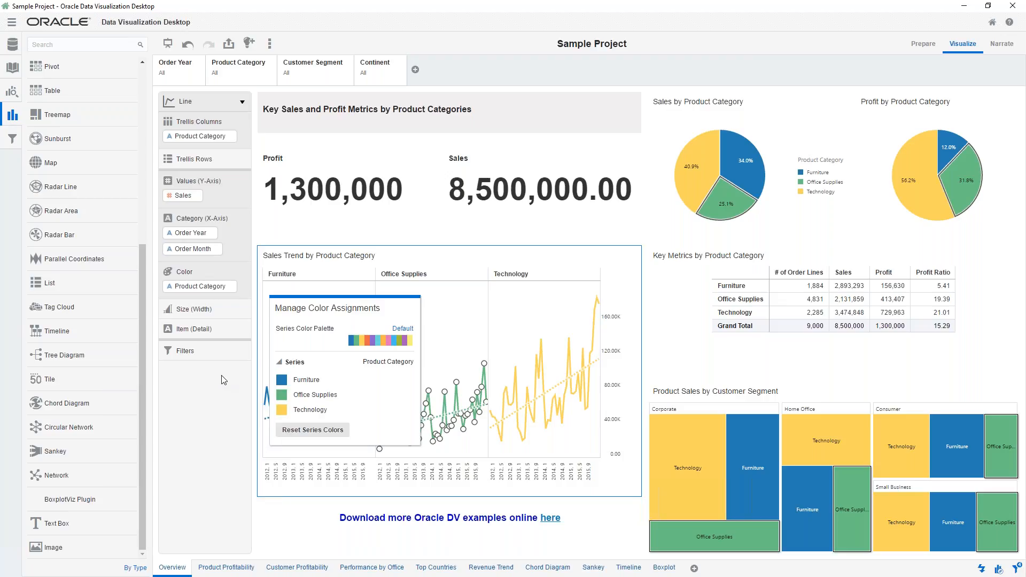
click(208, 478)
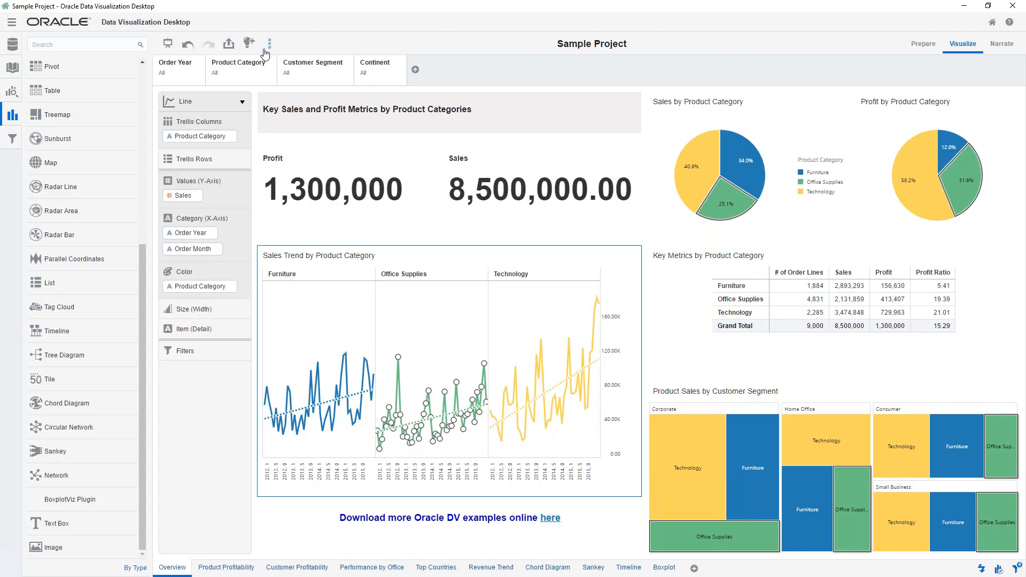
- Review the project's print settings and the available Canvas Pages choices, and leave without printing
click(232, 45)
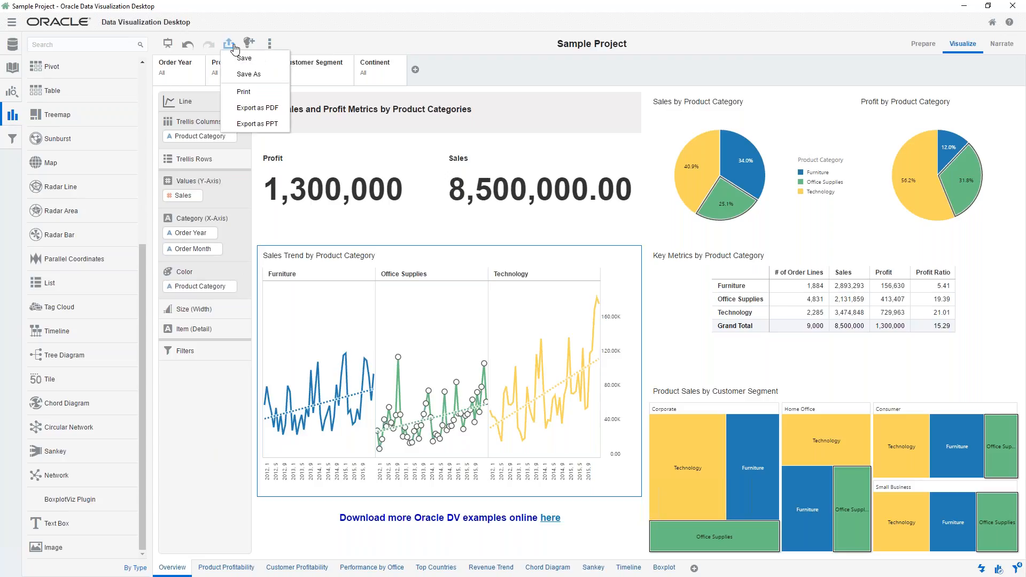
click(250, 99)
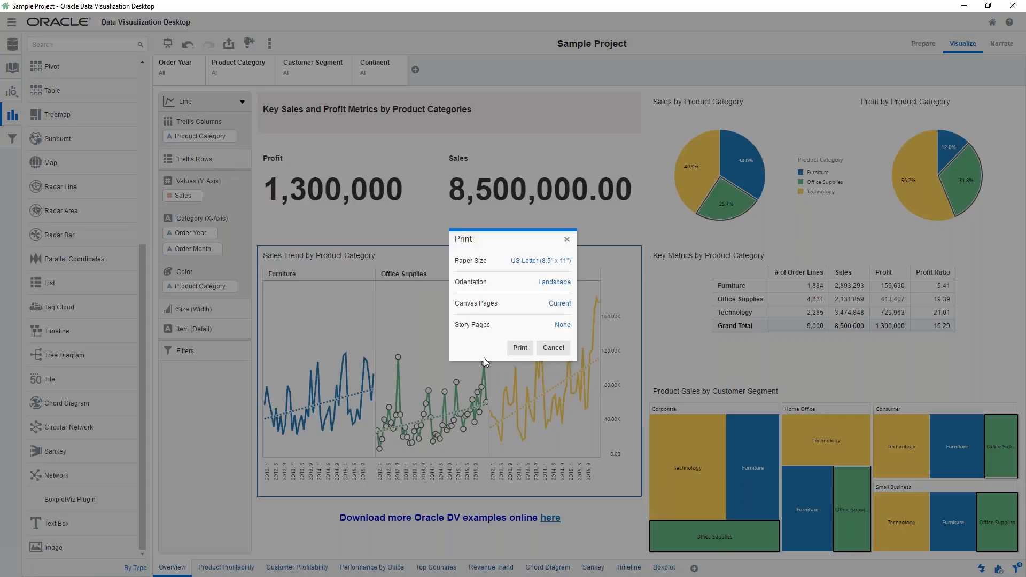
click(562, 305)
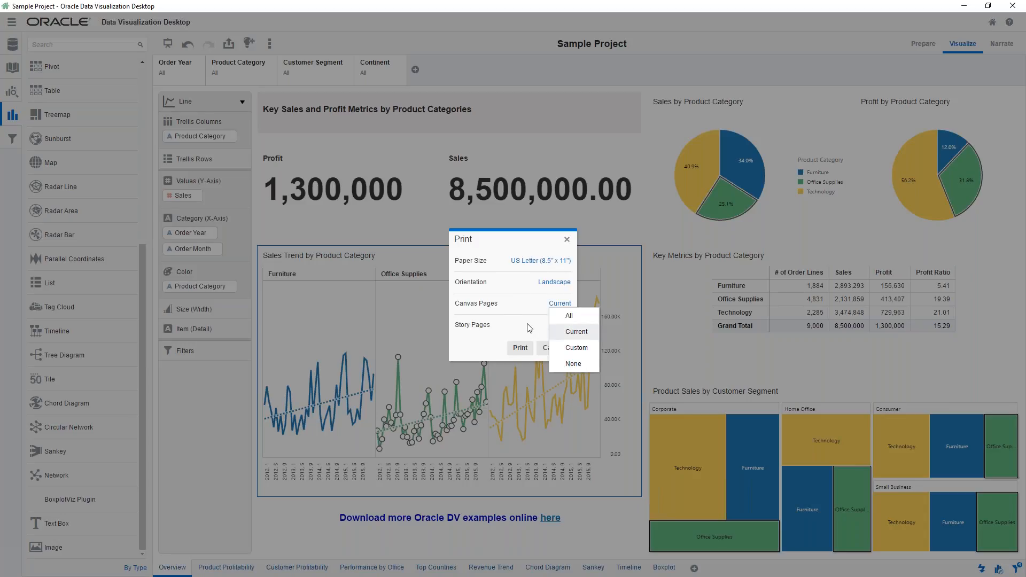
click(522, 310)
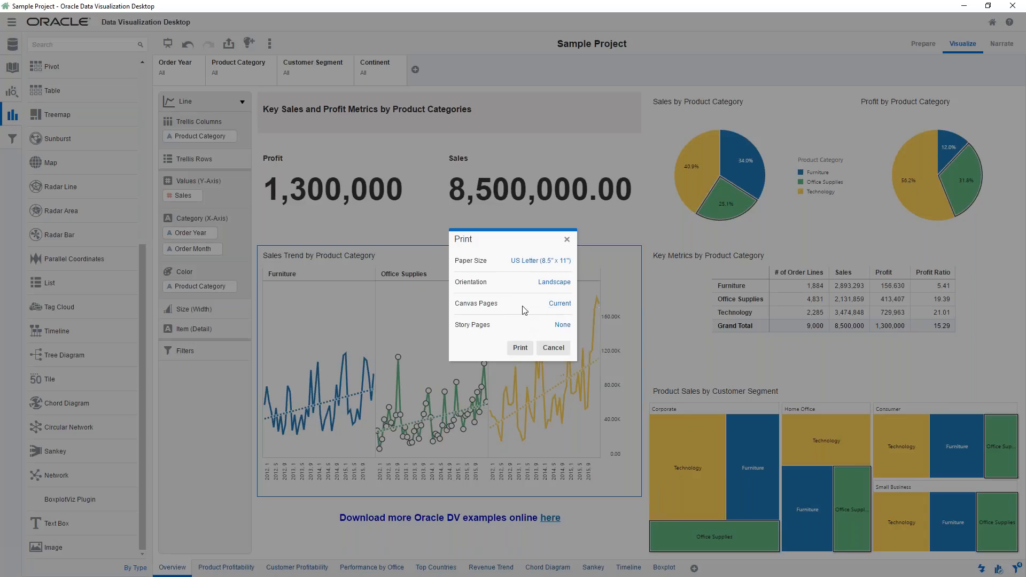
click(554, 352)
- Review the PDF export settings, including the e-mail option, and leave without exporting
click(229, 47)
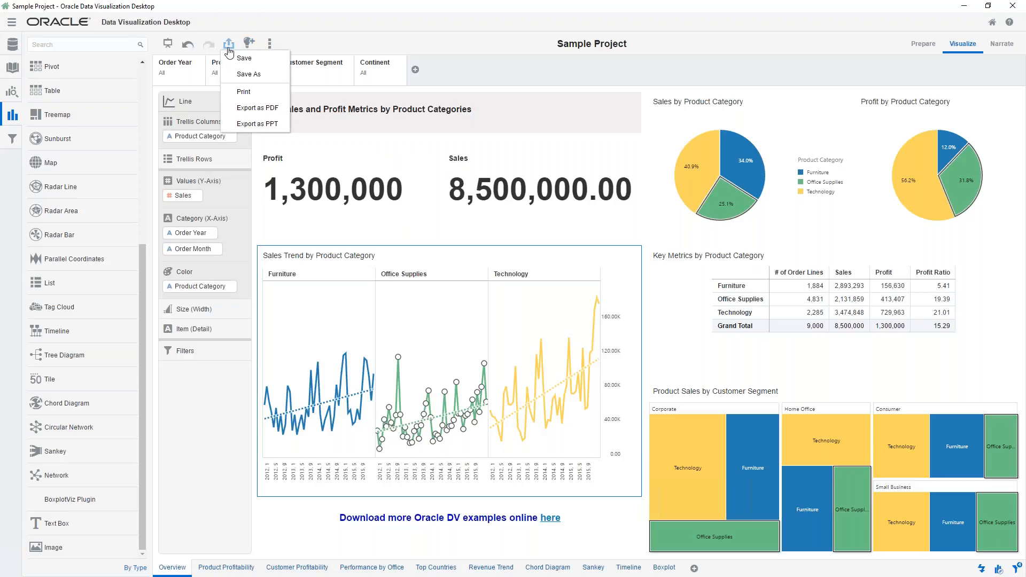
click(268, 110)
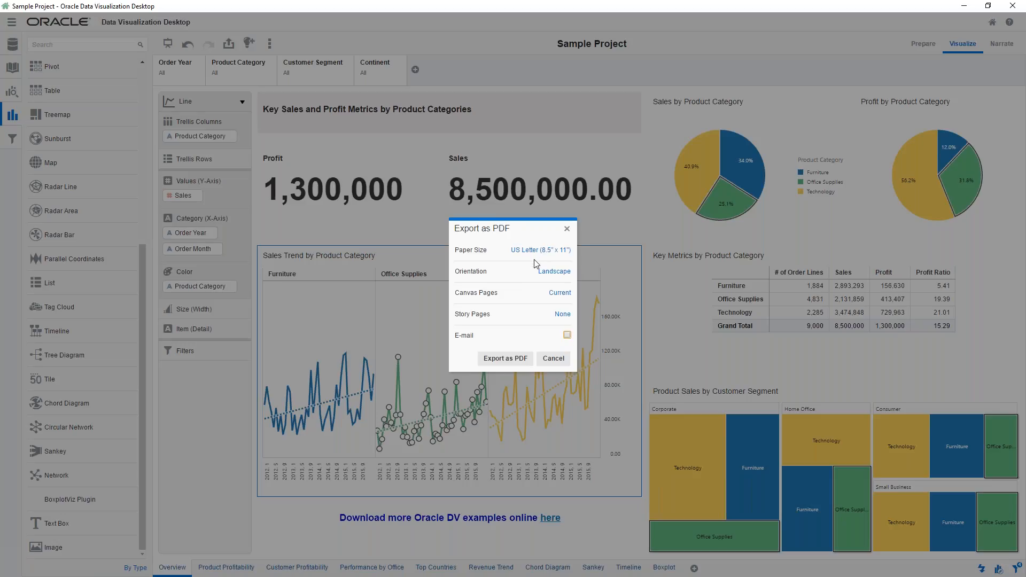
click(567, 335)
click(560, 362)
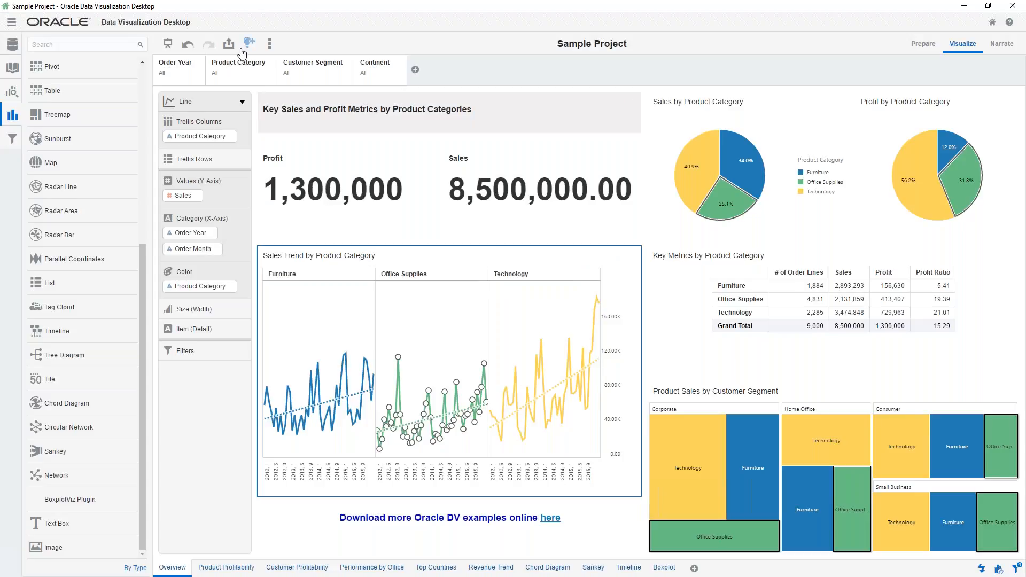
- Review the PPT export settings for the project, and leave without exporting
click(229, 44)
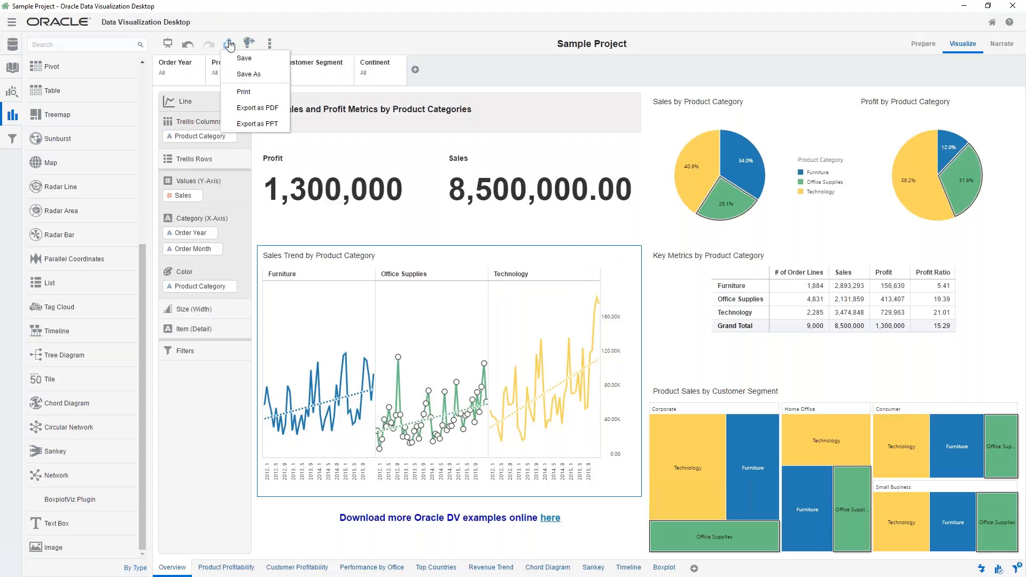
click(264, 124)
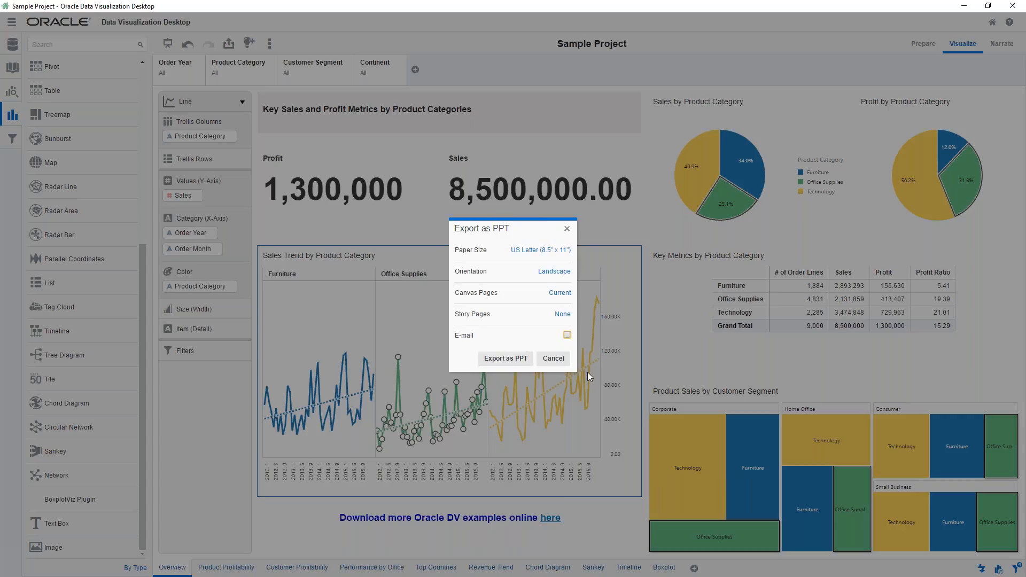
click(554, 359)
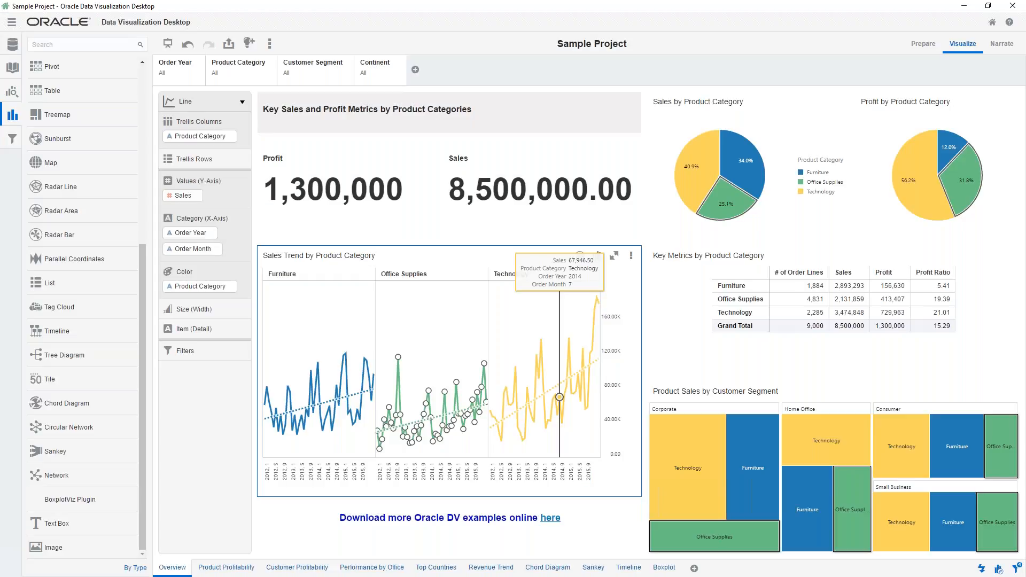